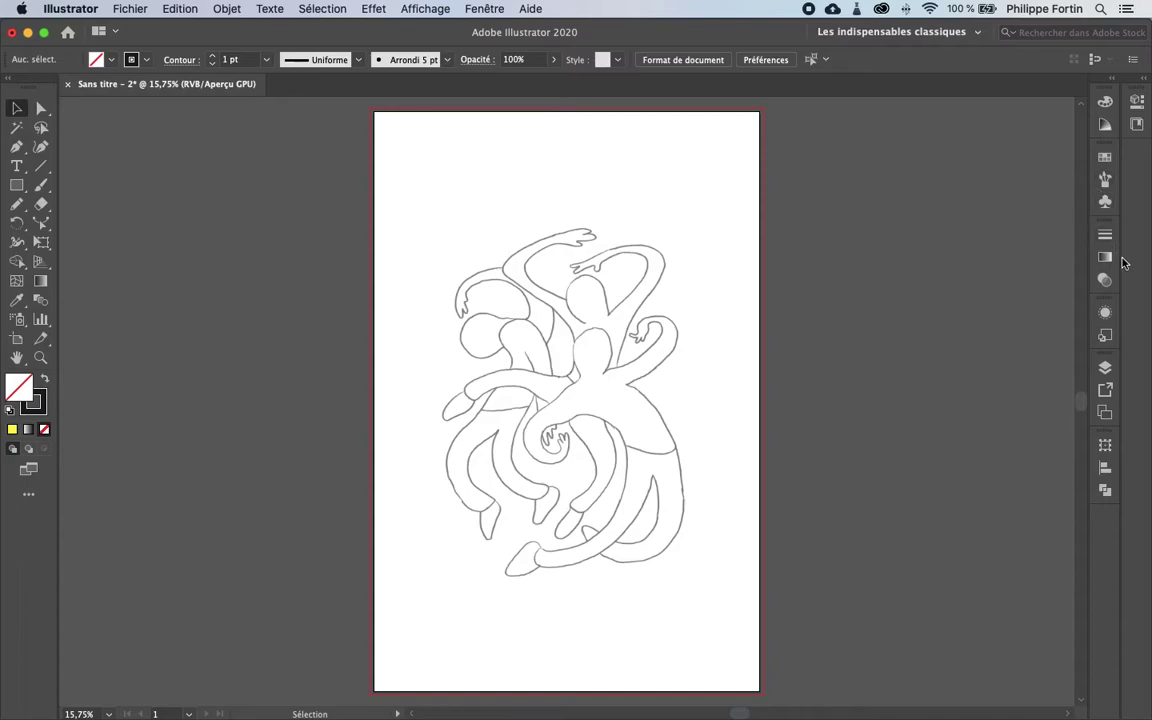
Check the esquisse layer and make the personnage layer active for drawing.
click(1105, 367)
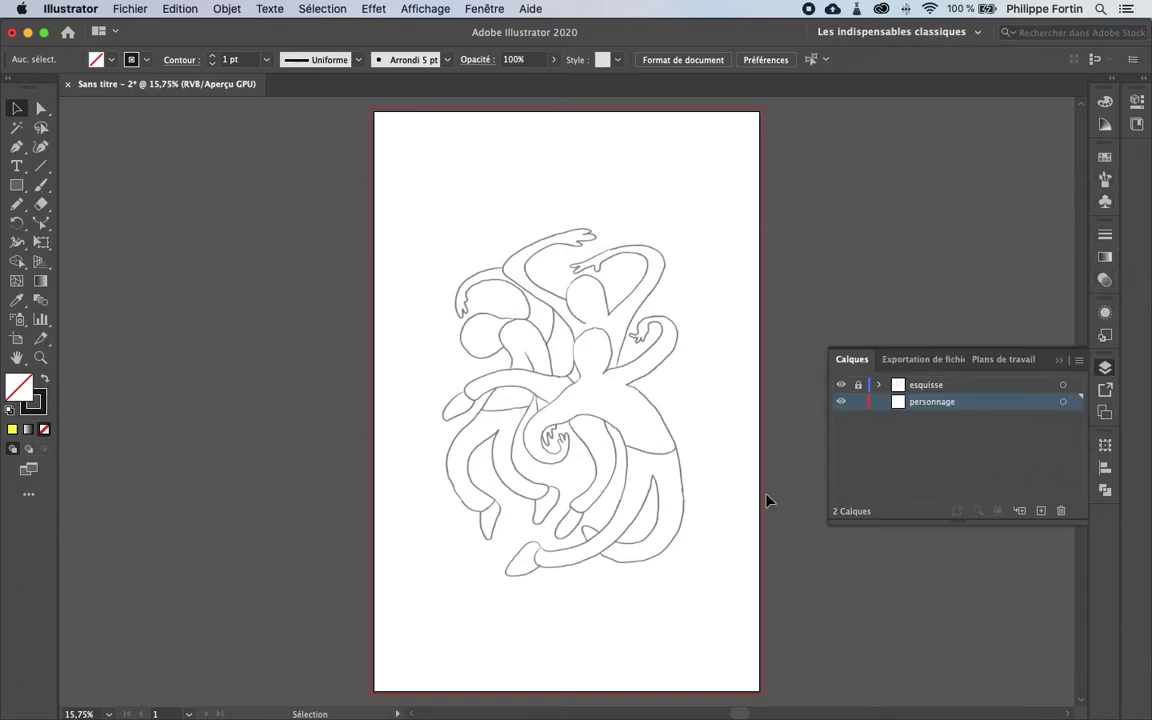
click(899, 387)
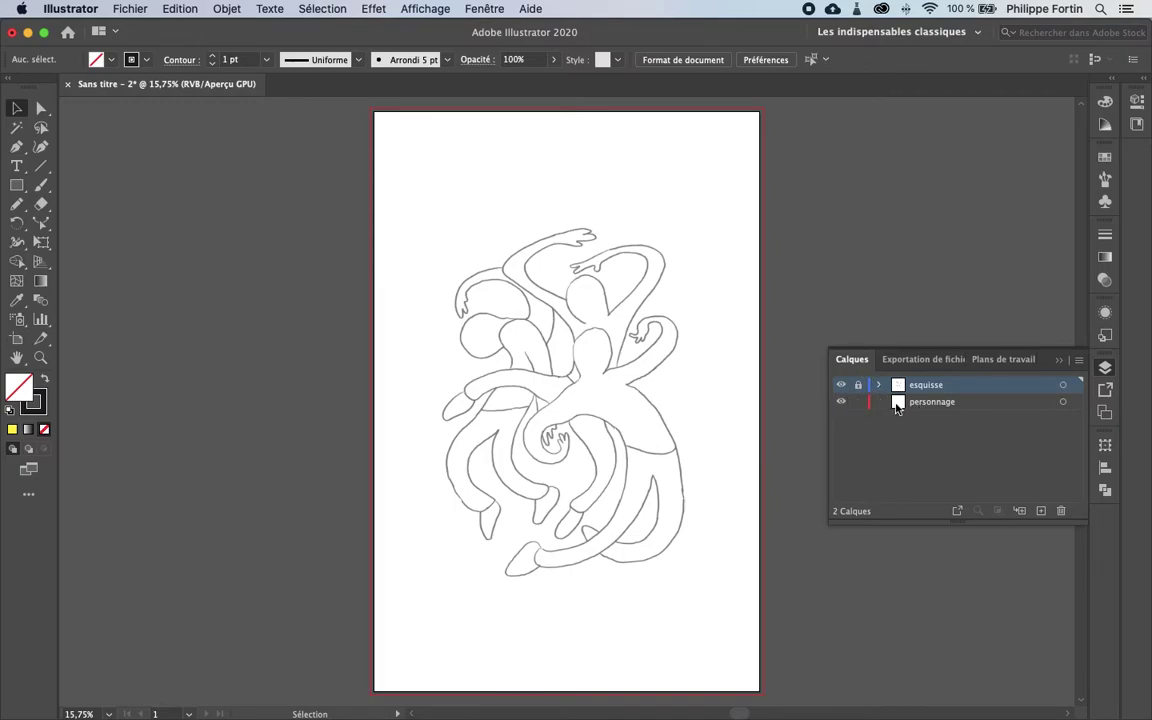
click(966, 409)
click(1104, 370)
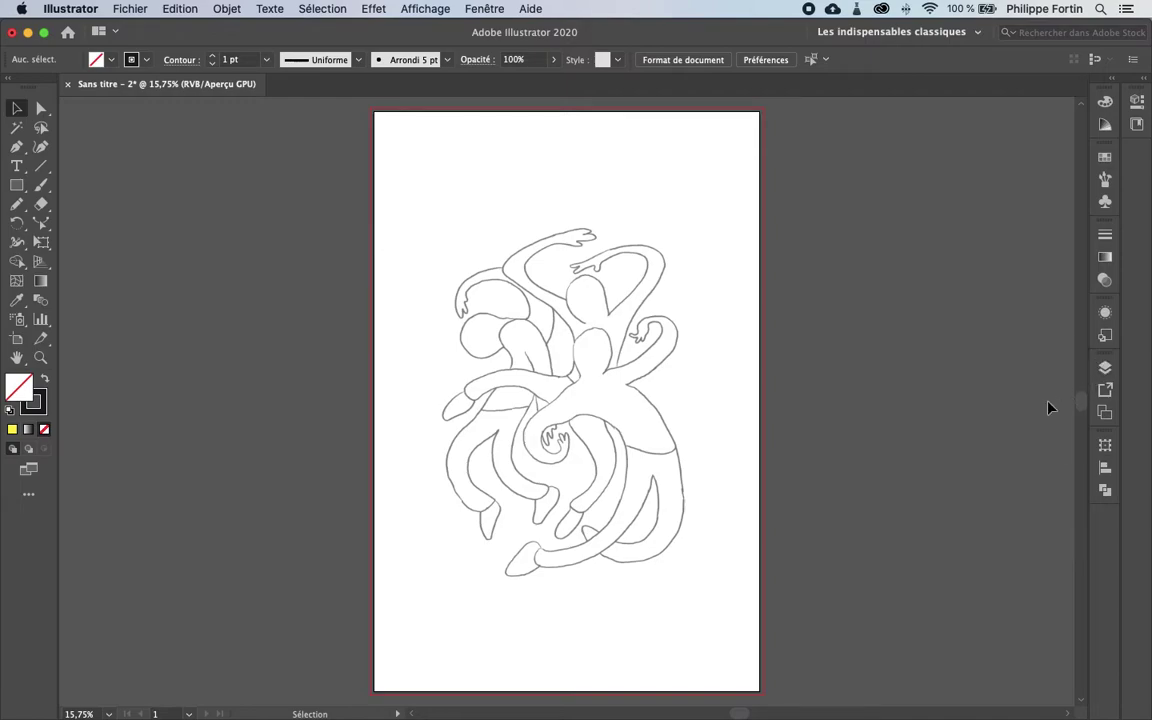
Activate the Paintbrush tool with the Arrondi 5 pt brush.
key(super+plus)
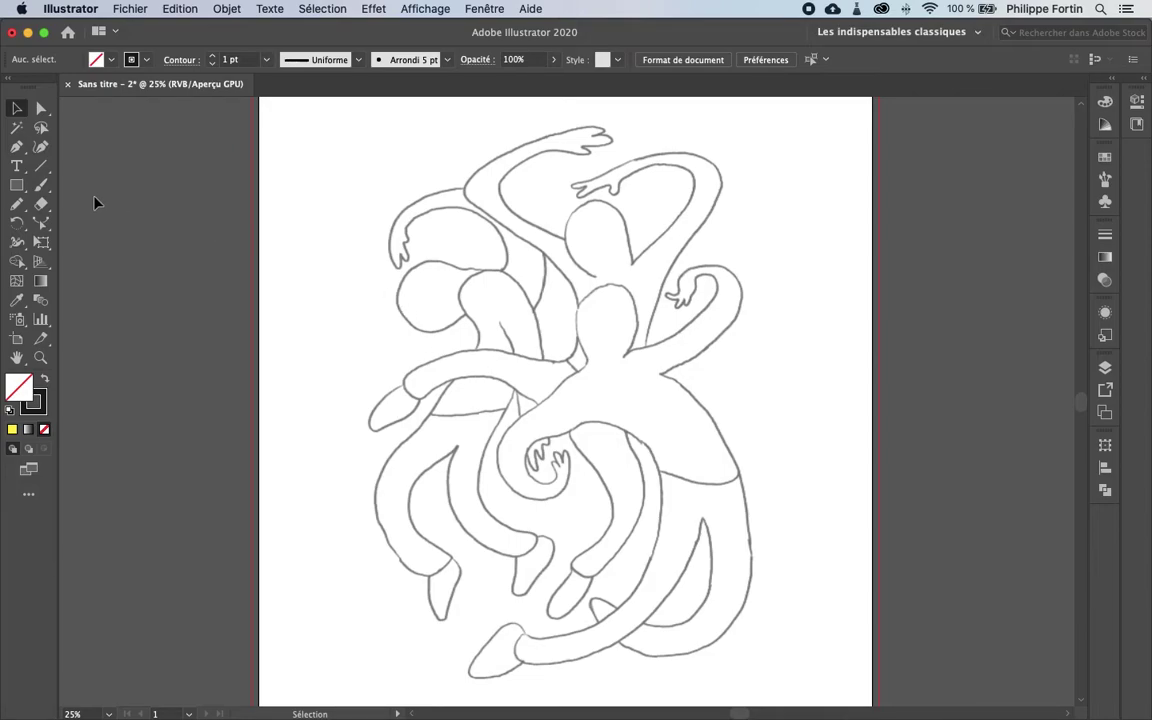
click(40, 189)
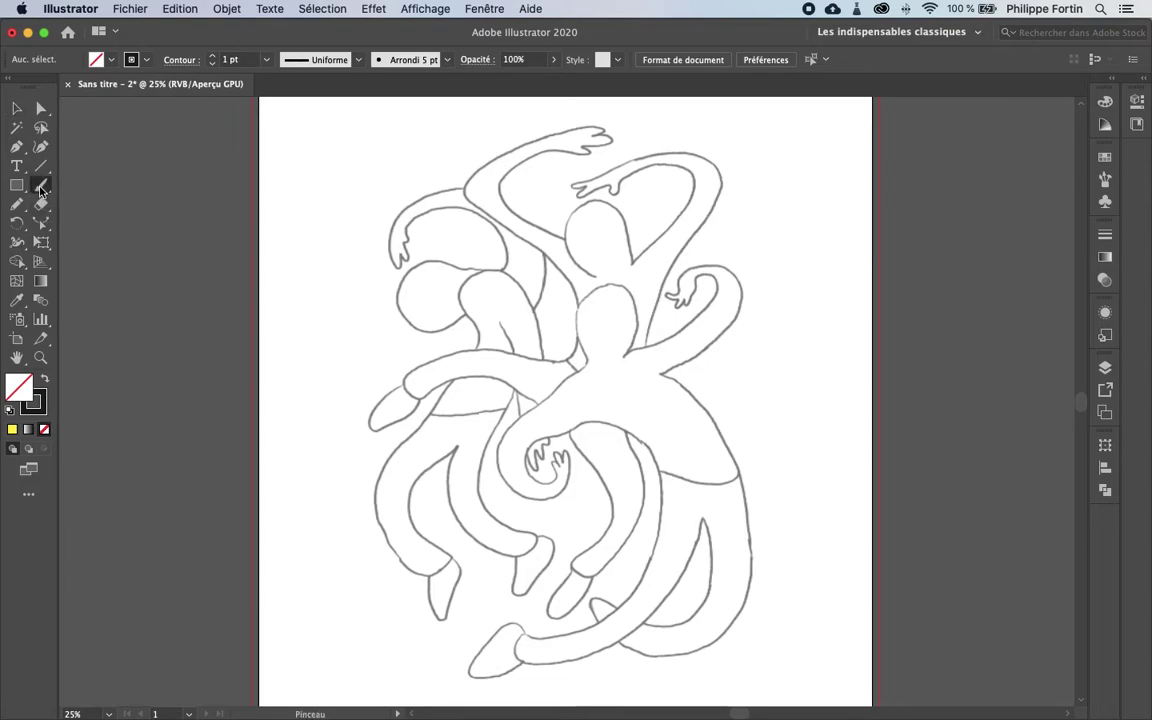
click(1105, 178)
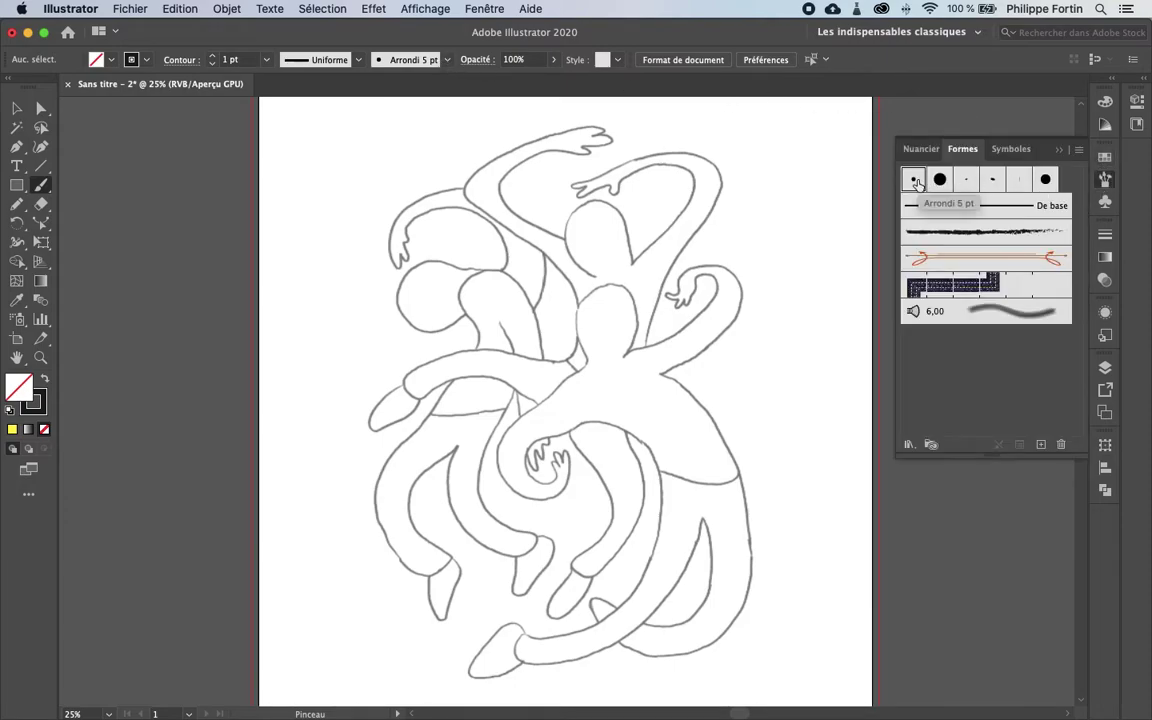
click(1046, 173)
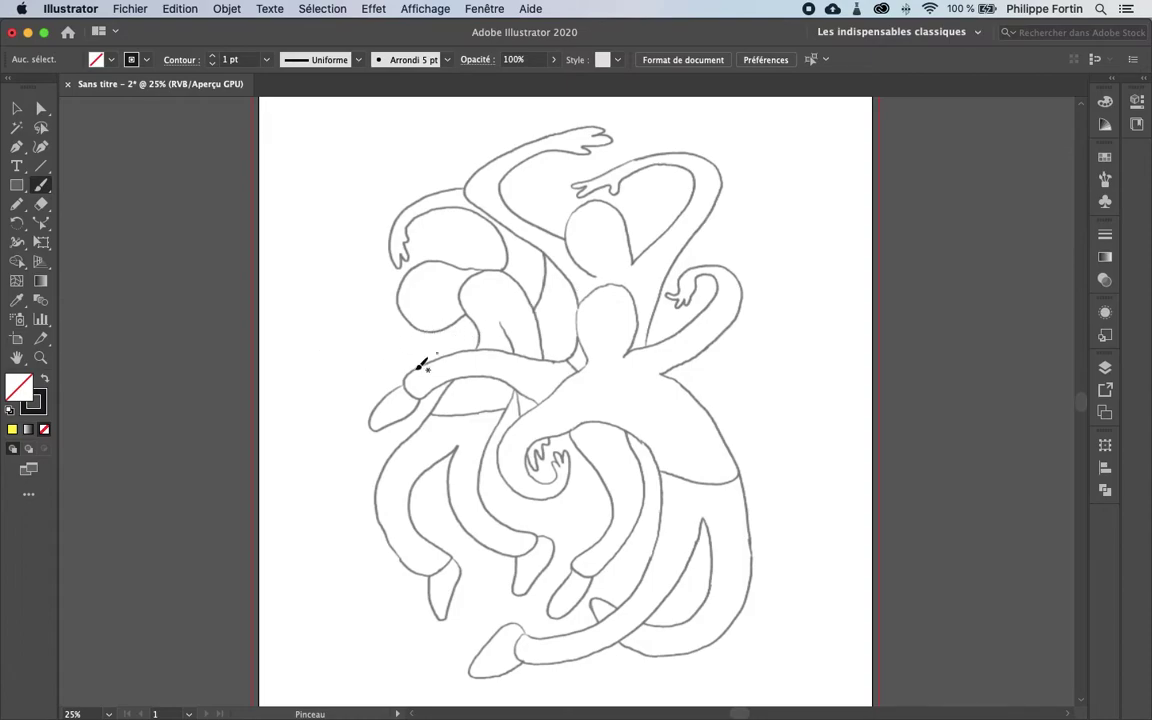
Trace the open outline of the shoe at the end of the leftmost raised leg with one brush stroke.
key(super+plus)
key(super+plus)
key(super+plus)
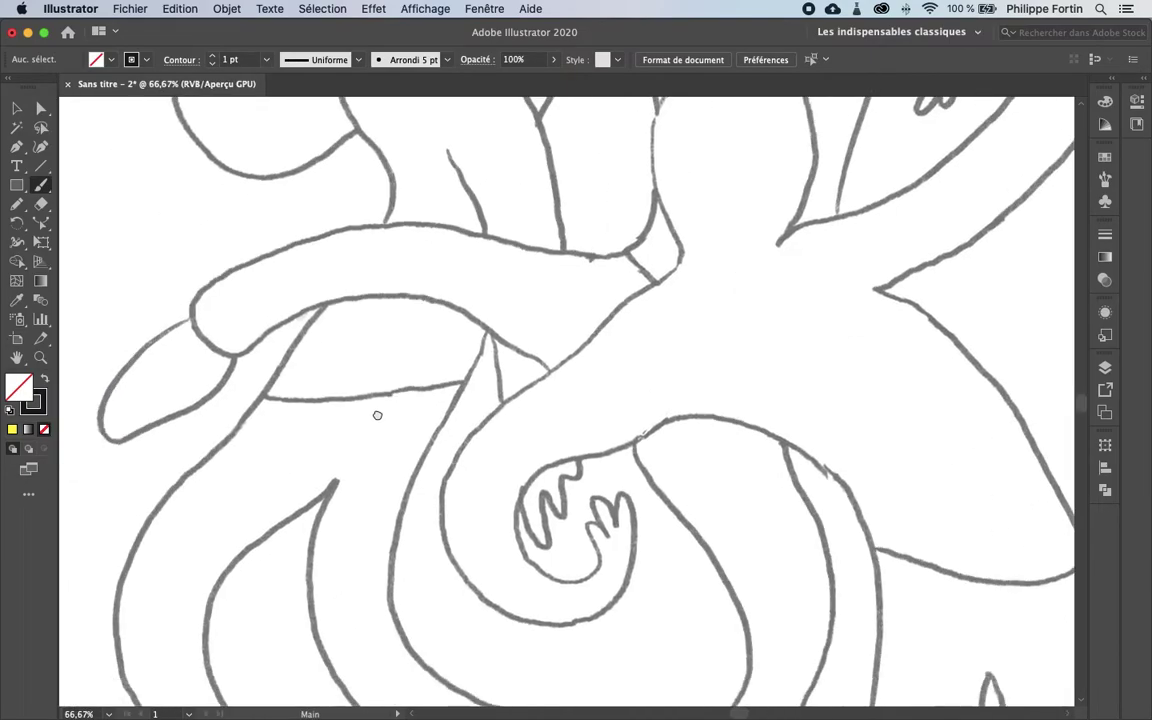
key(super+plus)
scroll(450, 399, up, 5)
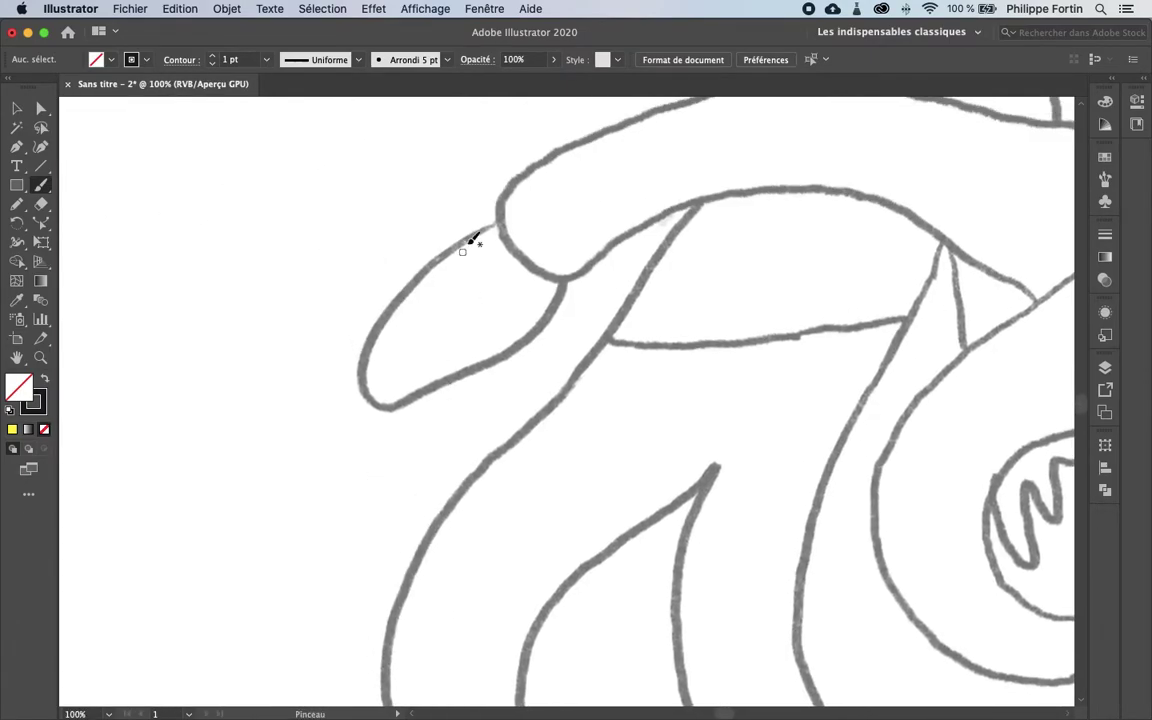
mouse_move(498, 221)
mouse_down()
mouse_move(378, 332)
mouse_move(366, 386)
mouse_move(383, 408)
mouse_move(517, 347)
mouse_move(569, 281)
mouse_up()
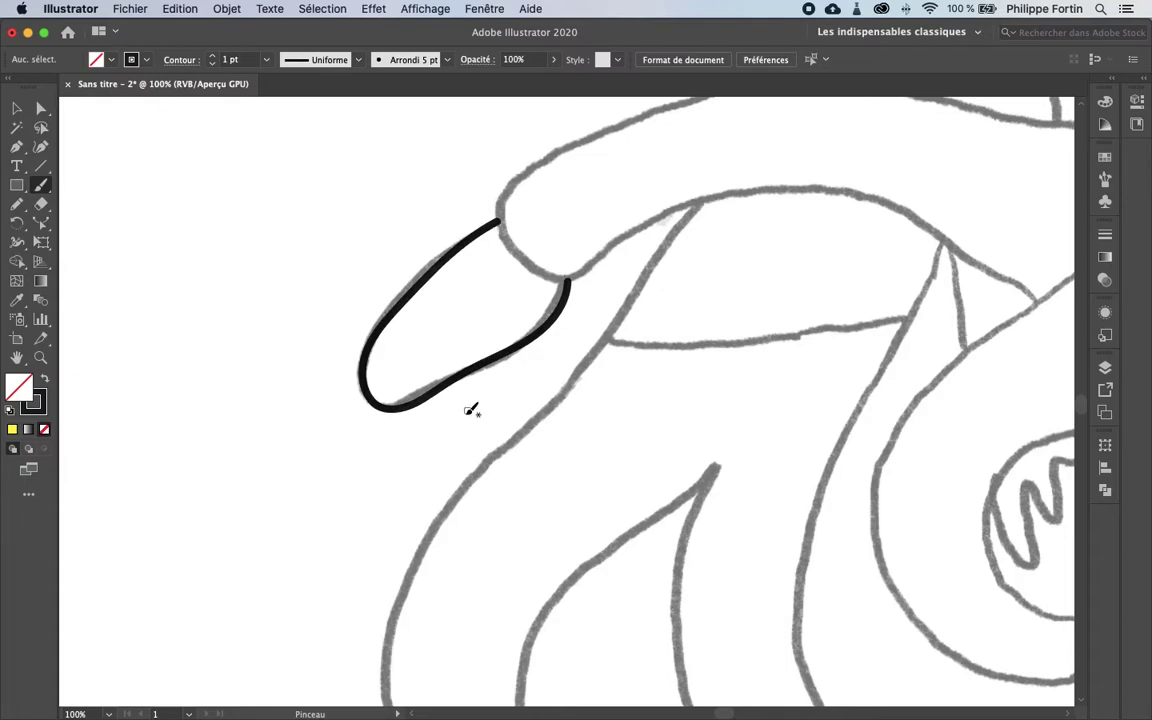
Compare the traced shoe path in outline and preview display.
key(super+y)
key(super+y)
key(super+y)
key(super+y)
Try a 5 pt stroke weight on the shoe path, undo it and delete the path.
key(v)
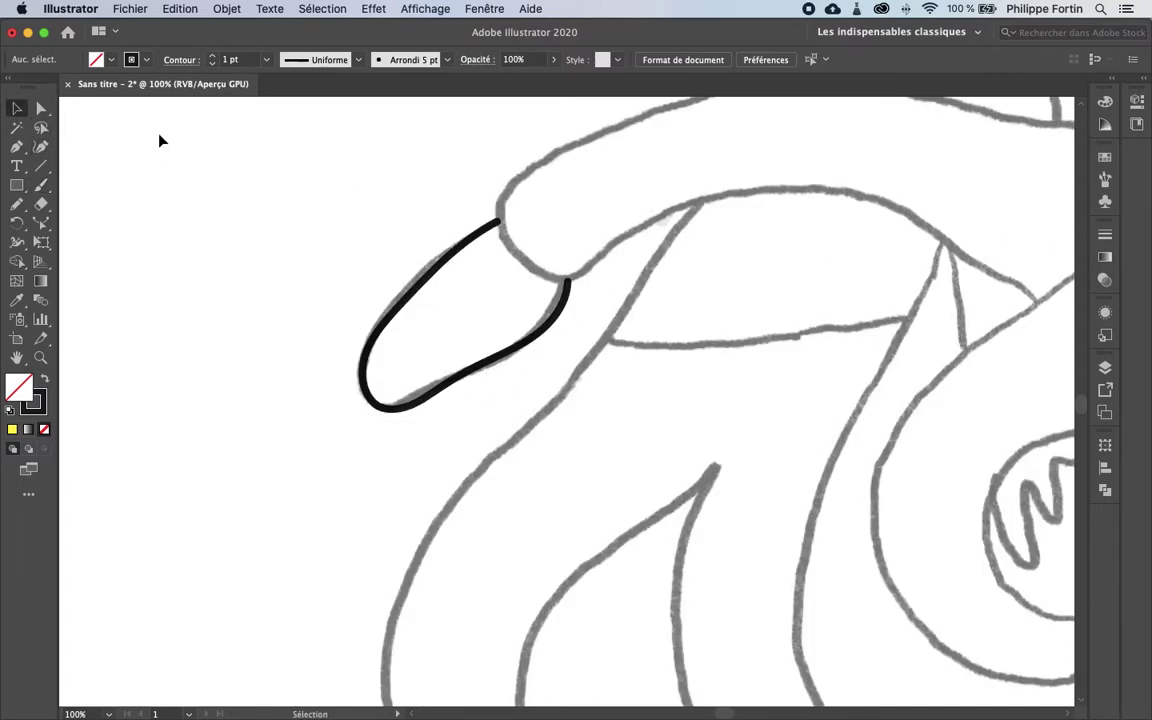
click(482, 232)
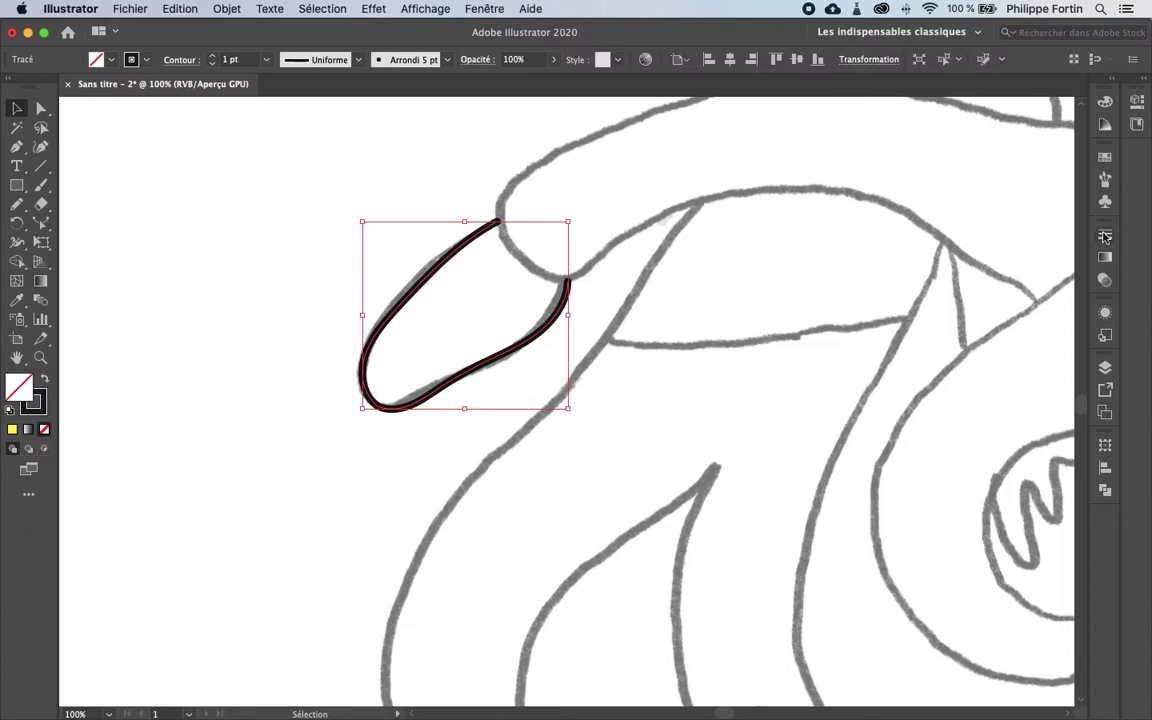
key(super+F10)
click(1018, 251)
click(1040, 418)
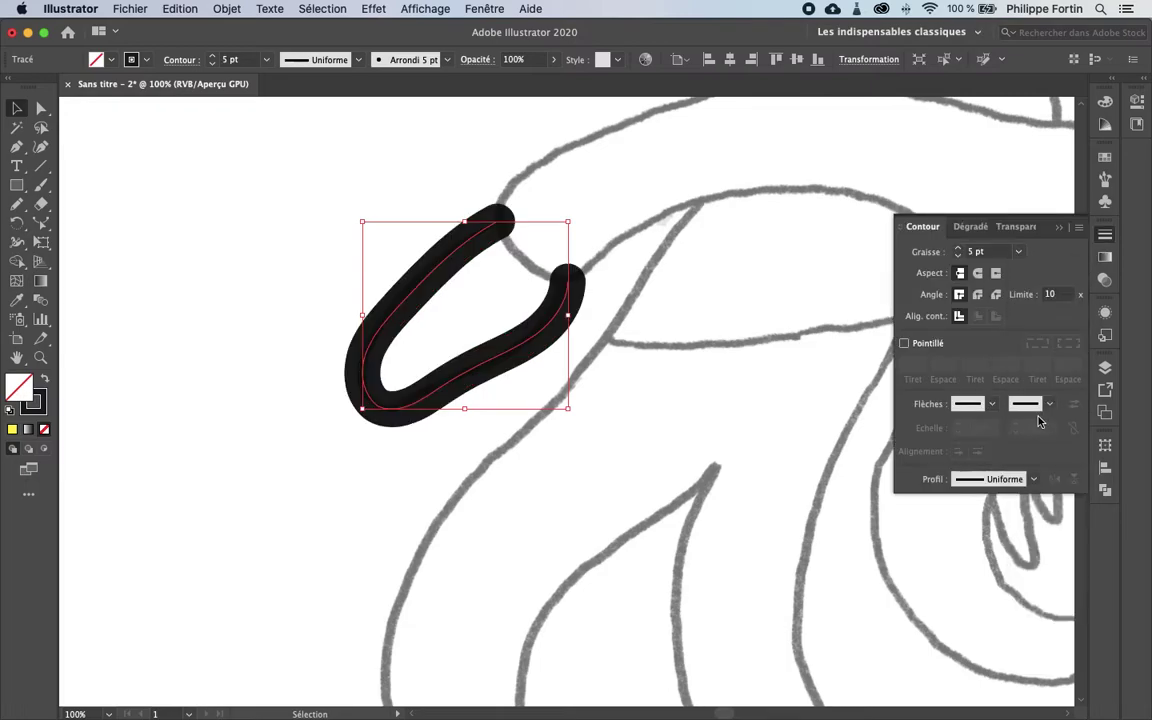
key(super+F10)
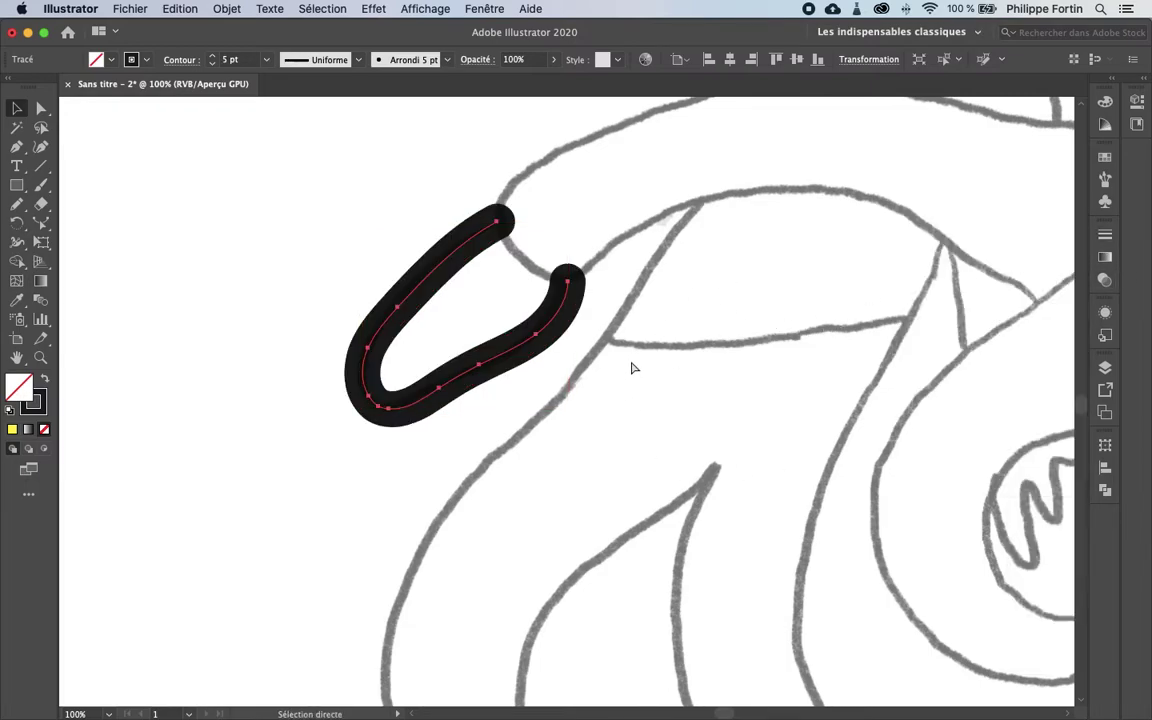
key(super+z)
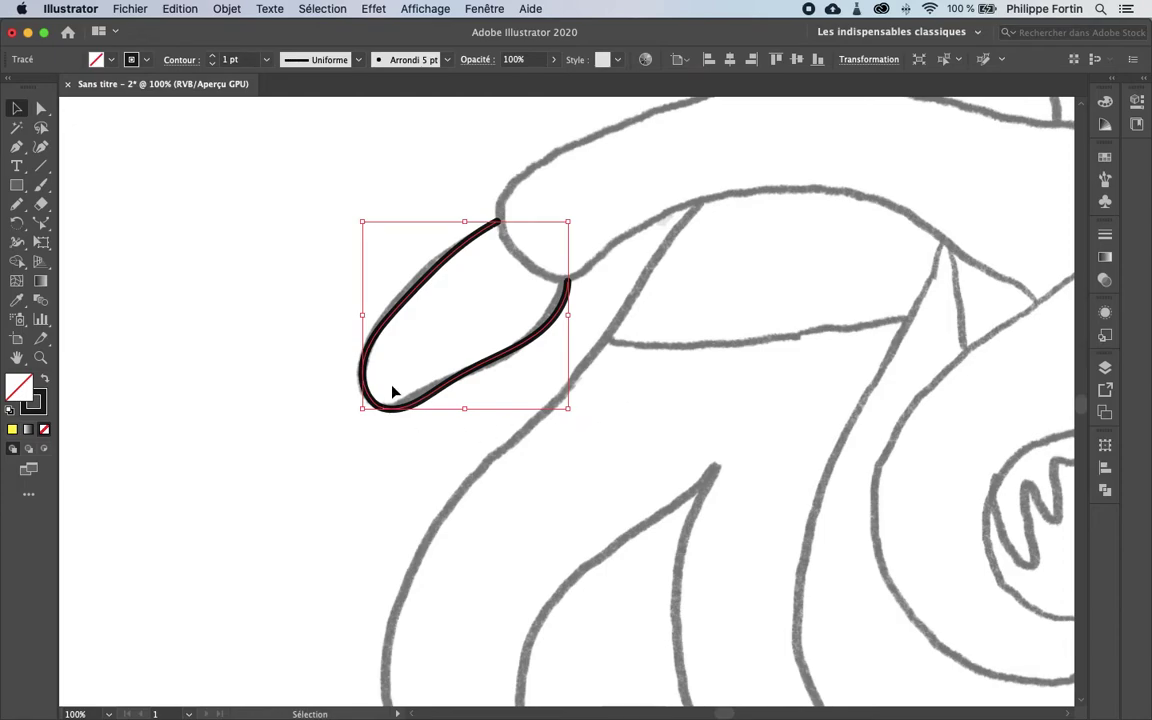
key(Delete)
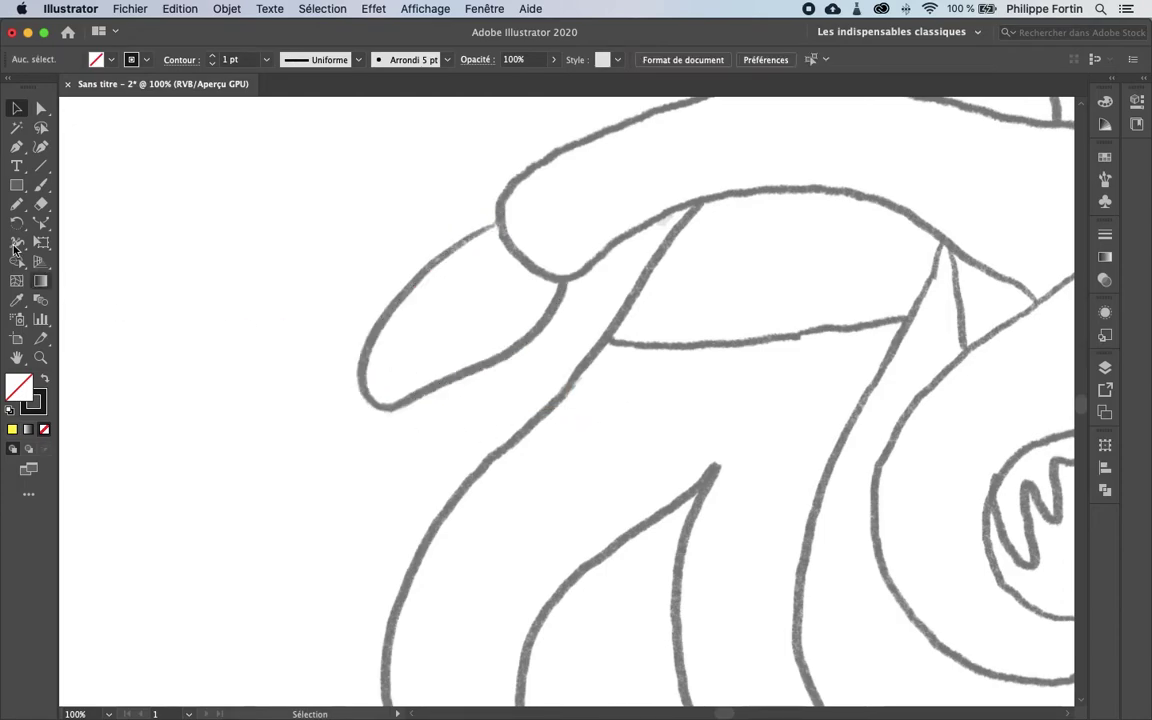
Paint a long wavy test stroke across the sketch with the Paintbrush and undo it.
click(41, 185)
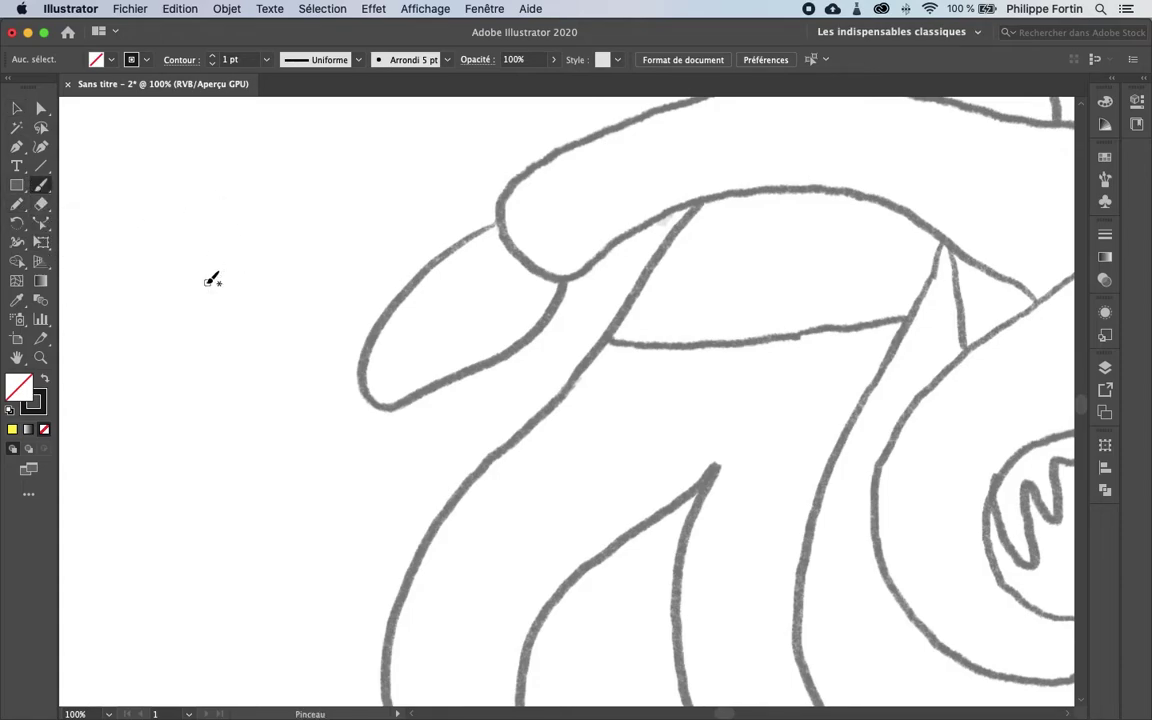
mouse_move(127, 278)
mouse_down()
mouse_move(134, 315)
mouse_move(254, 302)
mouse_move(269, 324)
mouse_move(305, 337)
mouse_move(380, 314)
mouse_move(388, 339)
mouse_move(490, 397)
mouse_move(541, 399)
mouse_move(598, 425)
mouse_move(824, 409)
mouse_up()
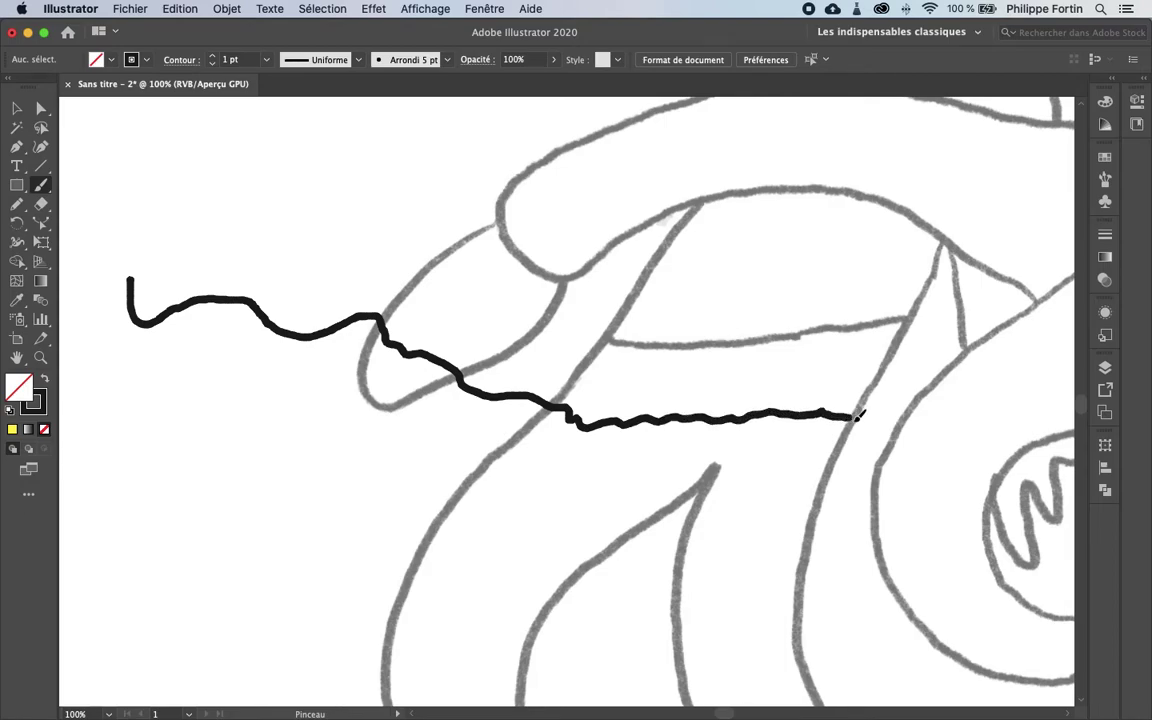
drag(897, 426, 893, 430)
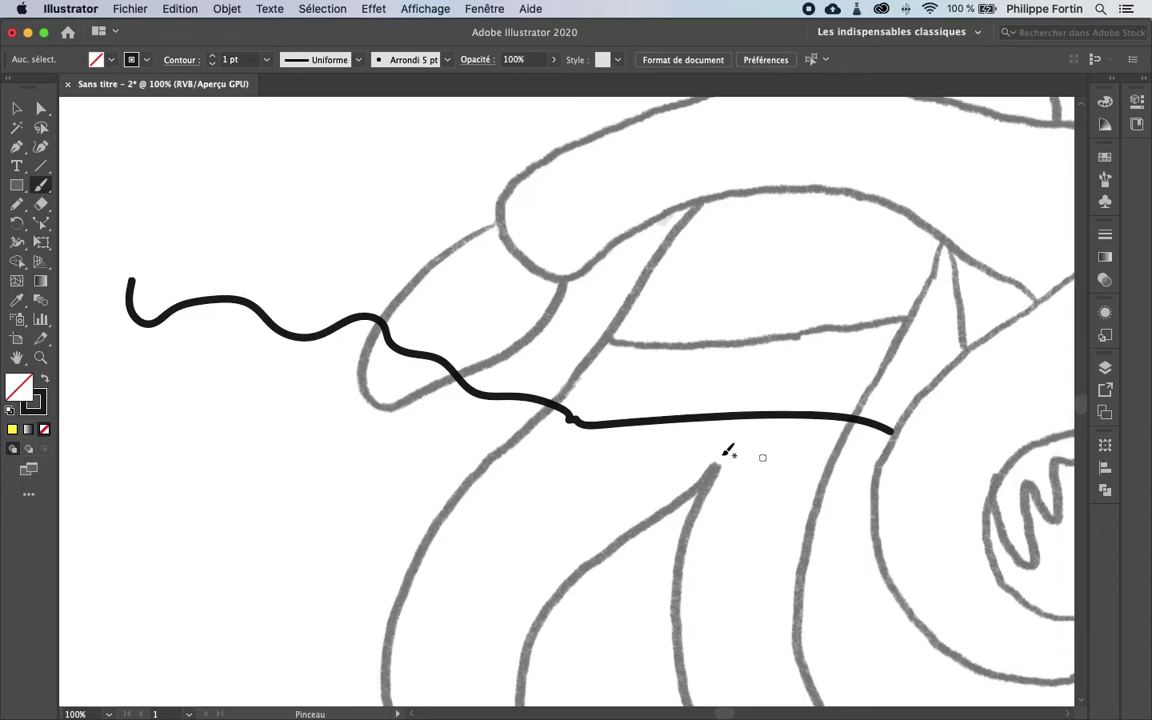
key(super+z)
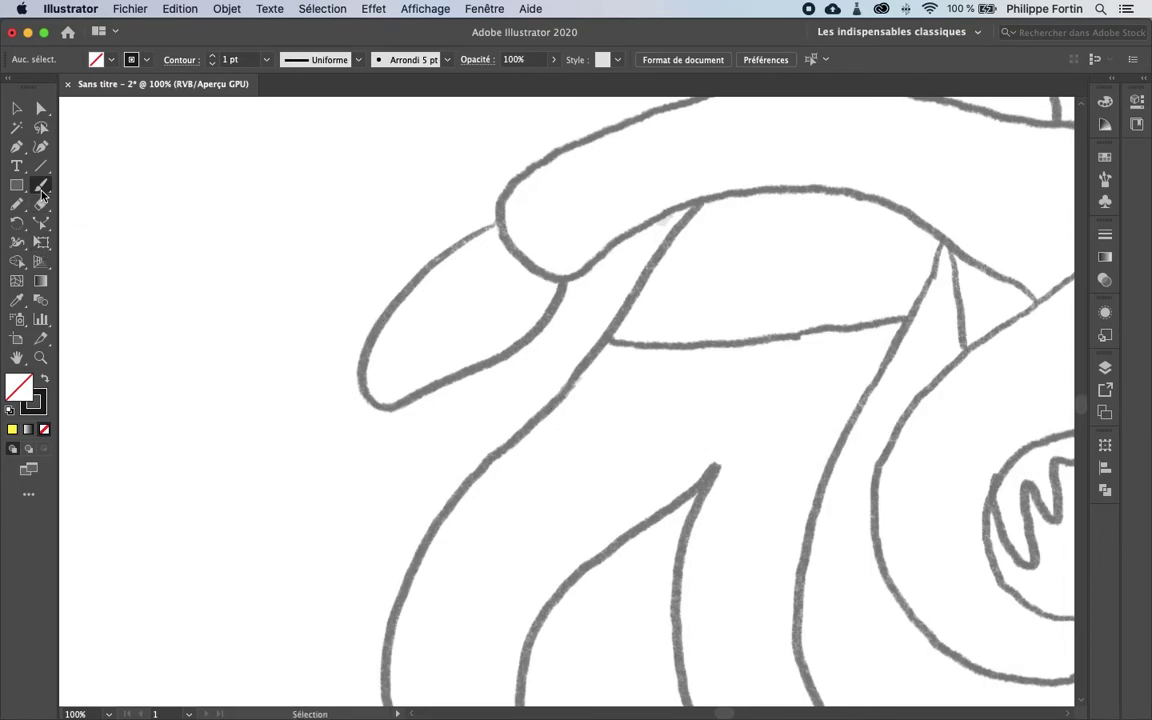
Set the Paintbrush fidelity to Précis, paint a shaky horizontal test stroke and undo it.
double_click(41, 188)
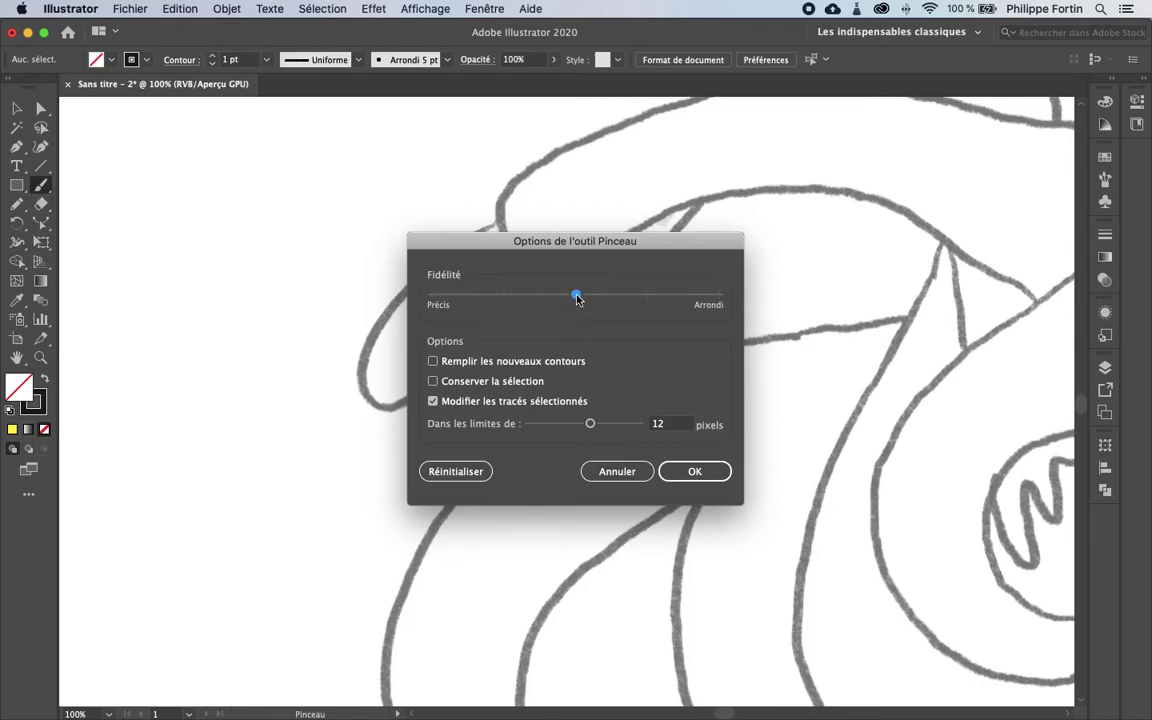
drag(577, 298, 454, 305)
click(707, 475)
click(694, 471)
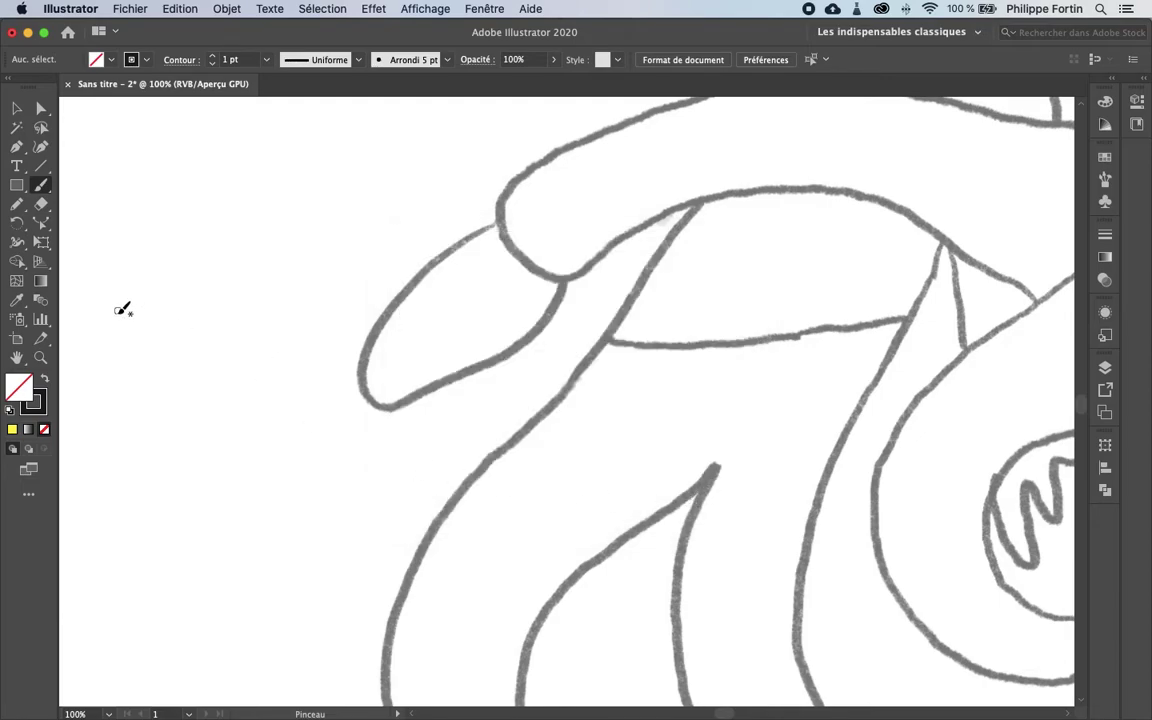
drag(117, 323, 665, 331)
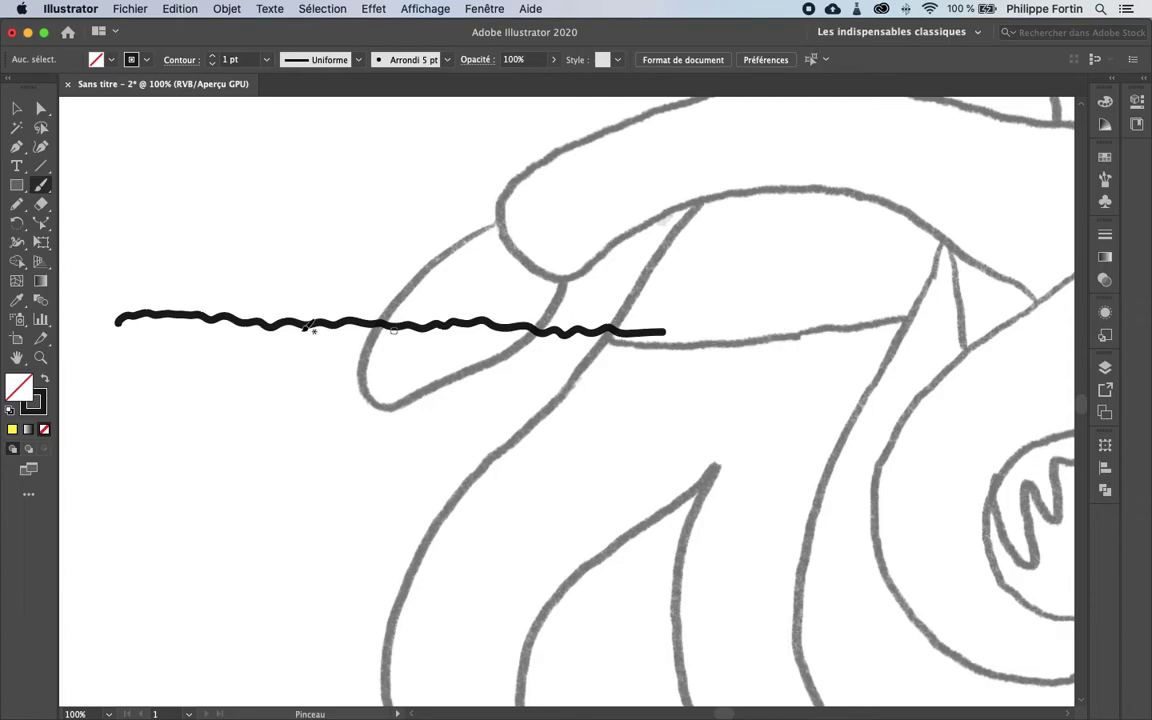
key(super+z)
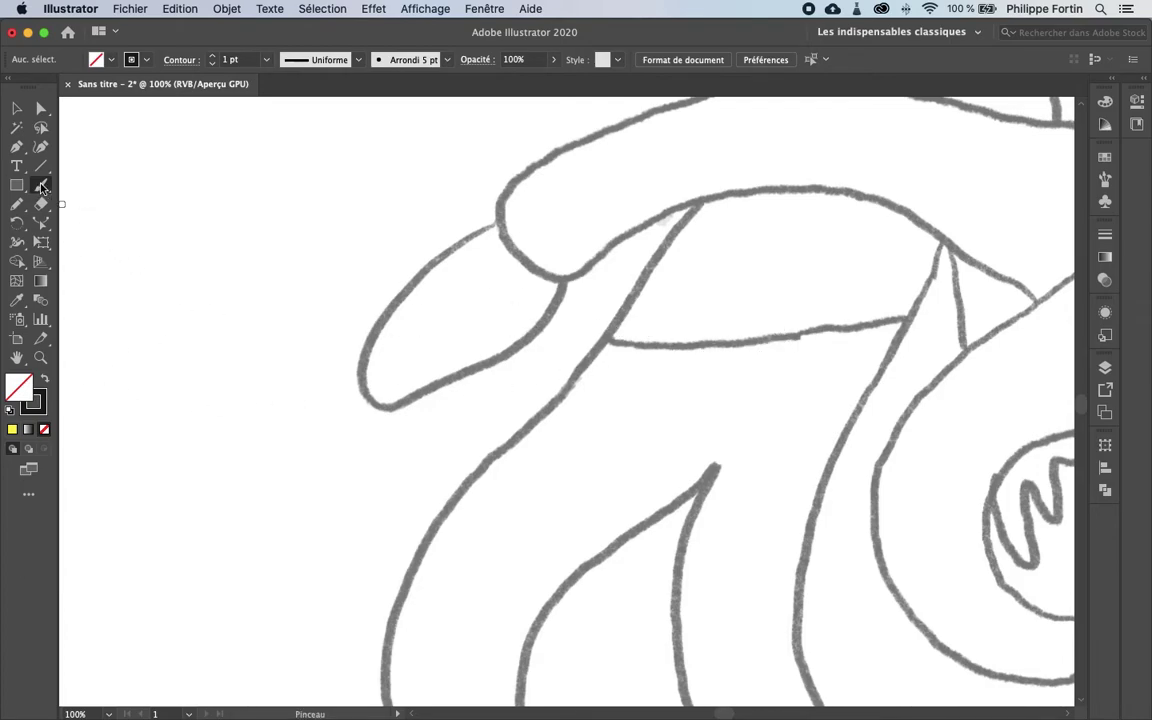
Set the Paintbrush fidelity to Arrondi, paint a horizontal test stroke and undo it.
double_click(42, 190)
drag(433, 295, 720, 294)
click(694, 471)
drag(134, 341, 613, 341)
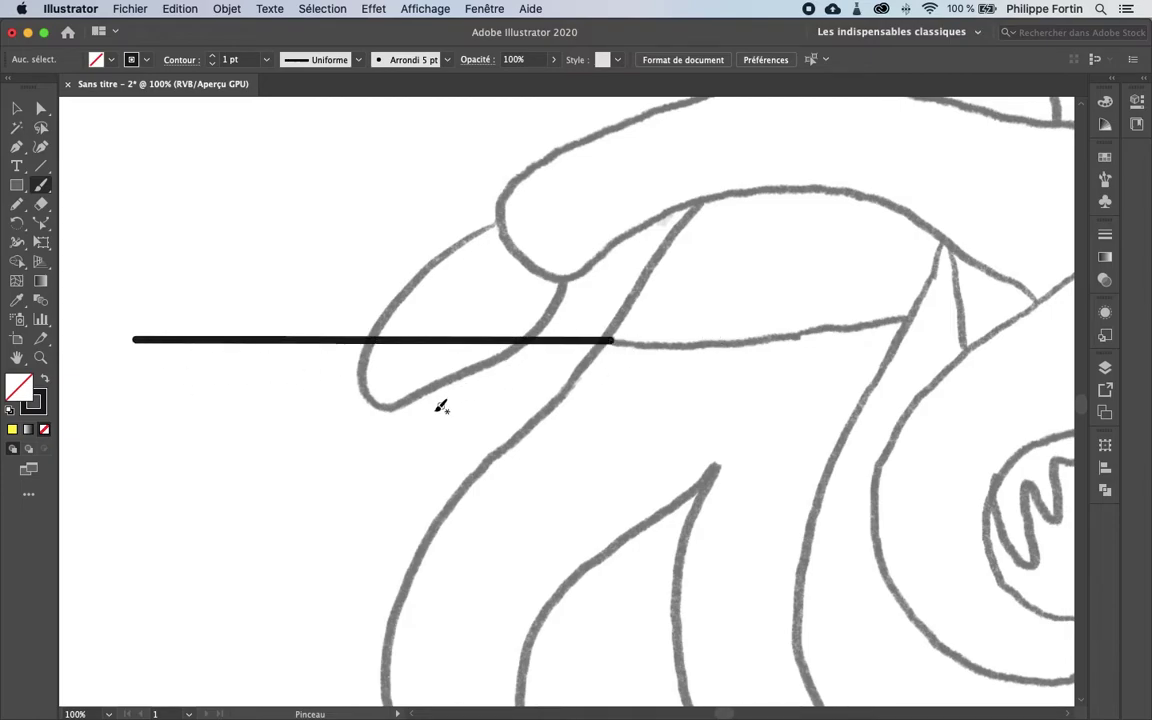
key(super)
double_click(44, 188)
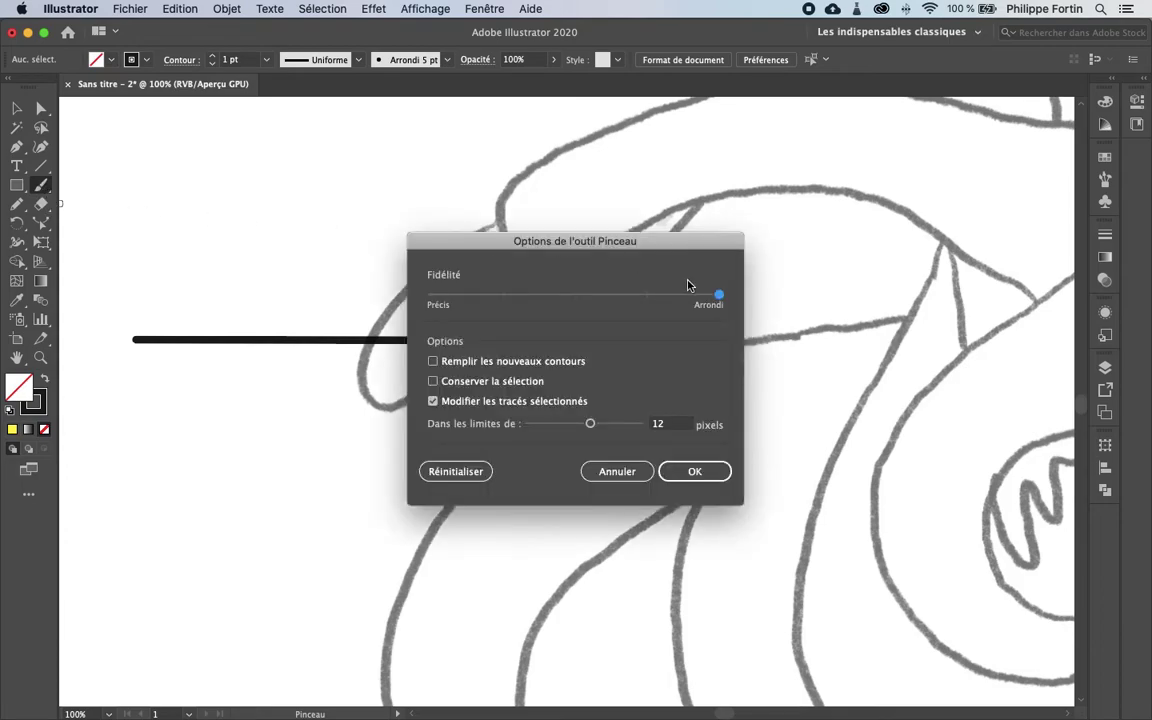
click(617, 471)
key(super+z)
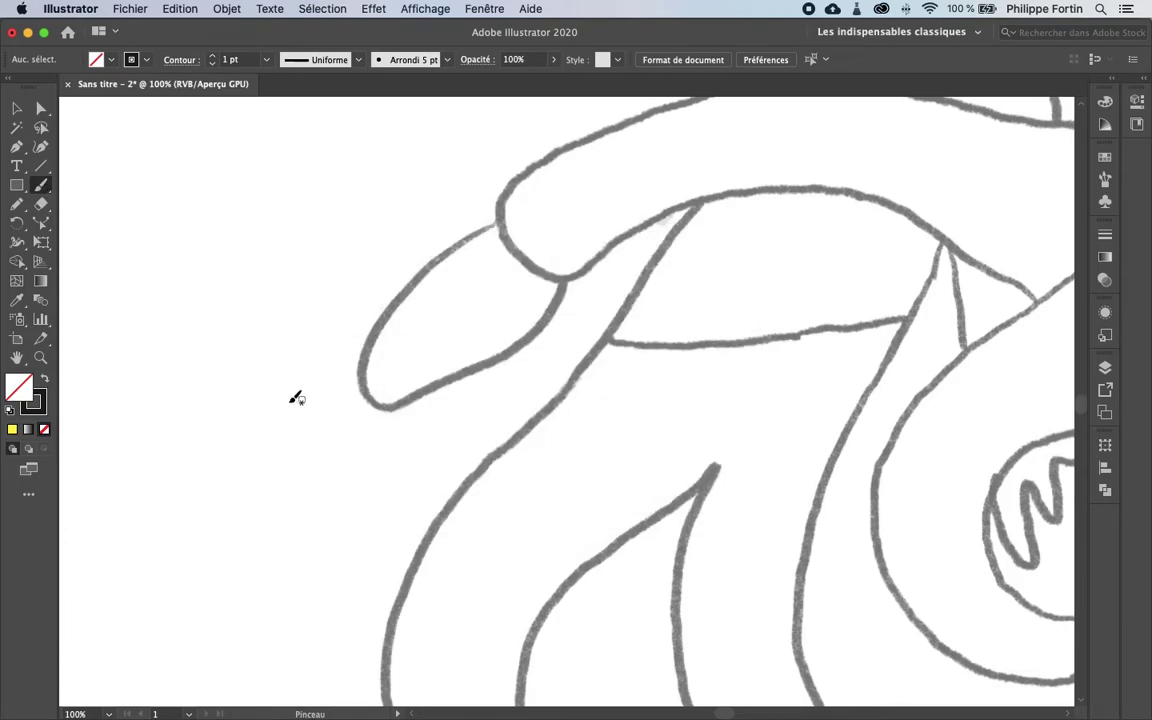
Paint angular and curved test strokes and a closed shoe outline with the Arrondi fidelity, undoing each one.
mouse_move(133, 393)
mouse_down()
mouse_move(187, 324)
mouse_move(245, 310)
mouse_move(291, 316)
mouse_move(376, 485)
mouse_up()
key(super+z)
mouse_move(156, 457)
mouse_down()
mouse_move(303, 267)
mouse_move(433, 452)
mouse_up()
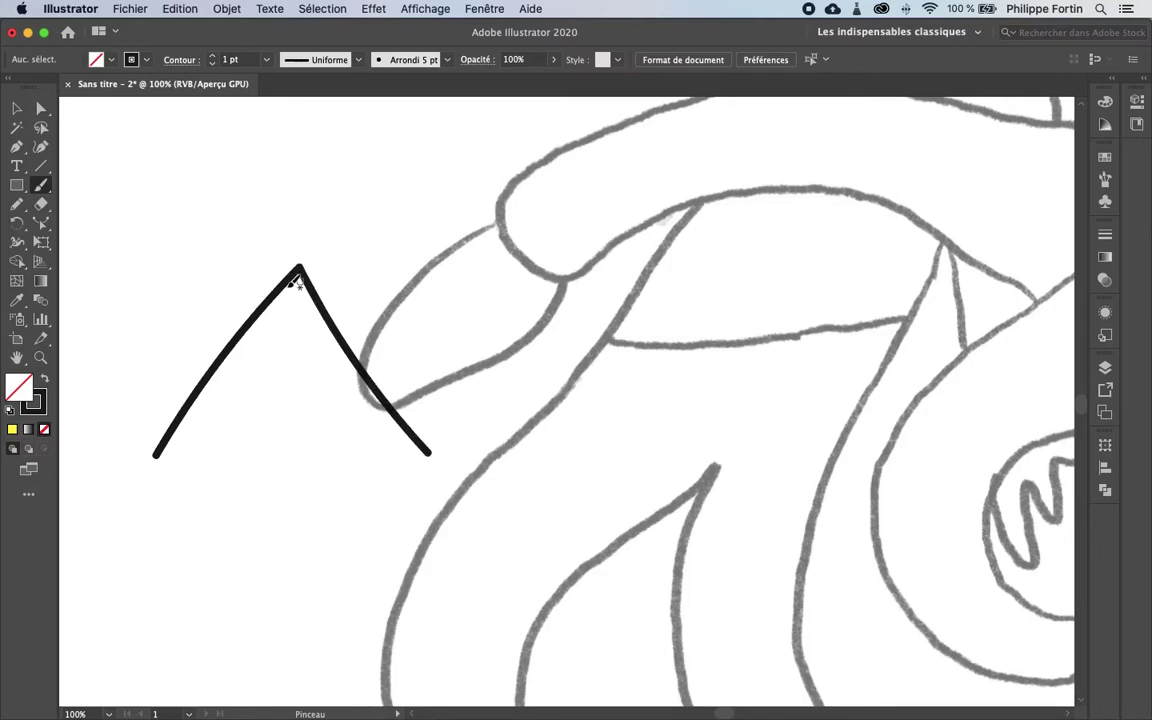
key(super)
key(super+z)
mouse_move(149, 408)
mouse_down()
mouse_move(244, 259)
mouse_move(294, 410)
mouse_move(354, 441)
mouse_move(465, 305)
mouse_up()
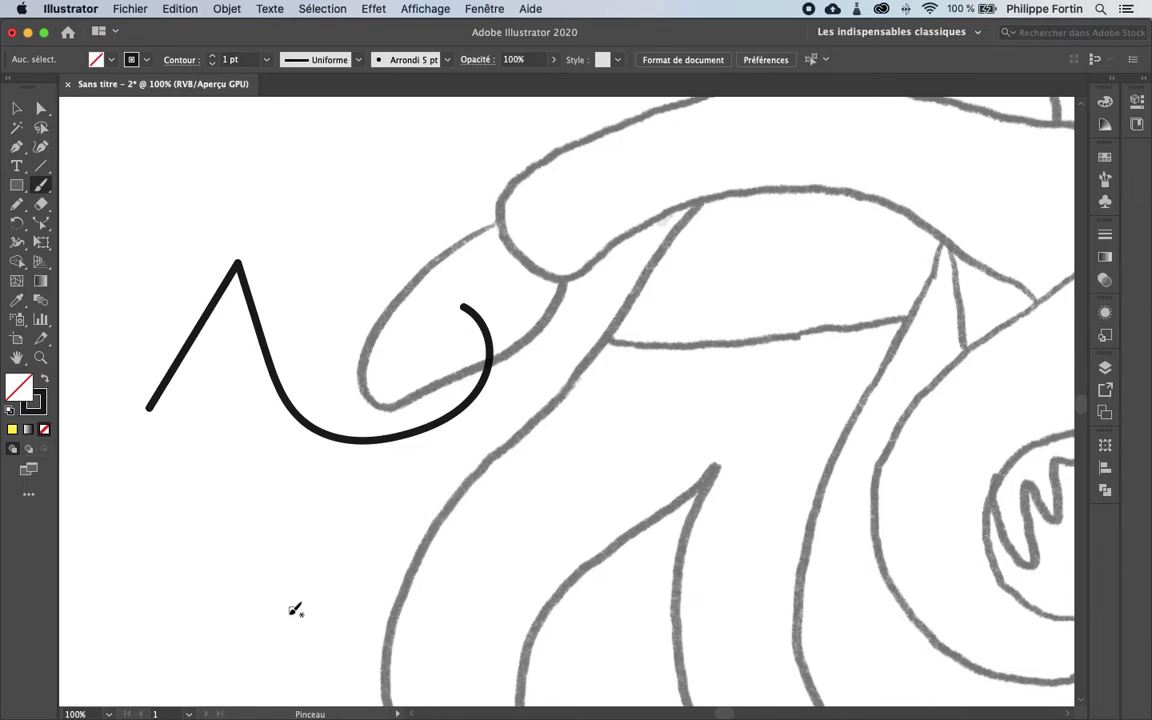
key(super+z)
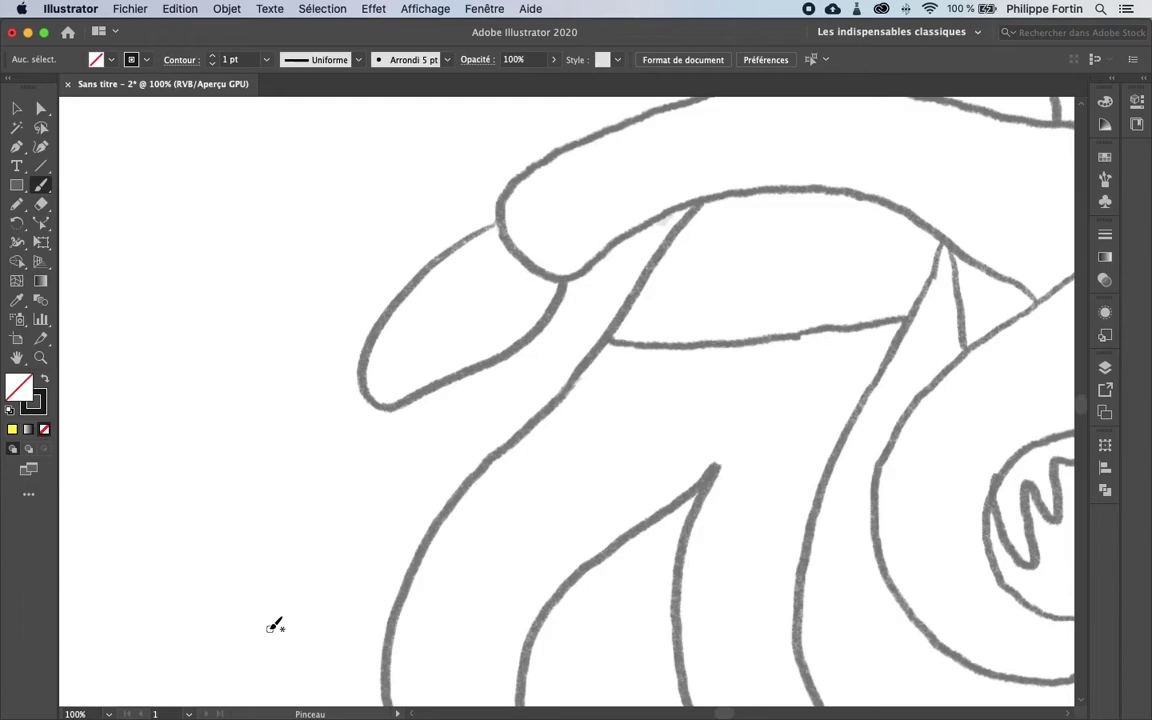
mouse_move(501, 221)
mouse_down()
mouse_move(391, 314)
mouse_move(368, 355)
mouse_move(372, 393)
mouse_move(411, 400)
mouse_move(527, 338)
mouse_move(560, 300)
mouse_move(563, 268)
mouse_move(503, 228)
mouse_move(513, 247)
mouse_up()
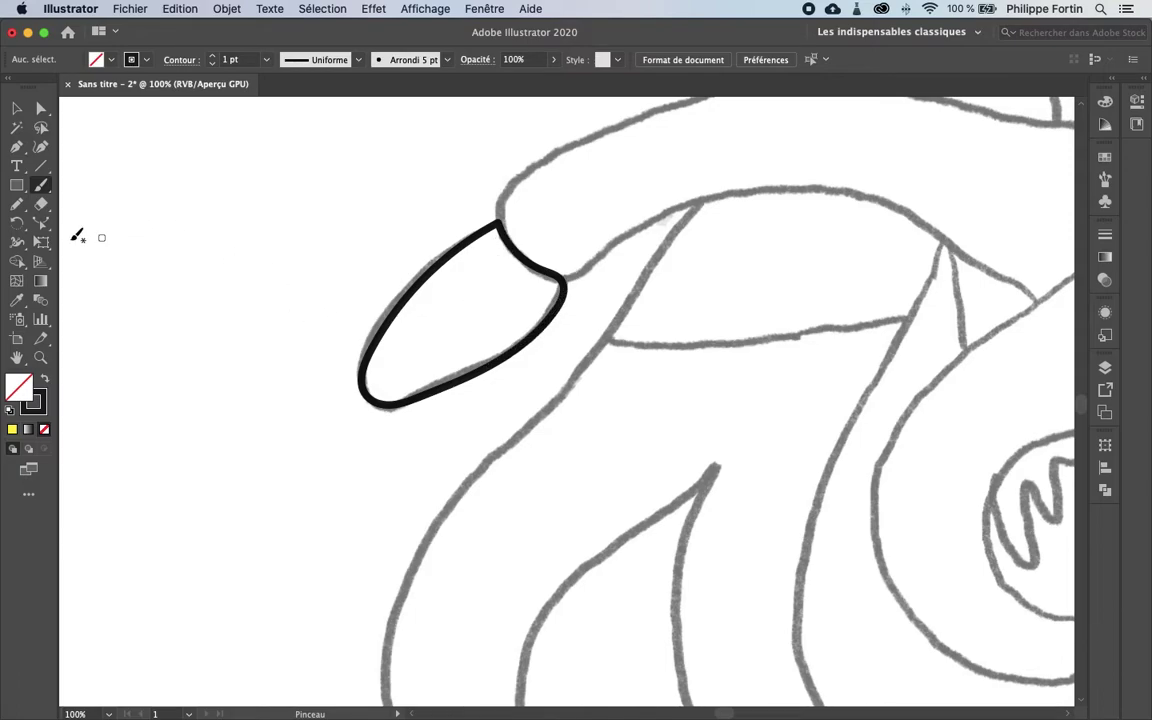
key(super+z)
Set the Paintbrush fidelity one notch below Arrondi and trace the closed outline of the leftmost shoe.
double_click(42, 187)
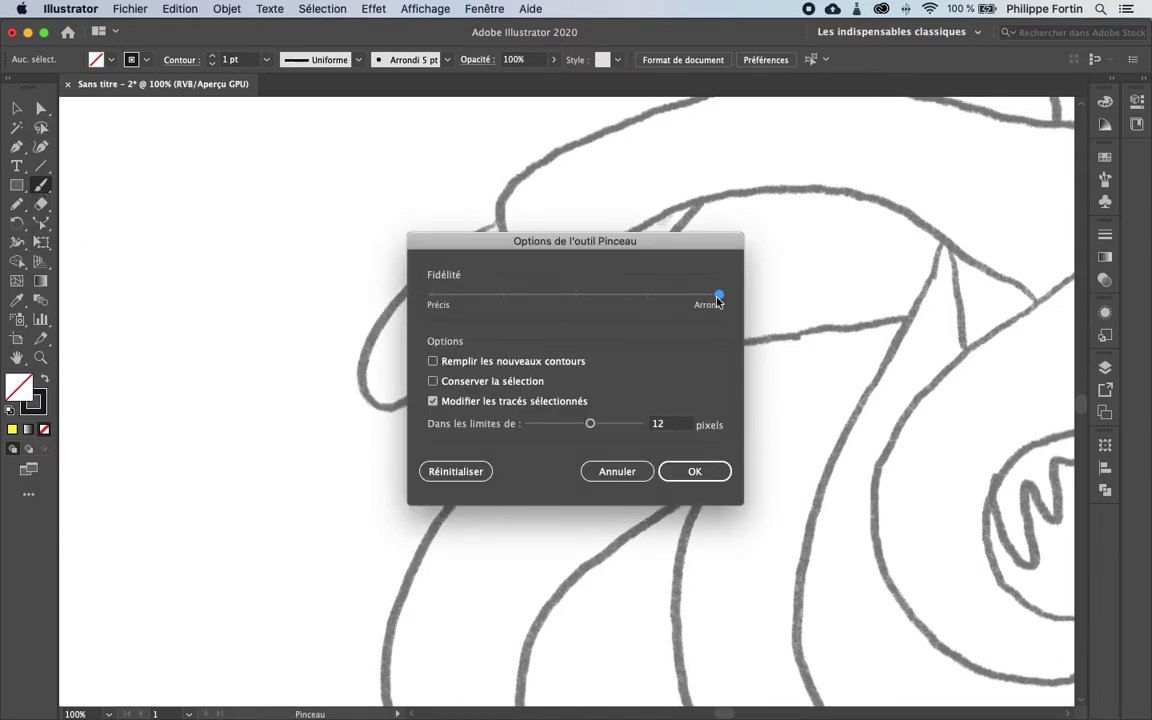
drag(700, 297, 652, 304)
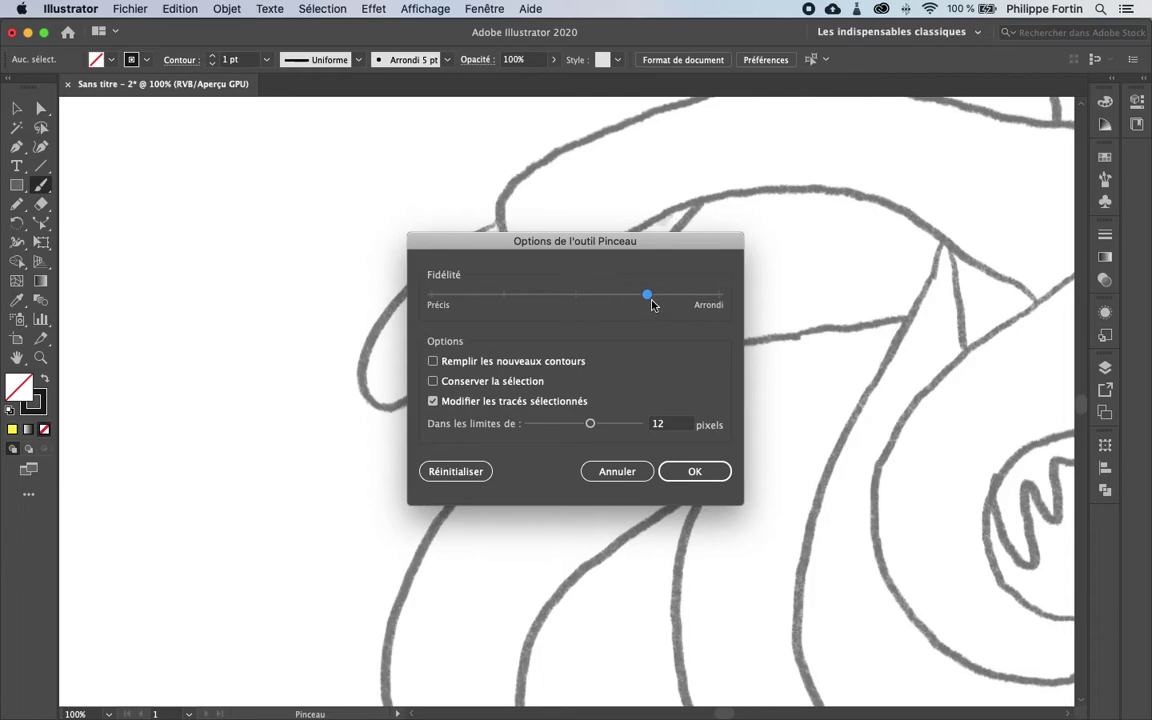
click(695, 472)
mouse_move(490, 225)
mouse_down()
mouse_move(442, 252)
mouse_move(382, 316)
mouse_move(364, 363)
mouse_move(370, 398)
mouse_move(420, 392)
mouse_move(497, 352)
mouse_move(547, 314)
mouse_move(565, 278)
mouse_move(478, 228)
mouse_move(445, 190)
mouse_up()
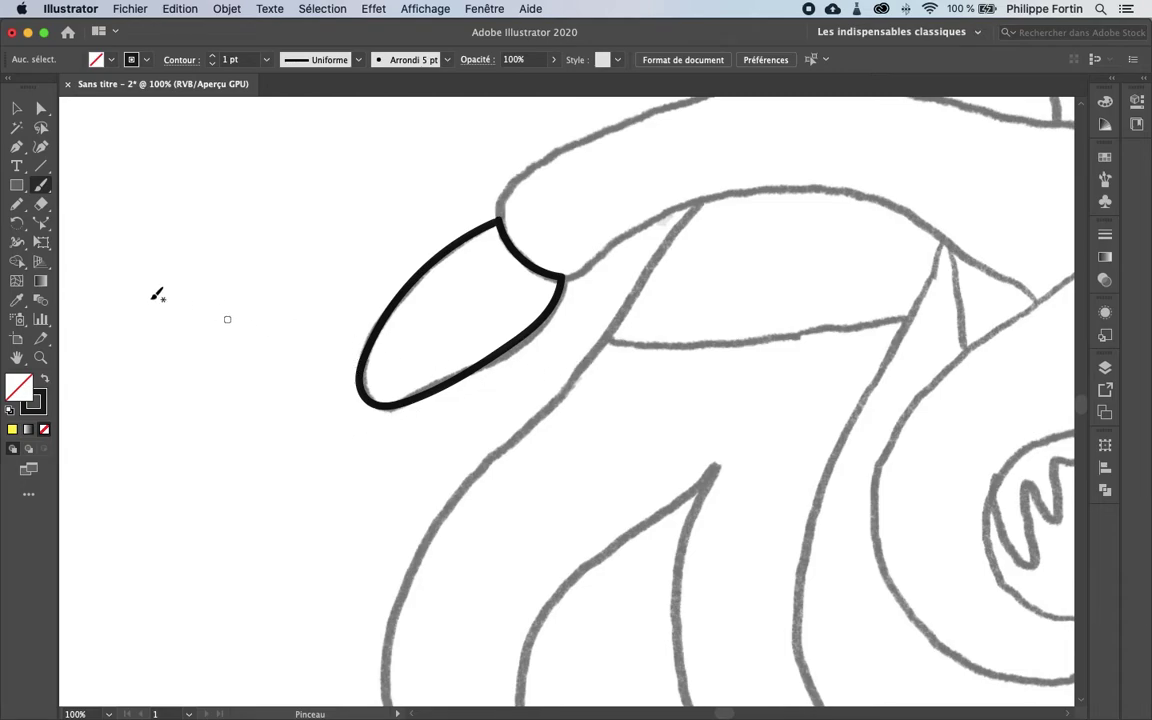
Check the Paintbrush options without changing them and delete the traced outline of the leftmost shoe.
double_click(43, 186)
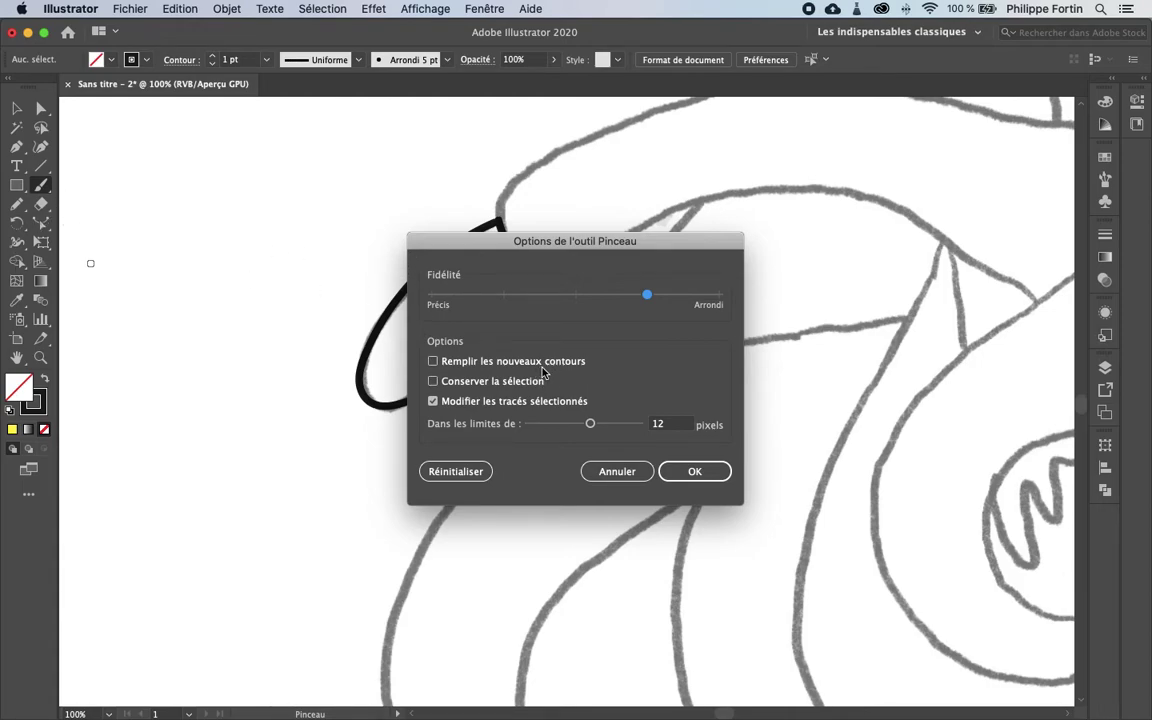
click(668, 472)
click(17, 110)
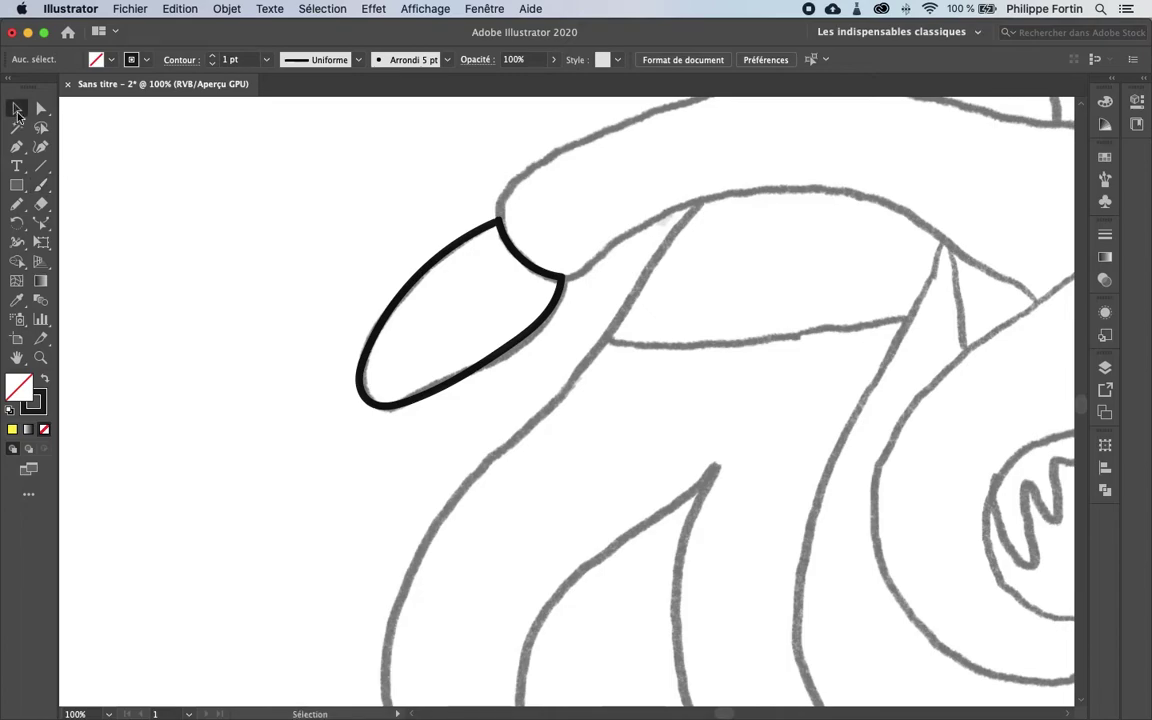
click(486, 228)
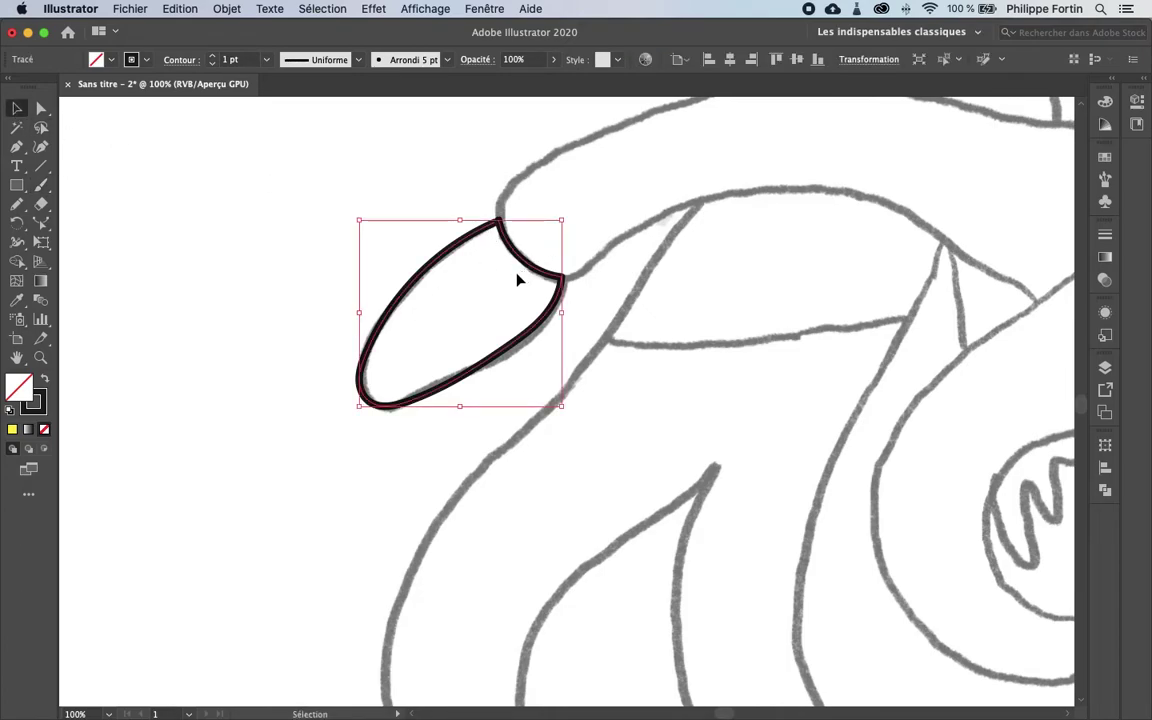
key(Delete)
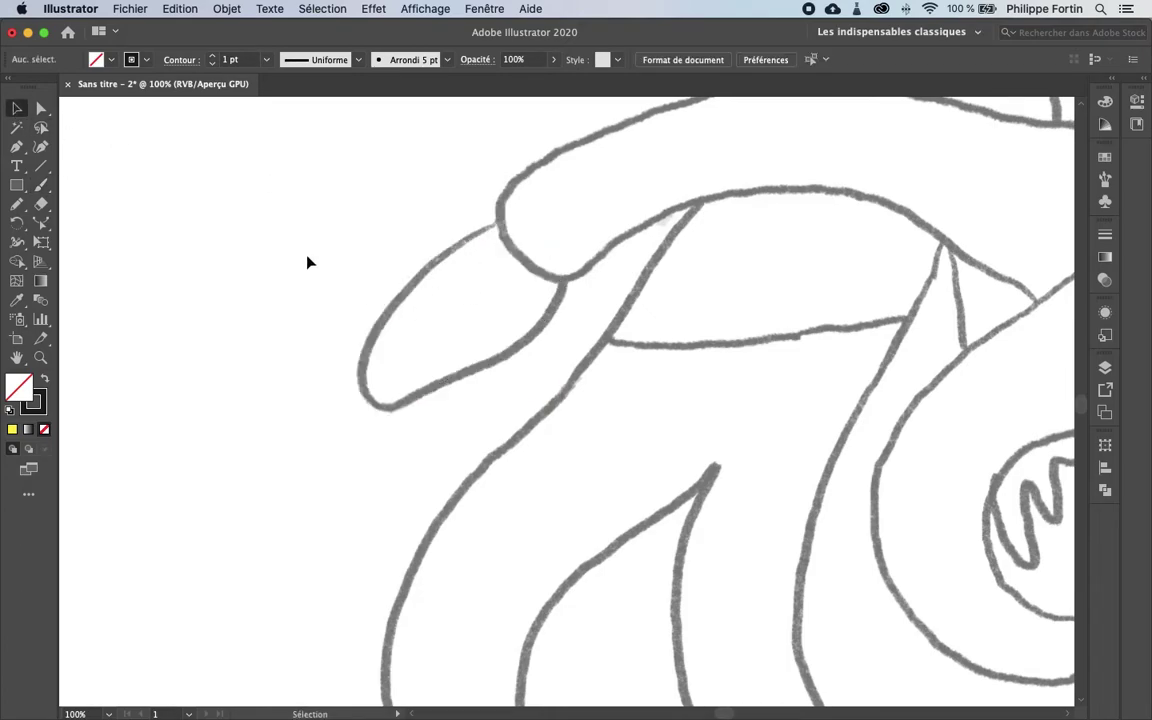
Set the fill to yellow FFED00, trace the leftmost shoe with the Paintbrush and delete the traced outline.
click(41, 187)
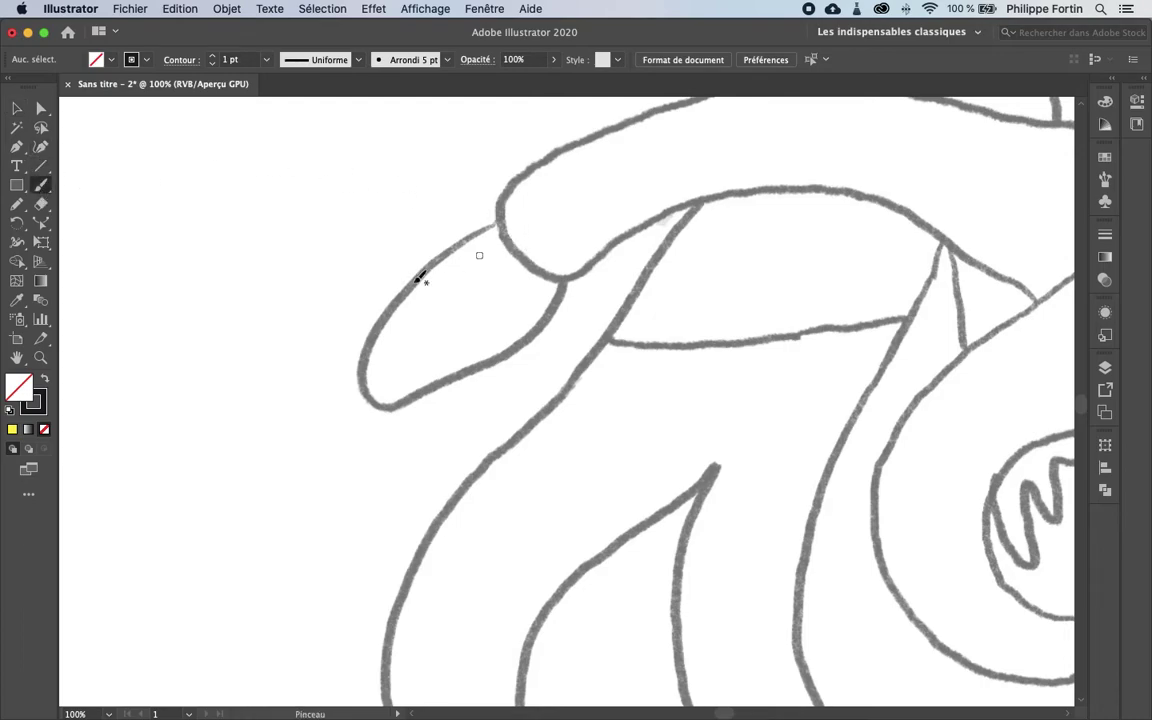
click(19, 388)
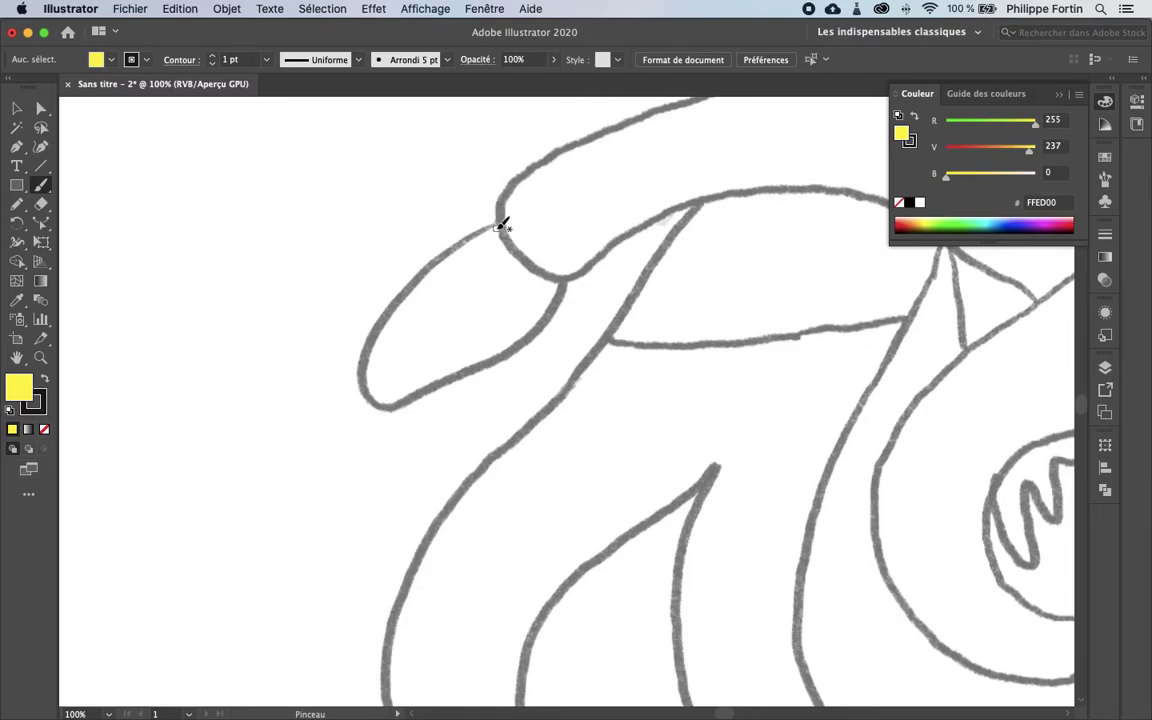
mouse_move(495, 223)
mouse_down()
mouse_move(390, 308)
mouse_move(364, 353)
mouse_move(375, 401)
mouse_move(517, 334)
mouse_move(566, 294)
mouse_move(450, 195)
mouse_up()
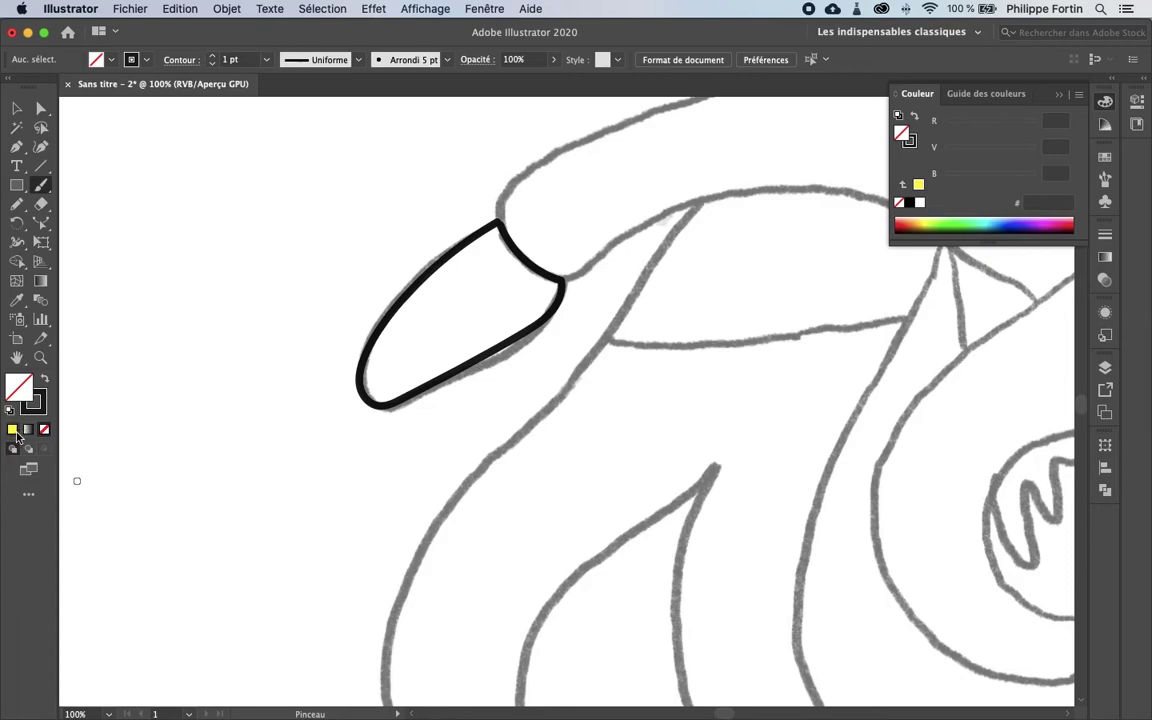
click(13, 108)
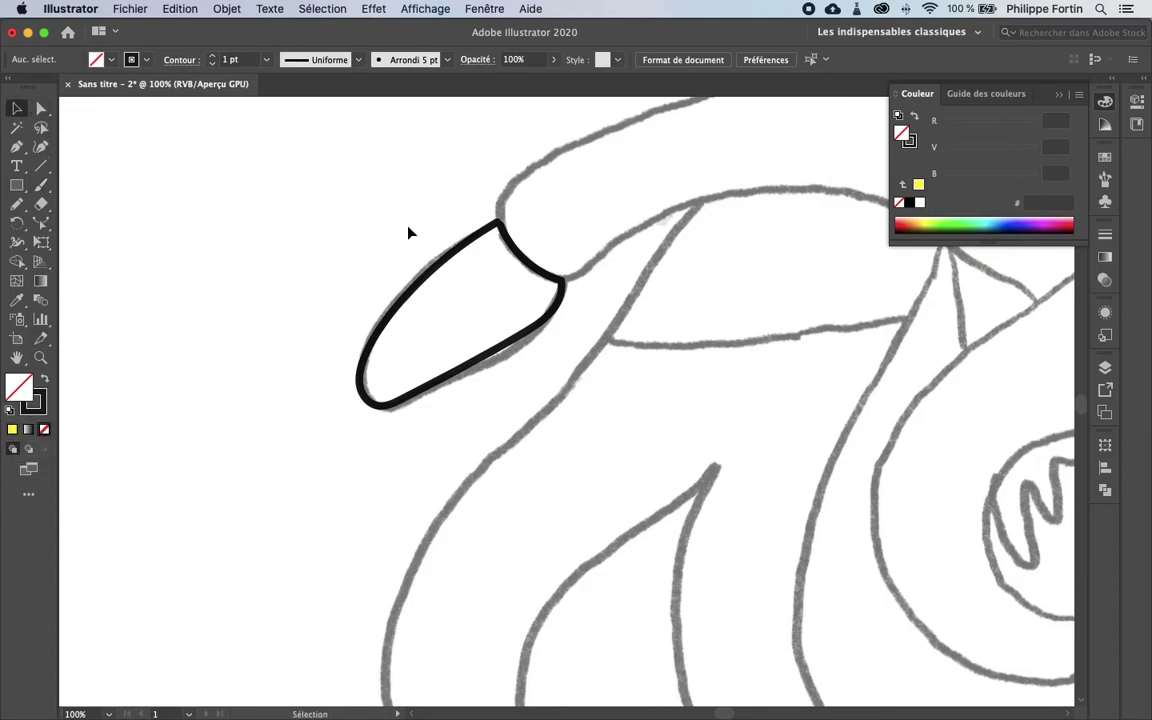
click(460, 260)
key(Delete)
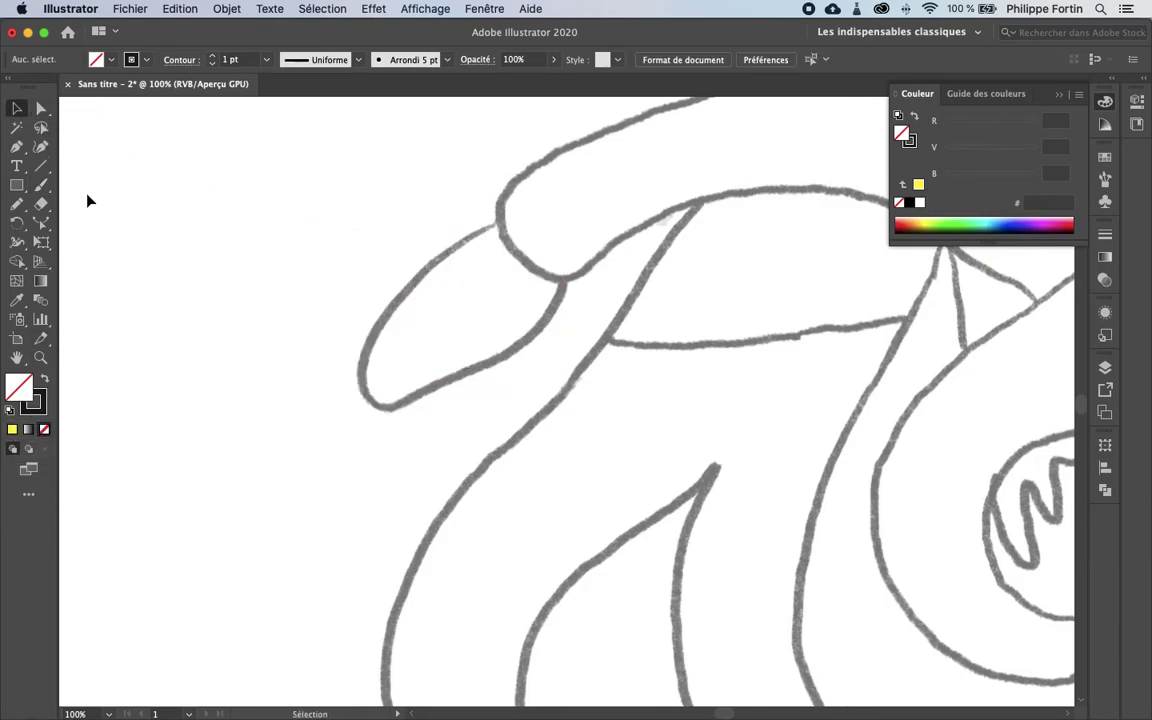
Turn on Remplir les nouveaux contours for the Paintbrush, set the fill to yellow FFED00, trace the leftmost shoe and undo it.
click(41, 186)
double_click(41, 186)
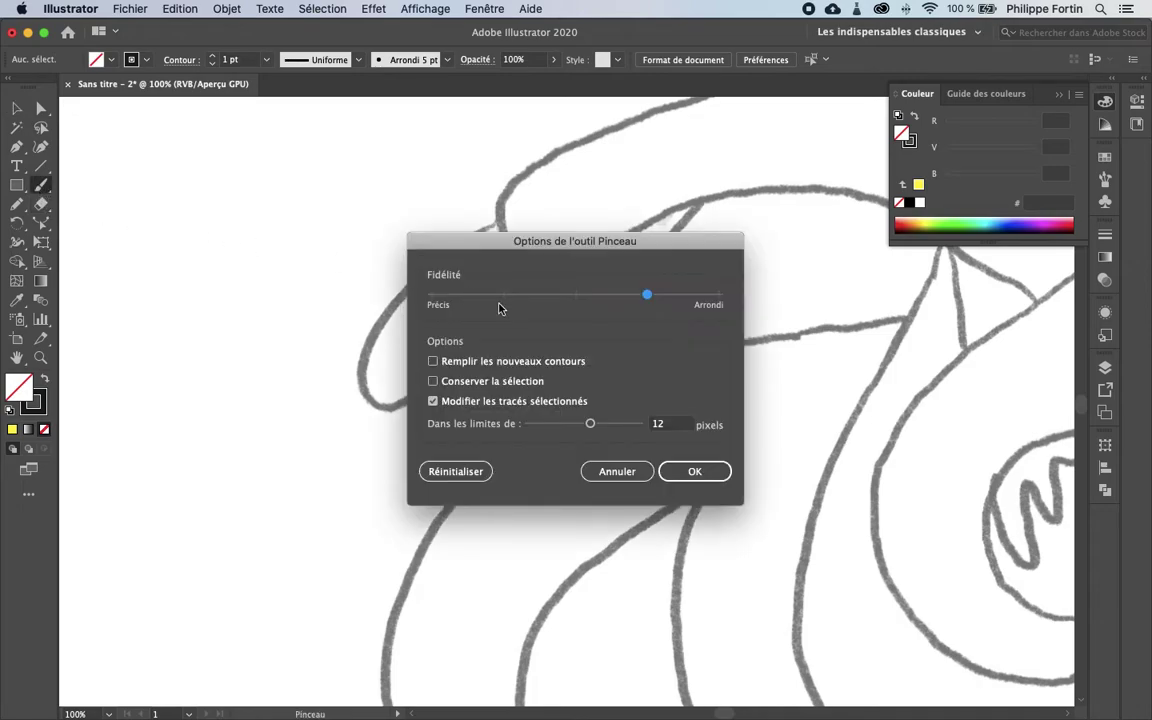
click(482, 366)
click(699, 474)
click(12, 429)
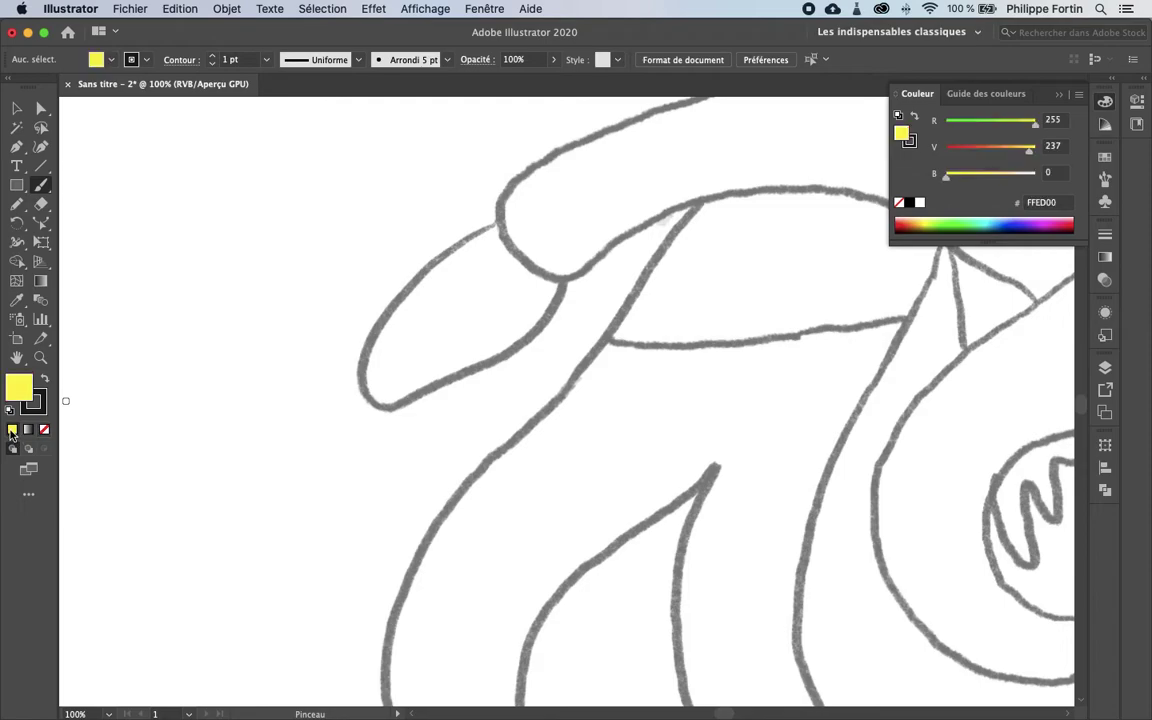
mouse_move(499, 223)
mouse_down()
mouse_move(439, 255)
mouse_move(391, 312)
mouse_move(362, 365)
mouse_move(367, 396)
mouse_move(395, 400)
mouse_move(523, 330)
mouse_move(554, 298)
mouse_move(560, 277)
mouse_move(502, 222)
mouse_up()
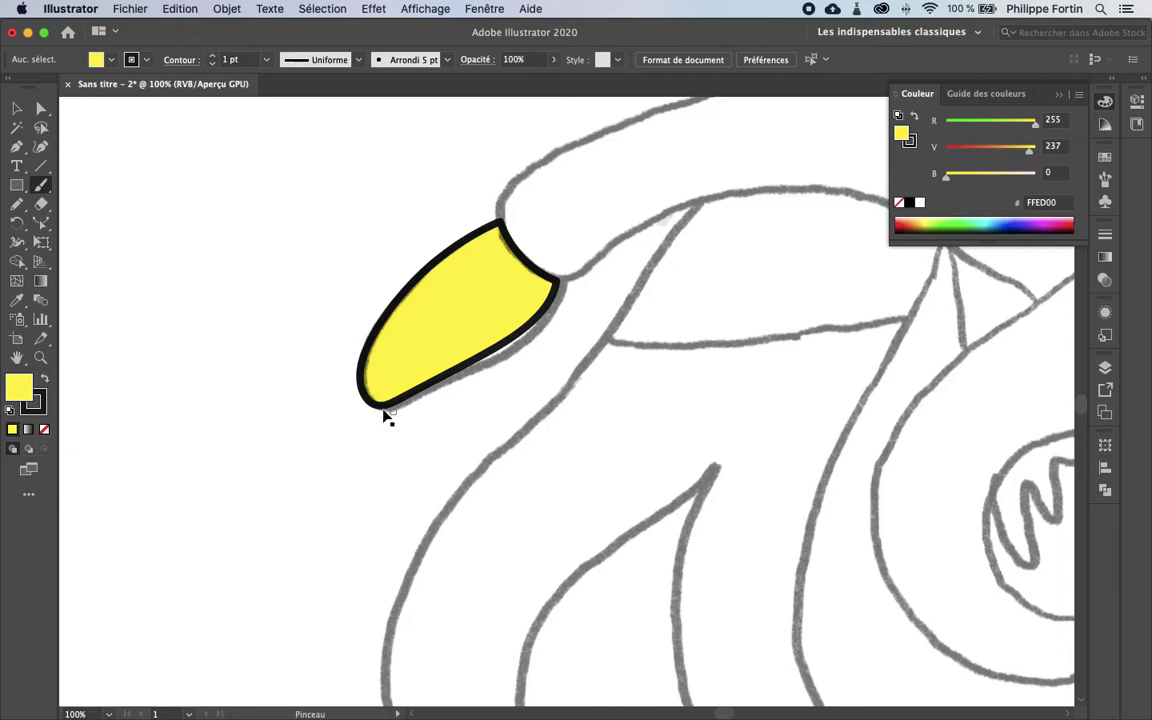
key(super+z)
Set the stroke to none with the yellow fill kept and trace the leftmost shoe as a closed shape.
click(38, 406)
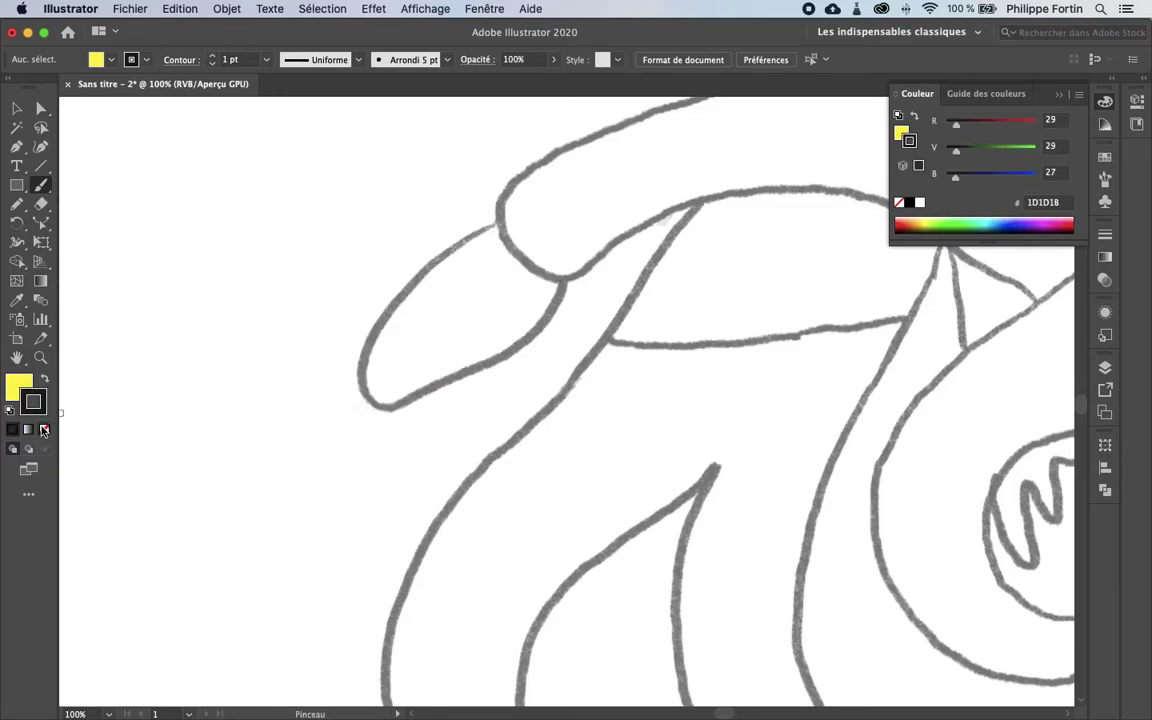
click(44, 429)
click(18, 386)
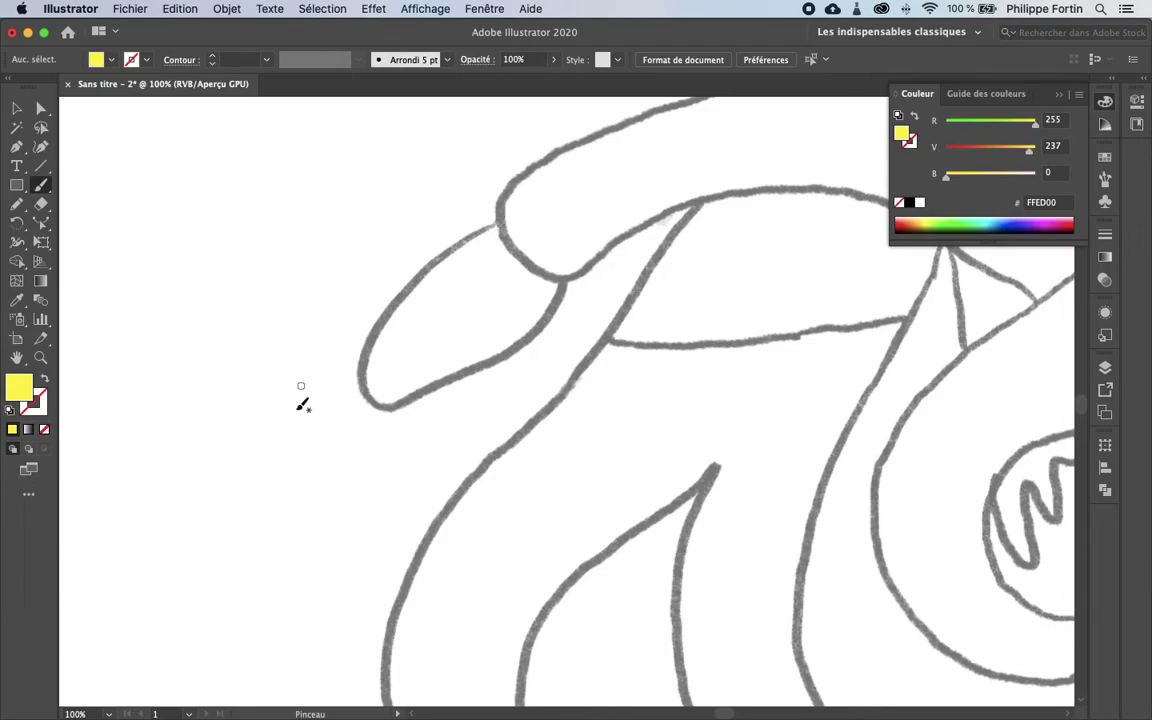
drag(501, 222, 406, 292)
mouse_move(377, 333)
mouse_down()
mouse_move(364, 369)
mouse_move(383, 405)
mouse_move(521, 337)
mouse_move(566, 280)
mouse_move(500, 221)
mouse_up()
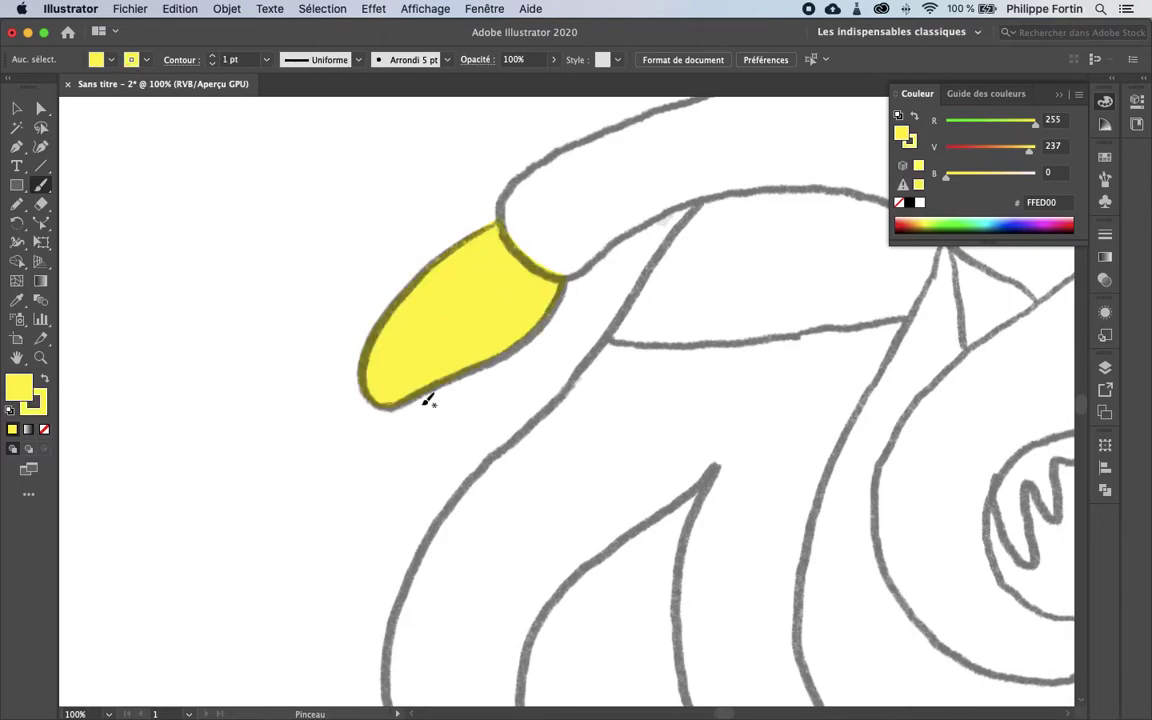
Hide and show the esquisse layer to examine the yellow shoe shape without the sketch.
click(1105, 367)
click(843, 386)
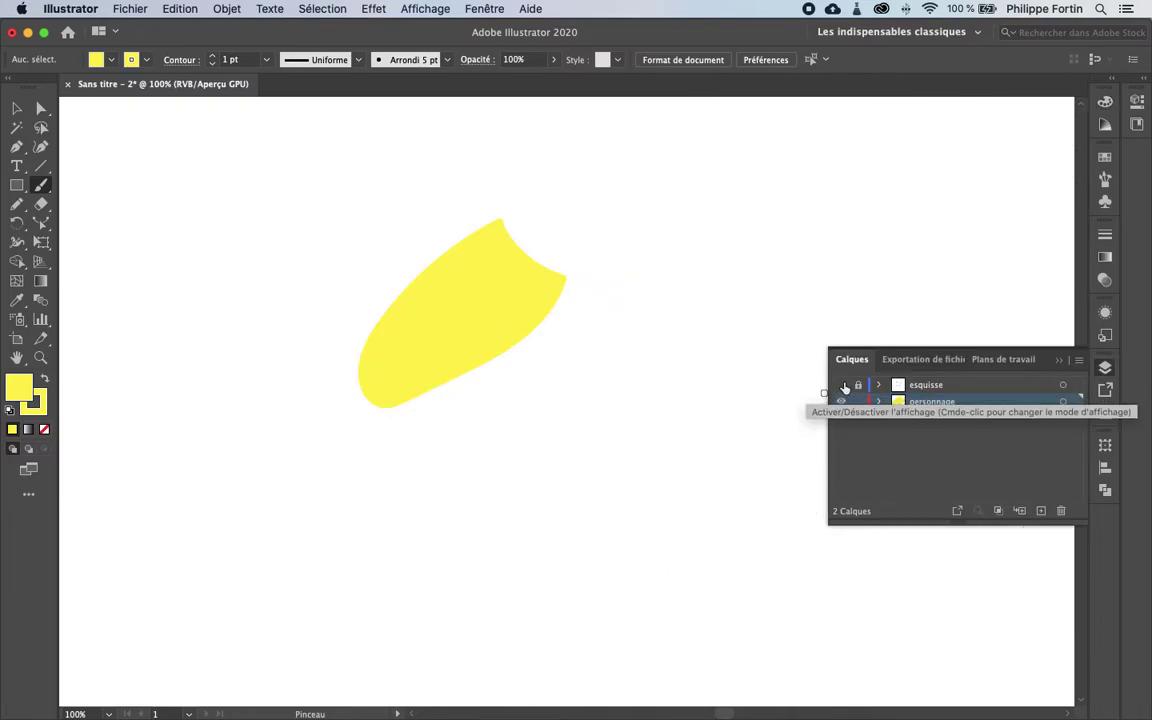
click(843, 386)
click(843, 386)
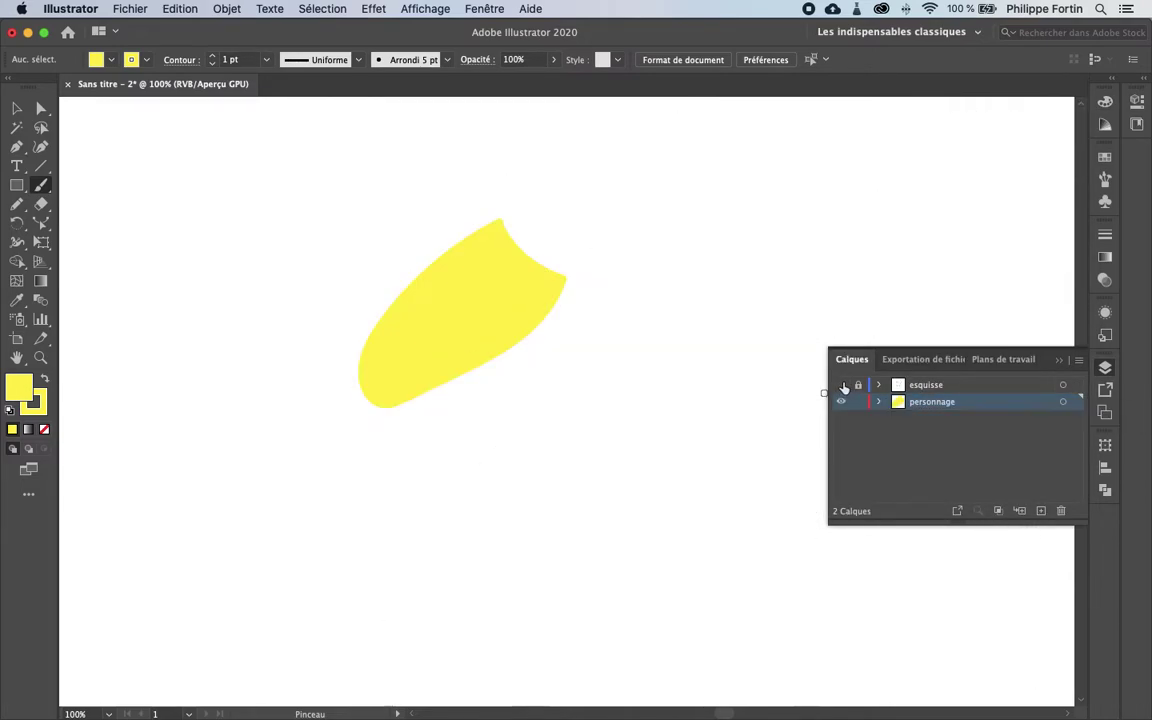
click(842, 386)
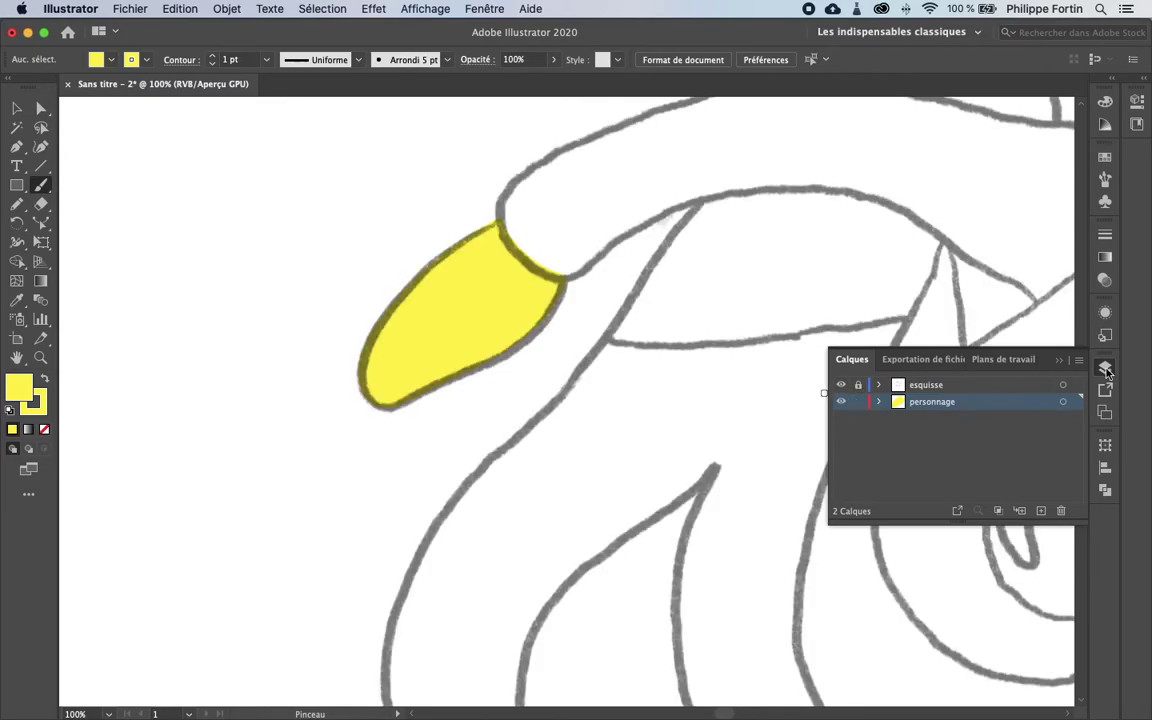
click(1105, 369)
Display the artwork in outline mode and examine the shoe path's upper corner up close.
click(19, 110)
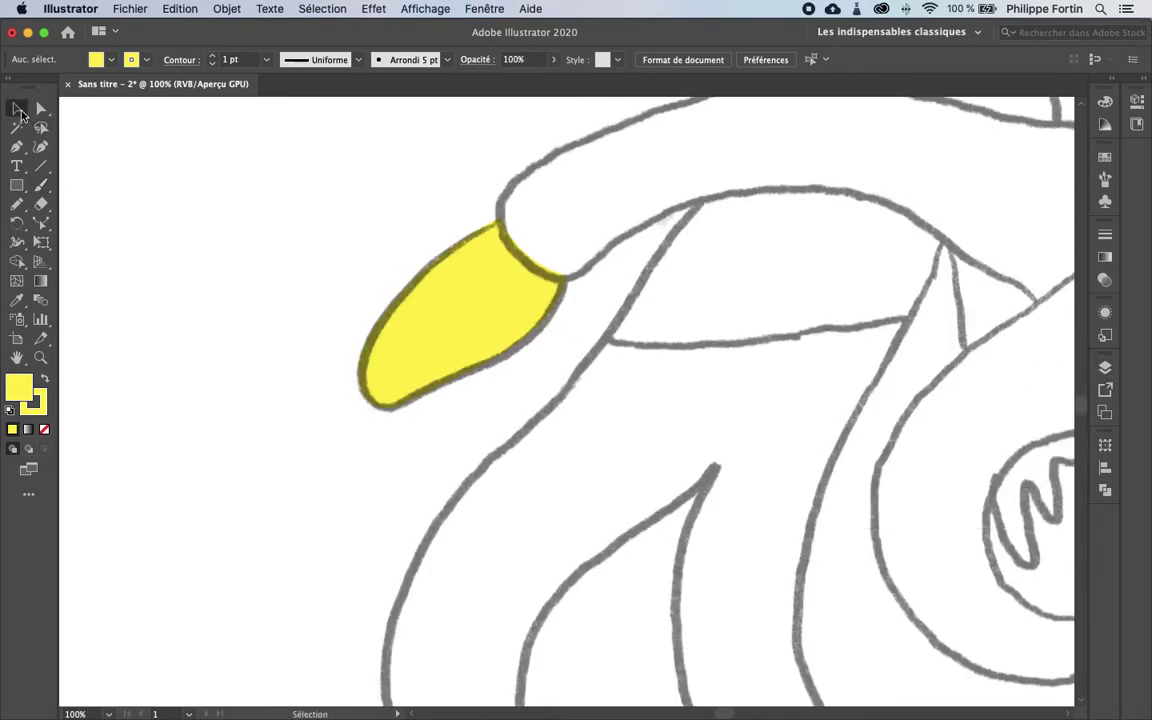
key(super+y)
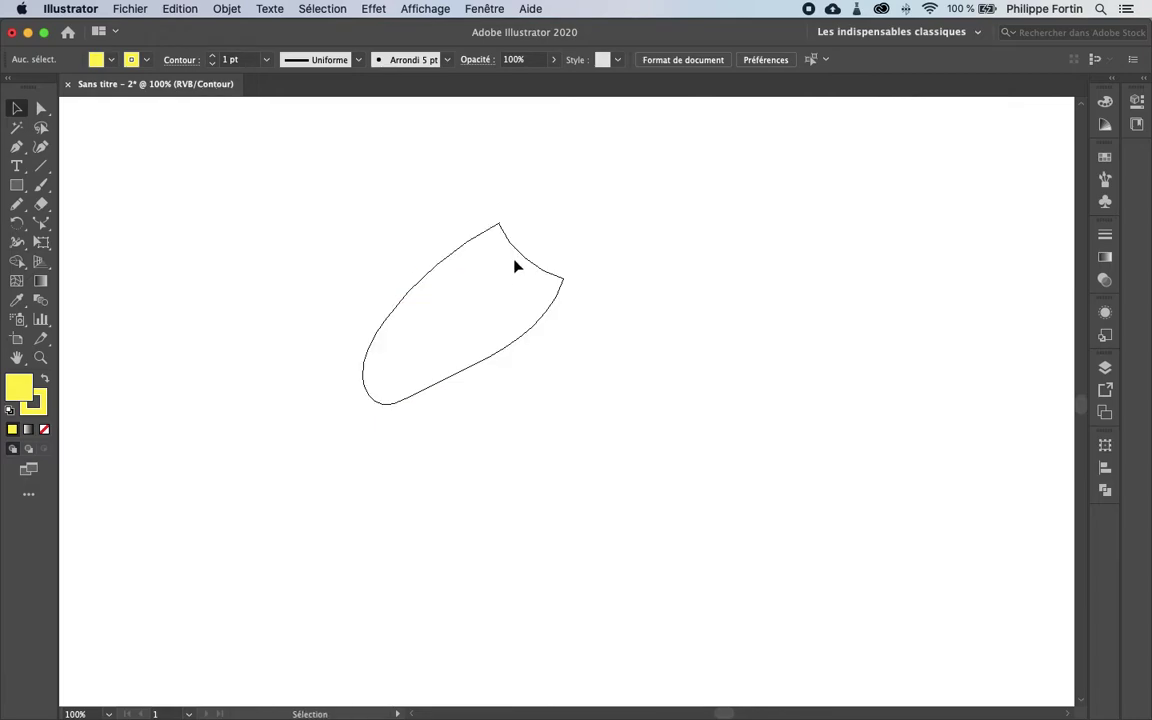
key(super+equal)
key(super+equal)
key(super+equal)
drag(411, 211, 557, 410)
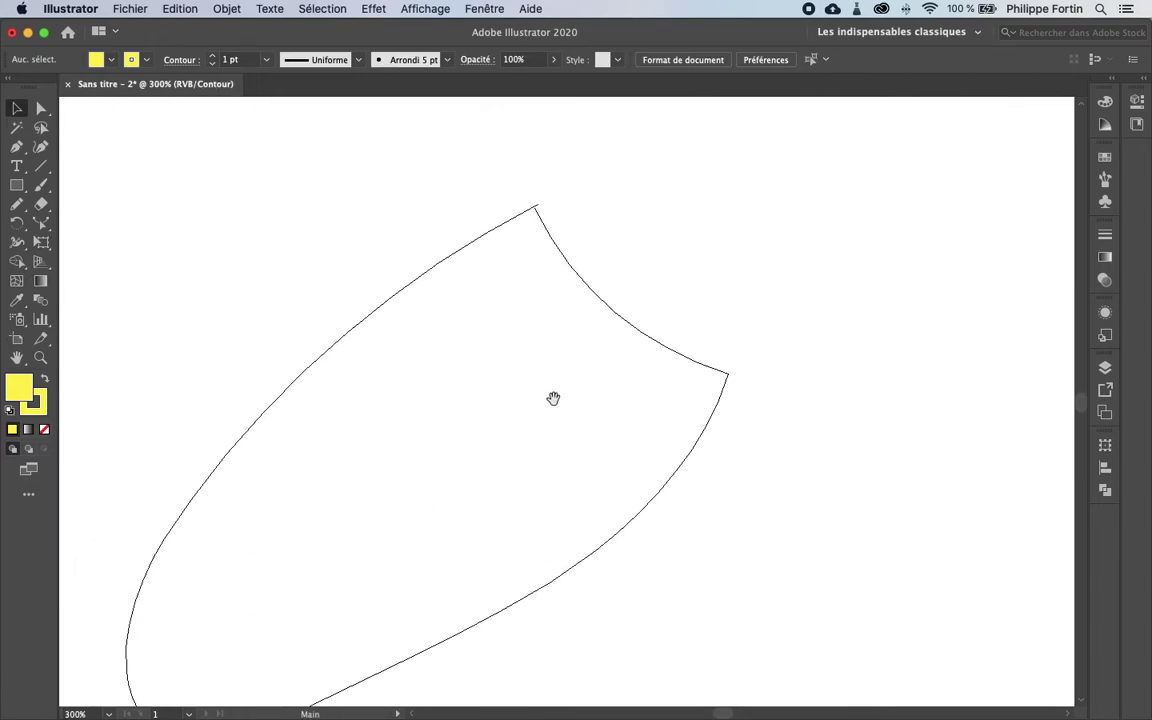
scroll(548, 220, up, 3)
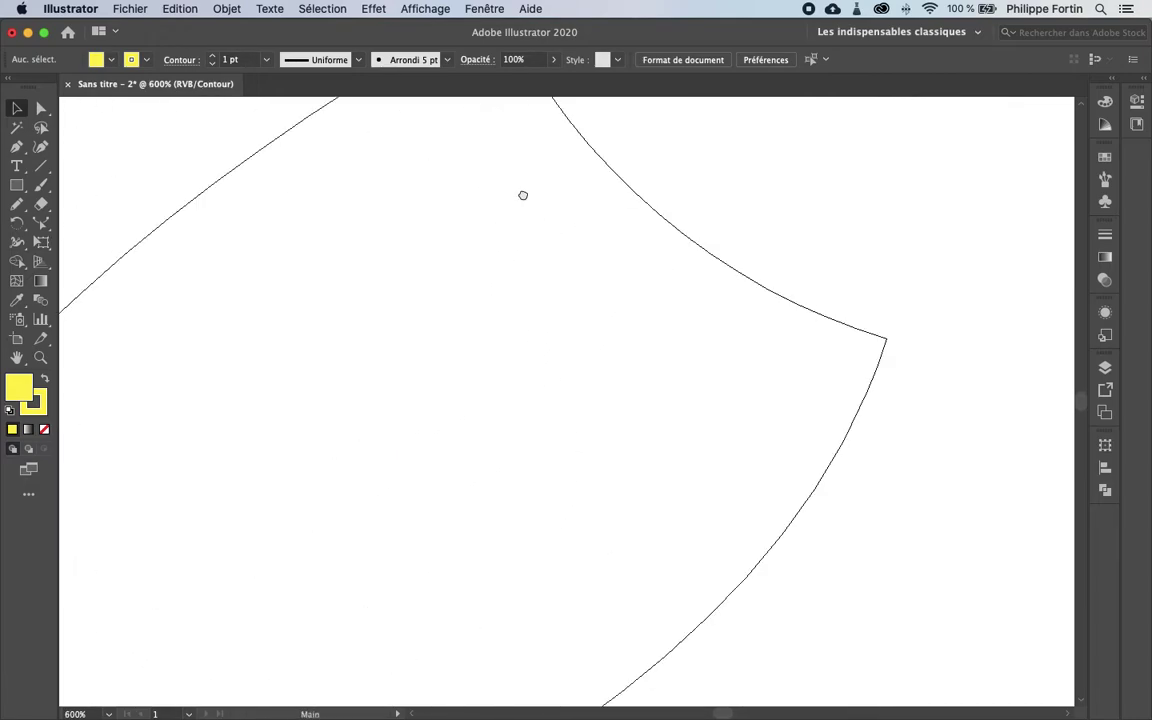
scroll(506, 228, down, 5)
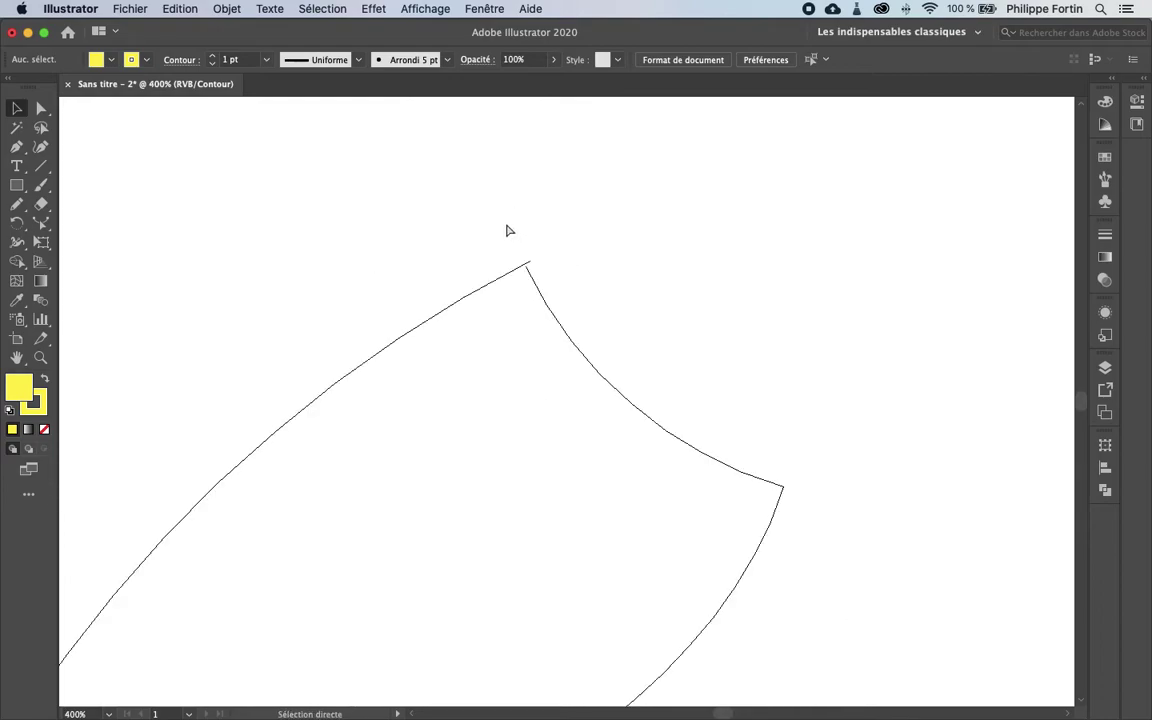
drag(553, 404, 503, 330)
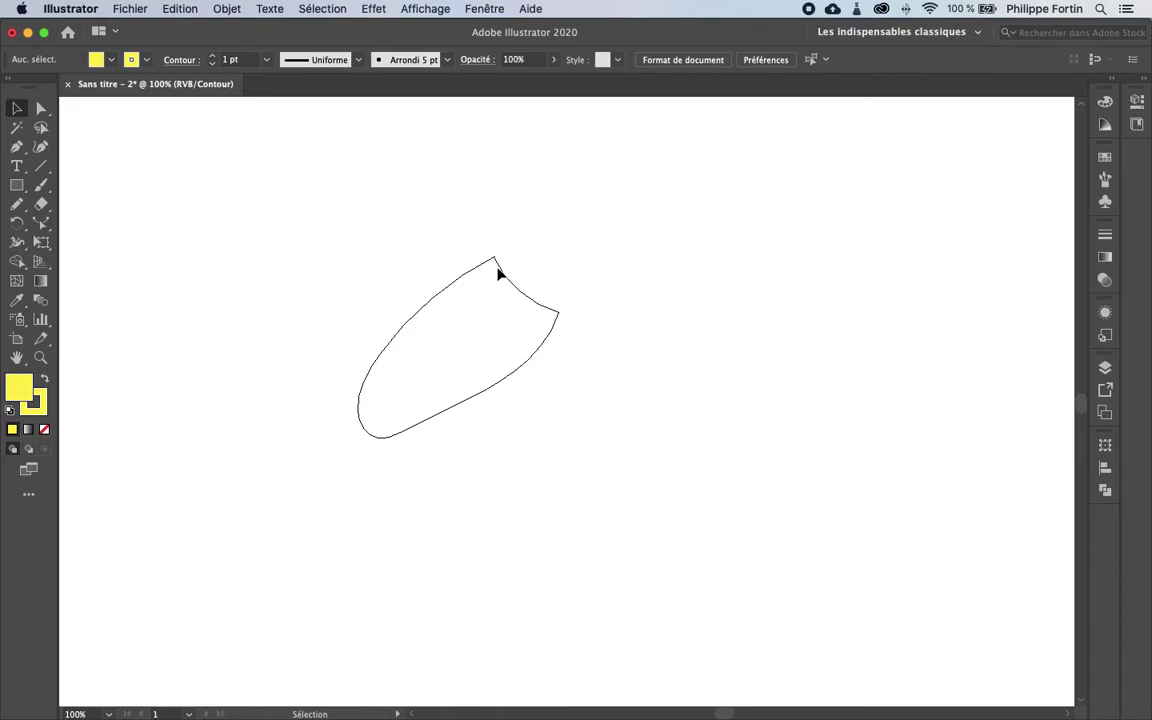
Delete the yellow shoe shape and return to the preview display.
click(505, 282)
click(505, 284)
click(507, 297)
key(super+y)
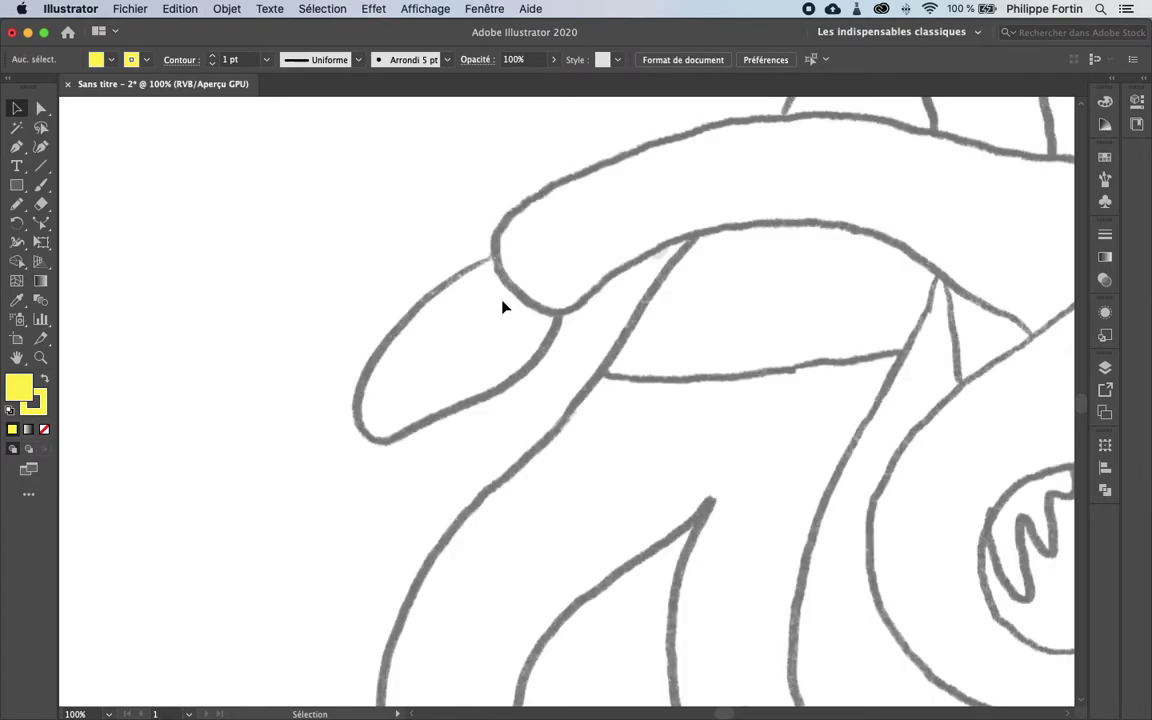
Set the Paintbrush to a yellow fill with no stroke, trace the leftmost shoe at 200% zoom and undo the trace.
scroll(397, 303, up, 3)
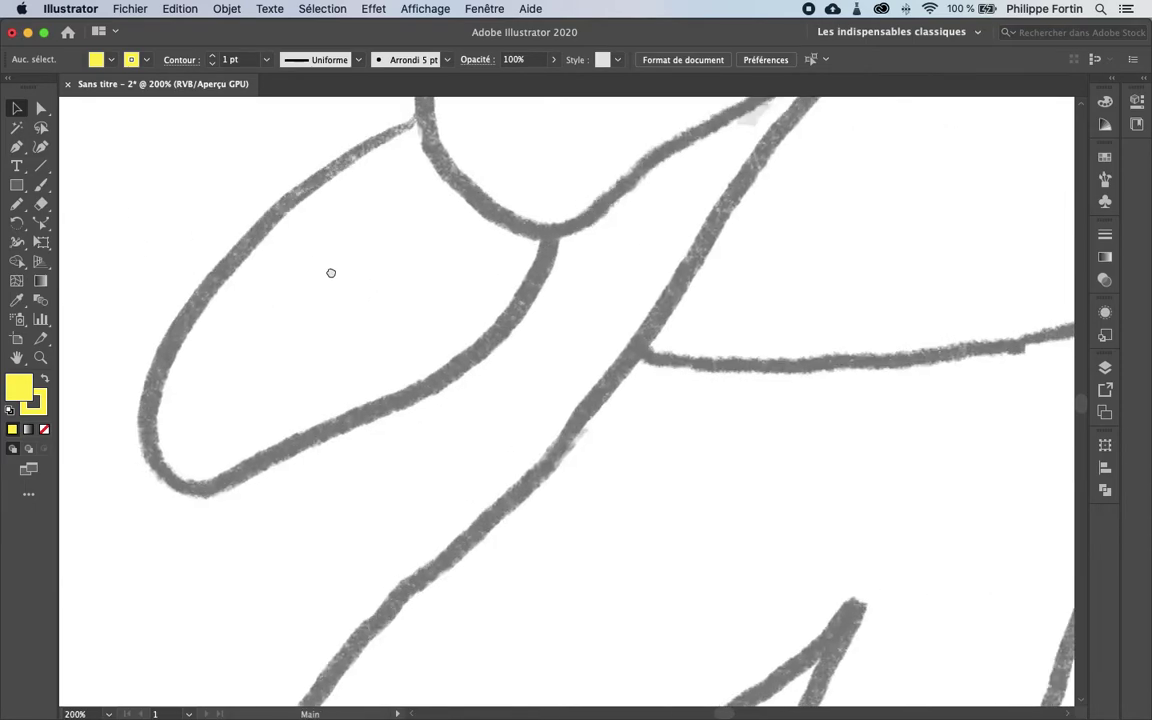
click(43, 186)
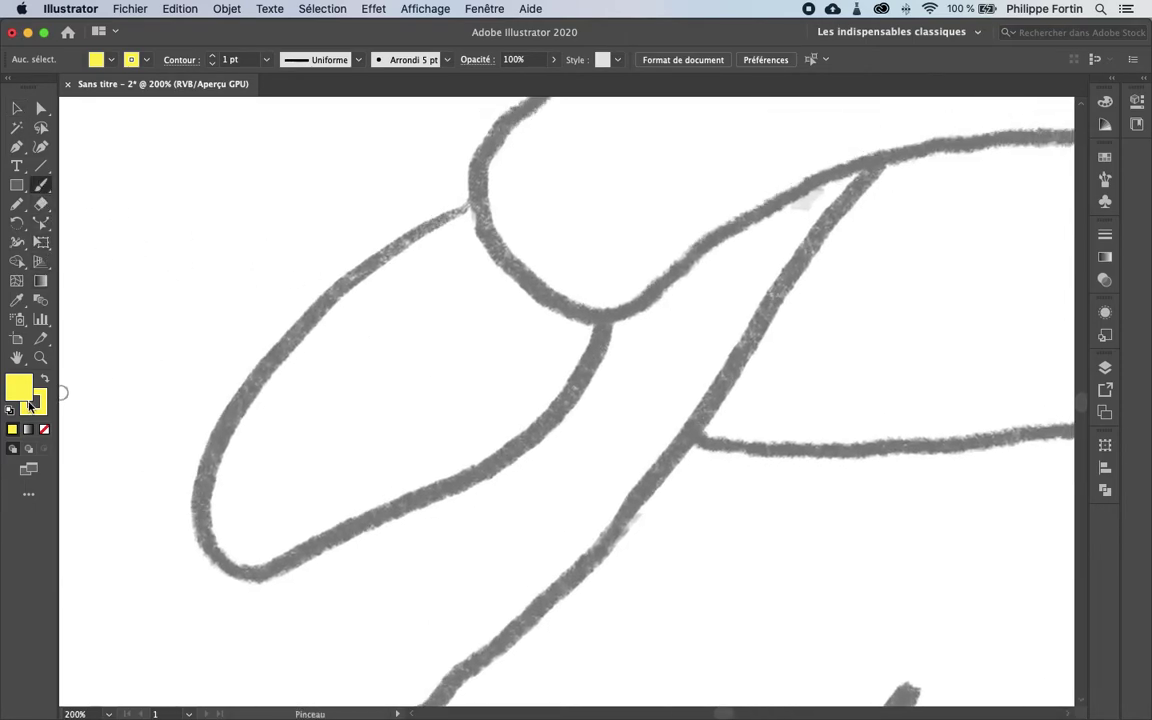
click(45, 429)
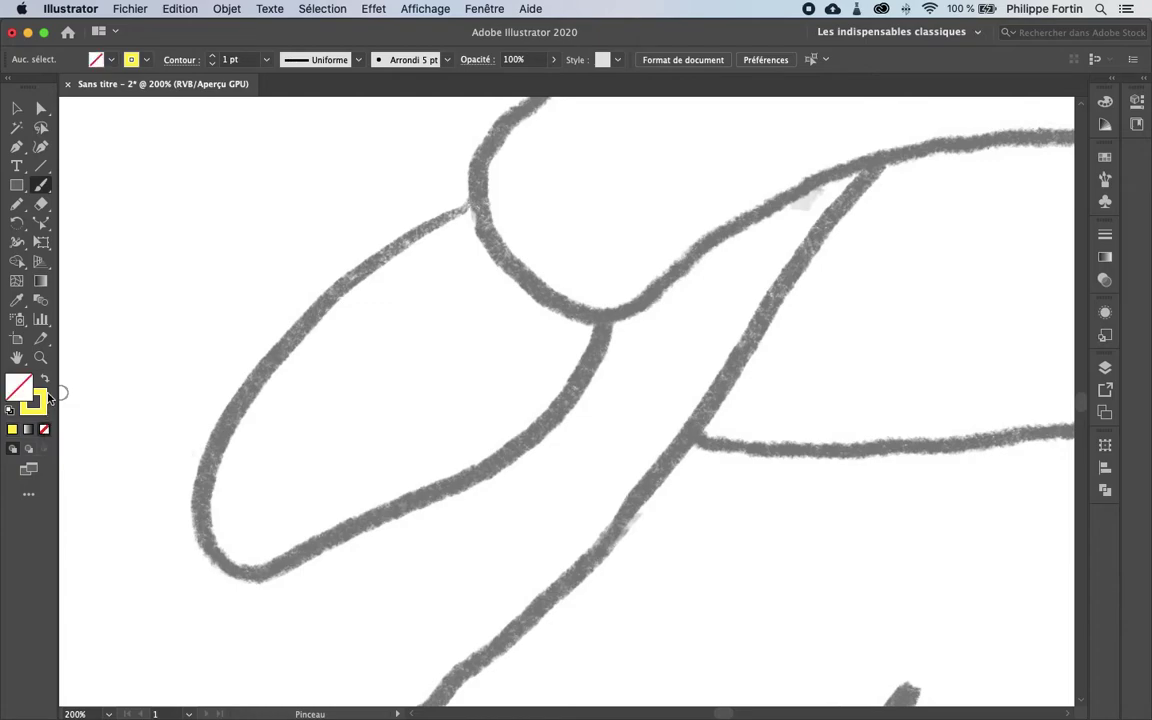
key(shift+x)
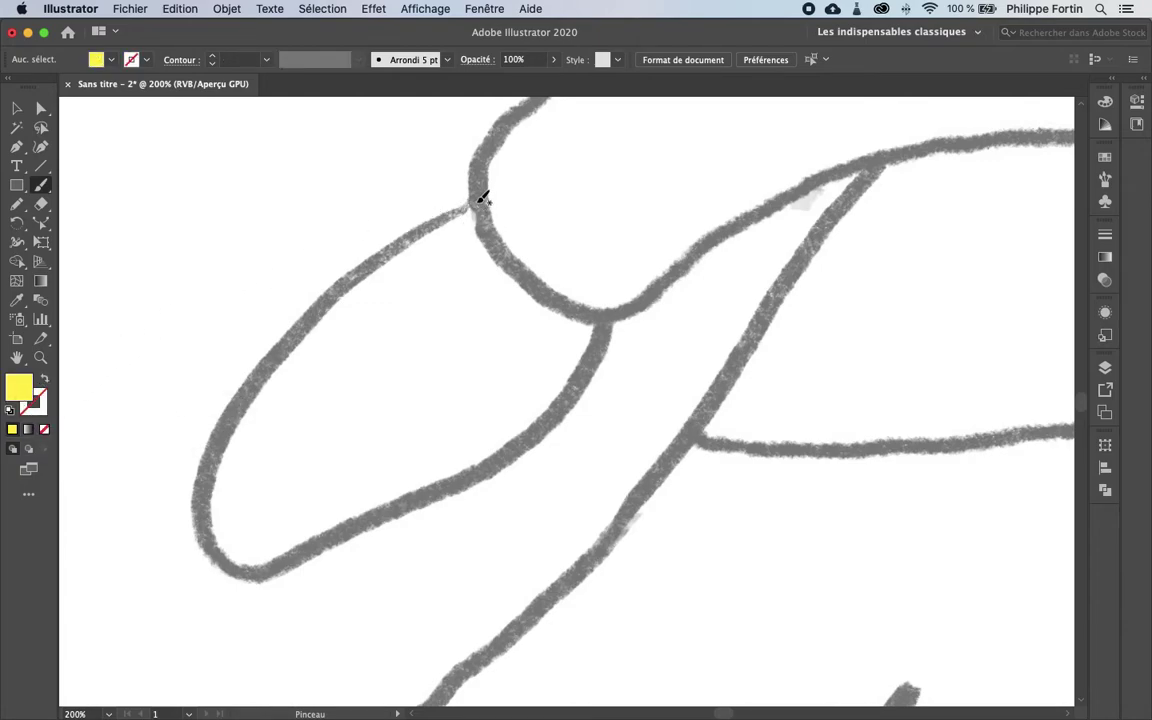
mouse_move(478, 197)
mouse_down()
mouse_move(394, 253)
mouse_move(263, 382)
mouse_move(213, 481)
mouse_move(212, 518)
mouse_move(234, 547)
mouse_move(266, 554)
mouse_move(318, 535)
mouse_move(531, 416)
mouse_move(588, 357)
mouse_move(597, 322)
mouse_move(523, 284)
mouse_move(485, 200)
mouse_up()
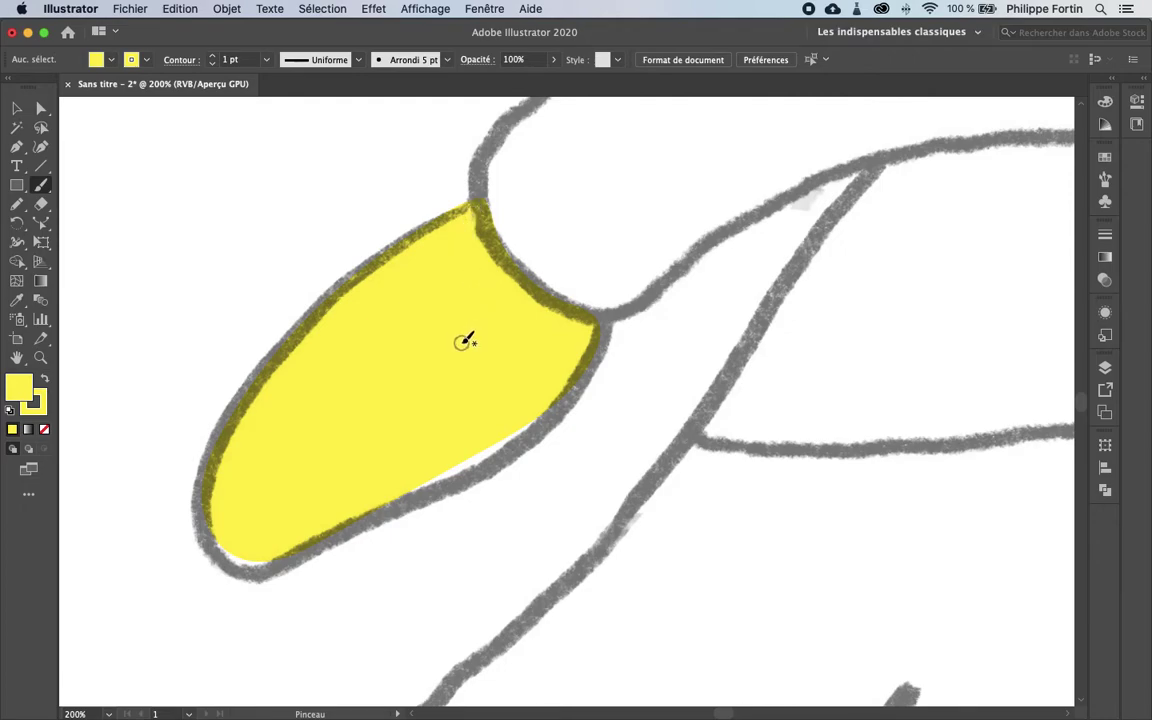
key(super+z)
Paint a smaller closed rounded shape over the upper part of the leftmost shoe and check its path in outline mode.
mouse_move(470, 202)
mouse_down()
mouse_move(338, 310)
mouse_move(343, 369)
mouse_move(443, 369)
mouse_move(514, 331)
mouse_move(534, 297)
mouse_move(515, 224)
mouse_up()
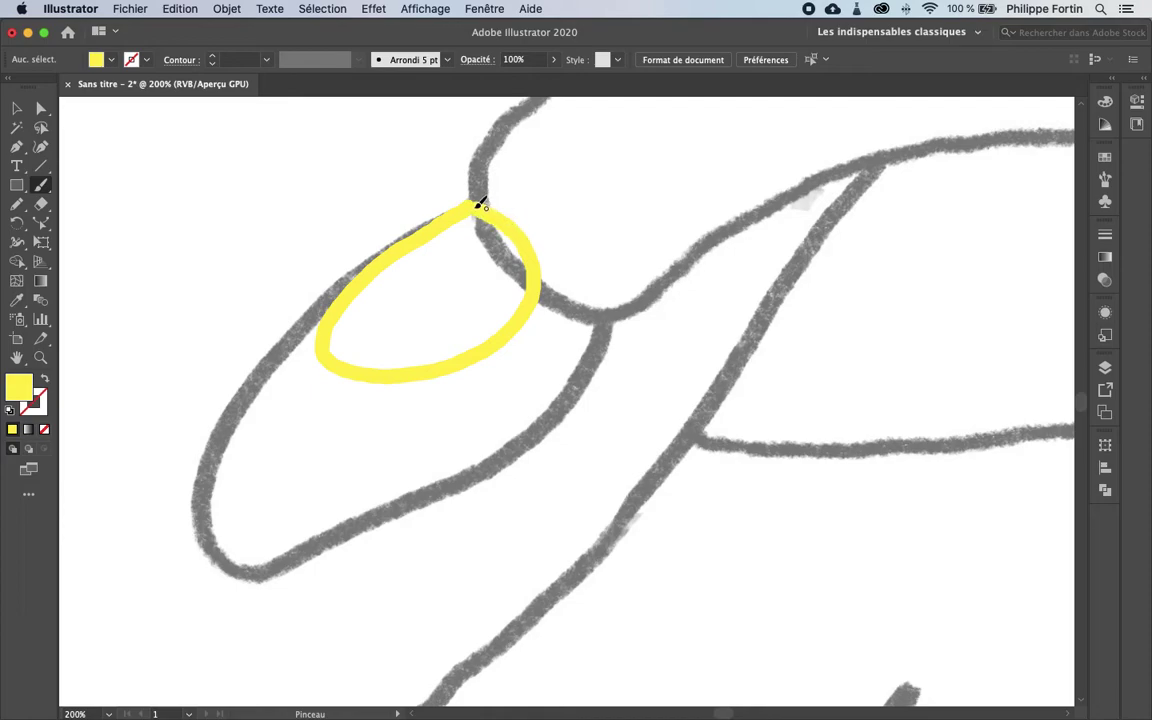
drag(482, 203, 481, 204)
key(super+y)
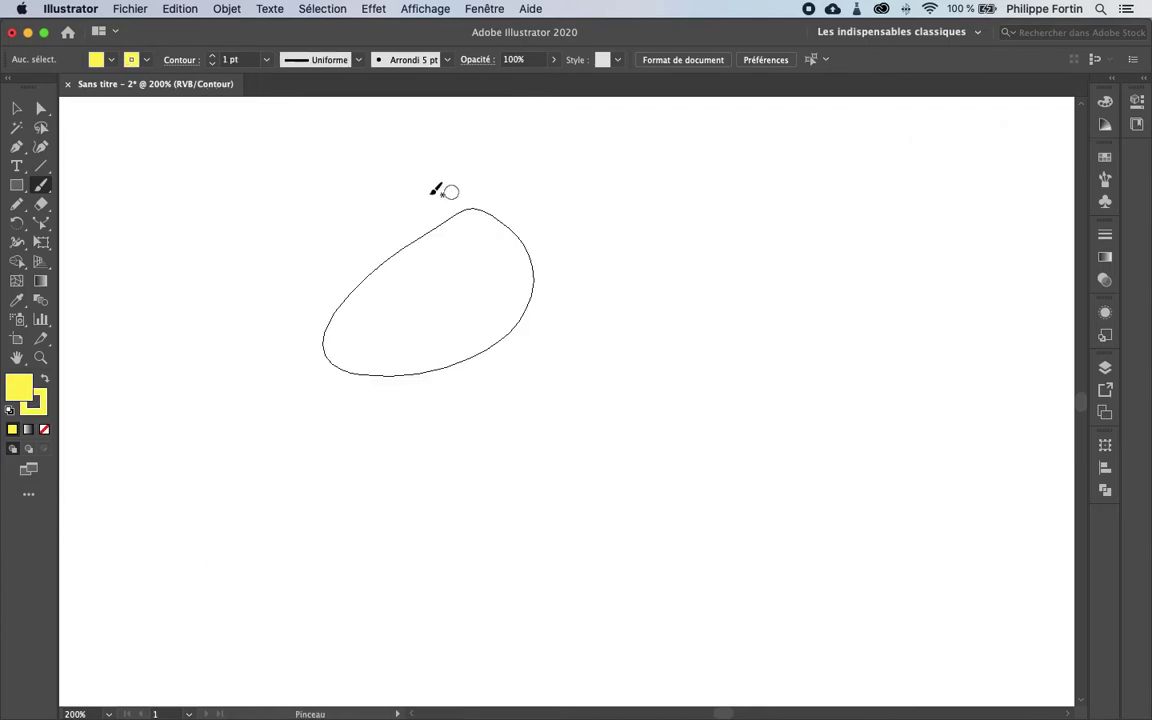
key(super+y)
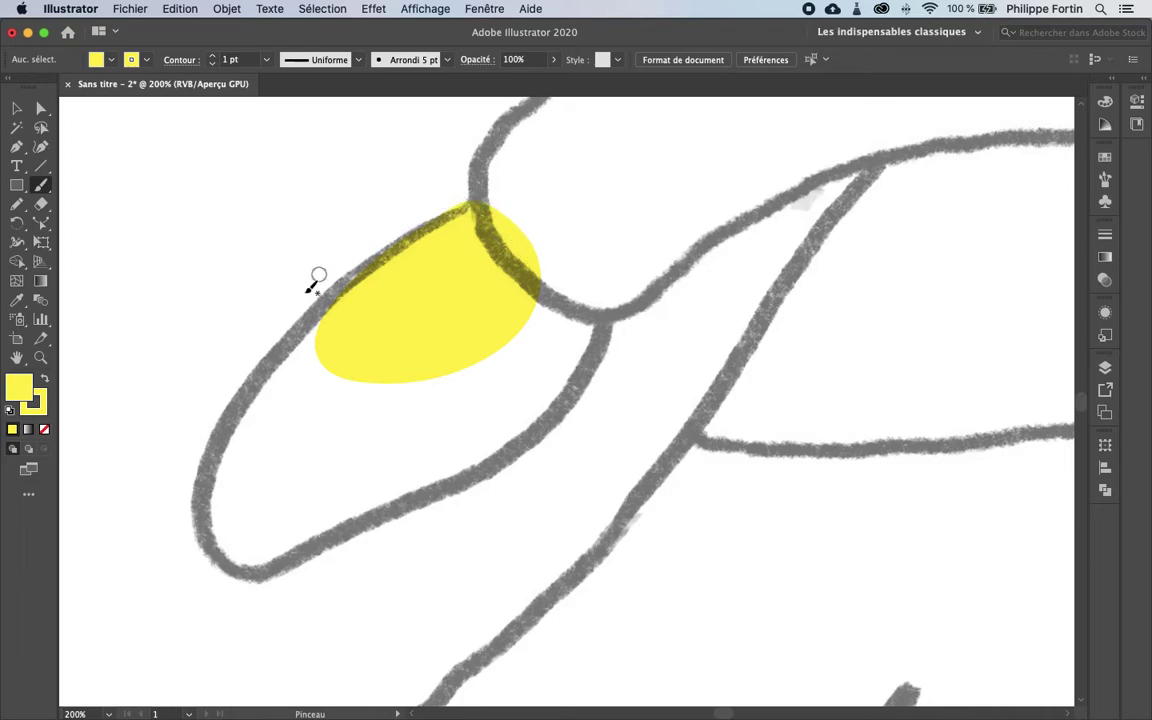
Select the yellow rounded shape on the leftmost shoe and remove its stroke.
click(17, 108)
click(408, 352)
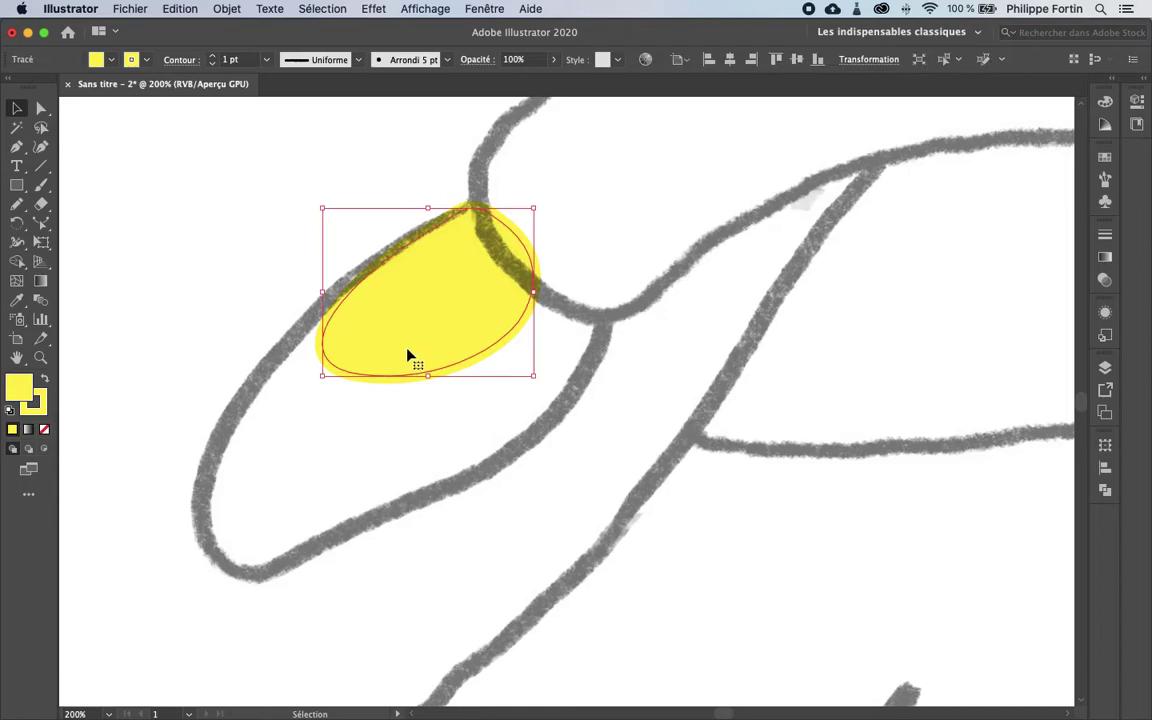
click(38, 402)
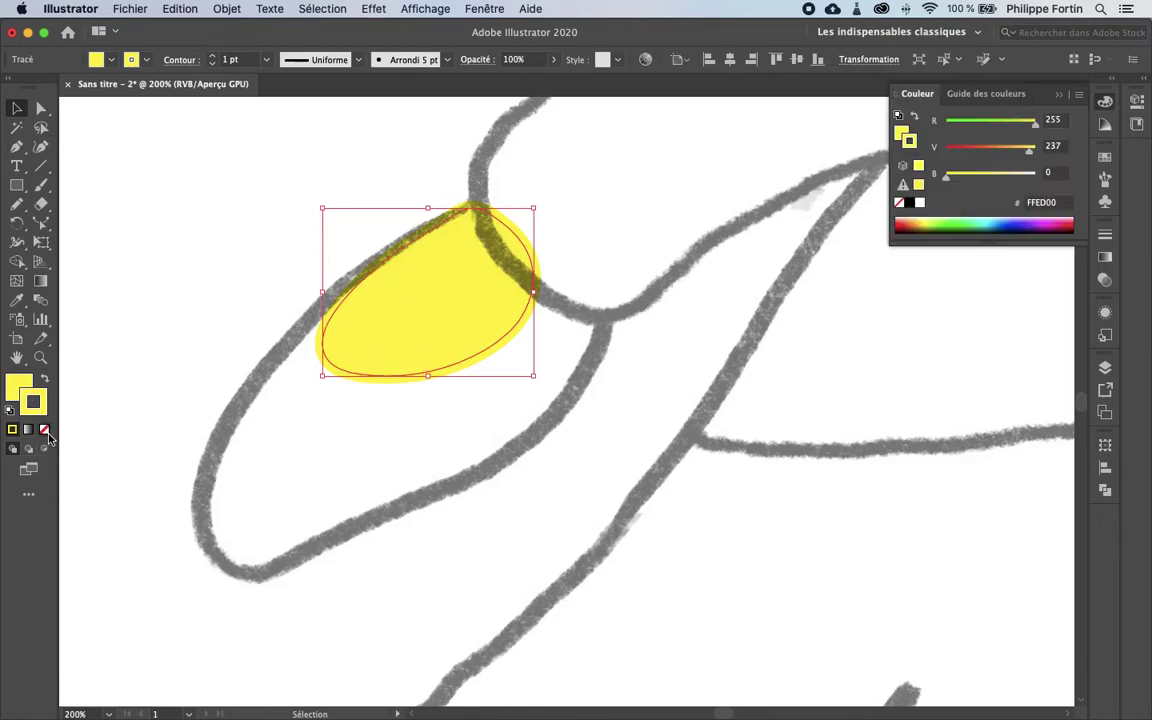
click(44, 429)
Move the yellow rounded shape around inside the leftmost shoe and delete it.
drag(435, 316, 311, 461)
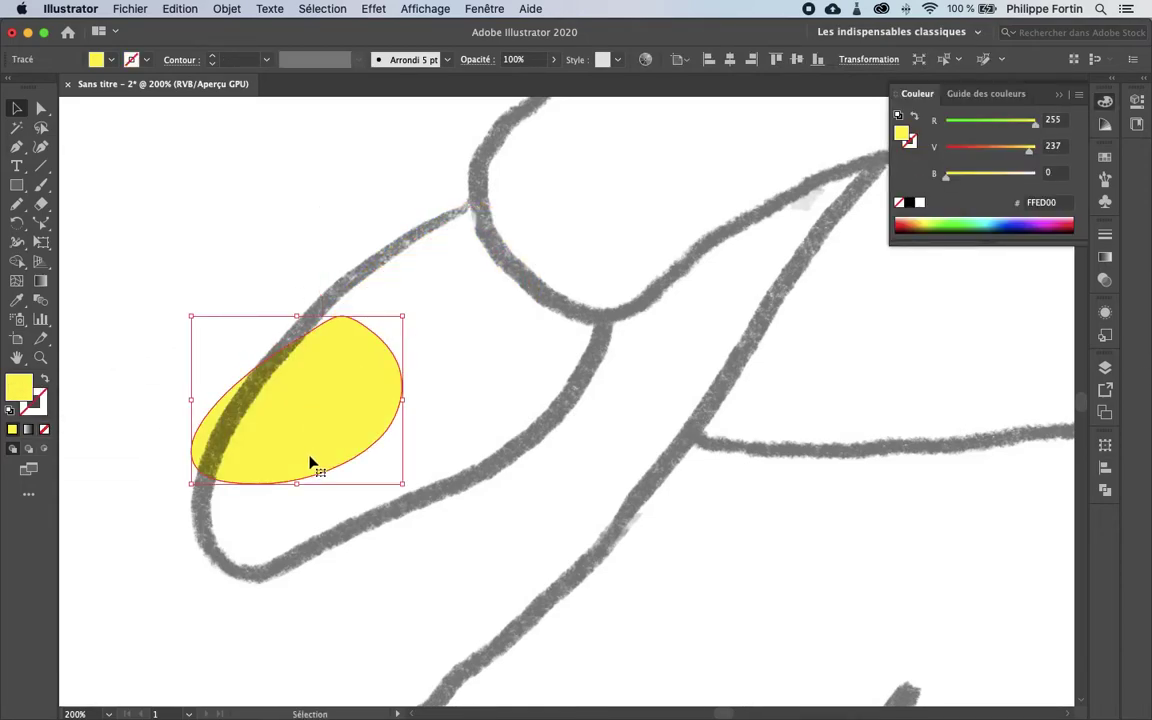
mouse_move(371, 388)
mouse_down()
mouse_move(422, 365)
mouse_move(417, 393)
mouse_up()
key(Delete)
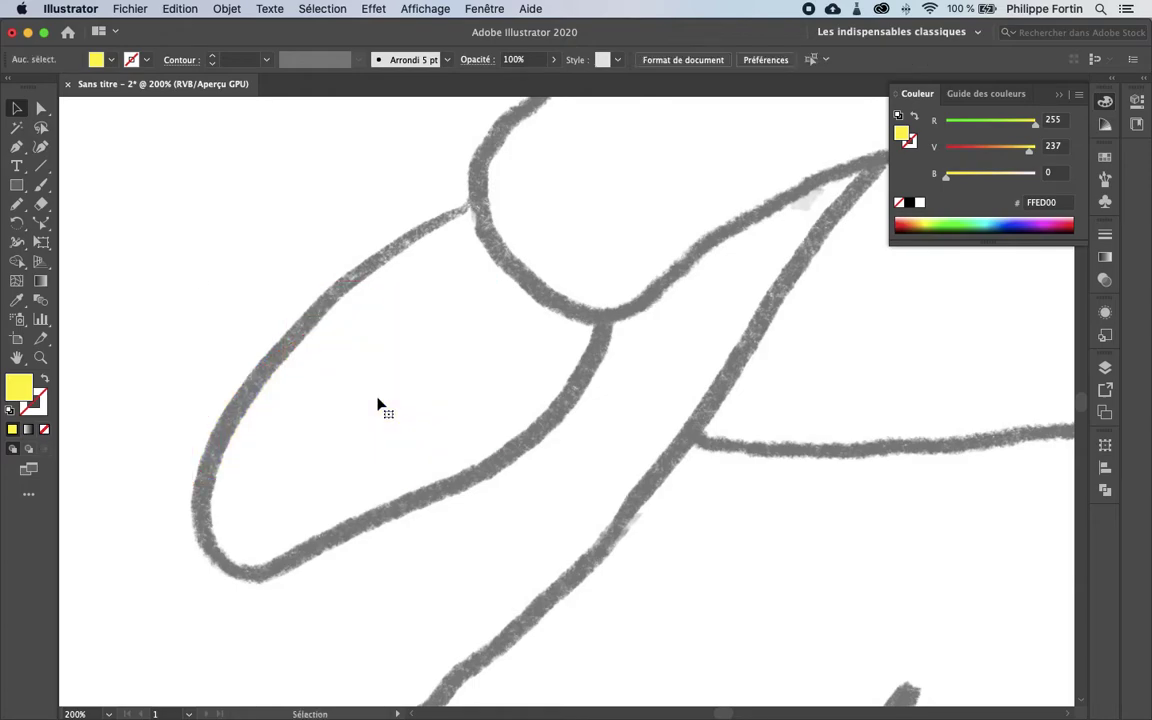
Set the Paintbrush to no fill with a black stroke.
scroll(378, 404, down, 5)
scroll(508, 330, right, 2)
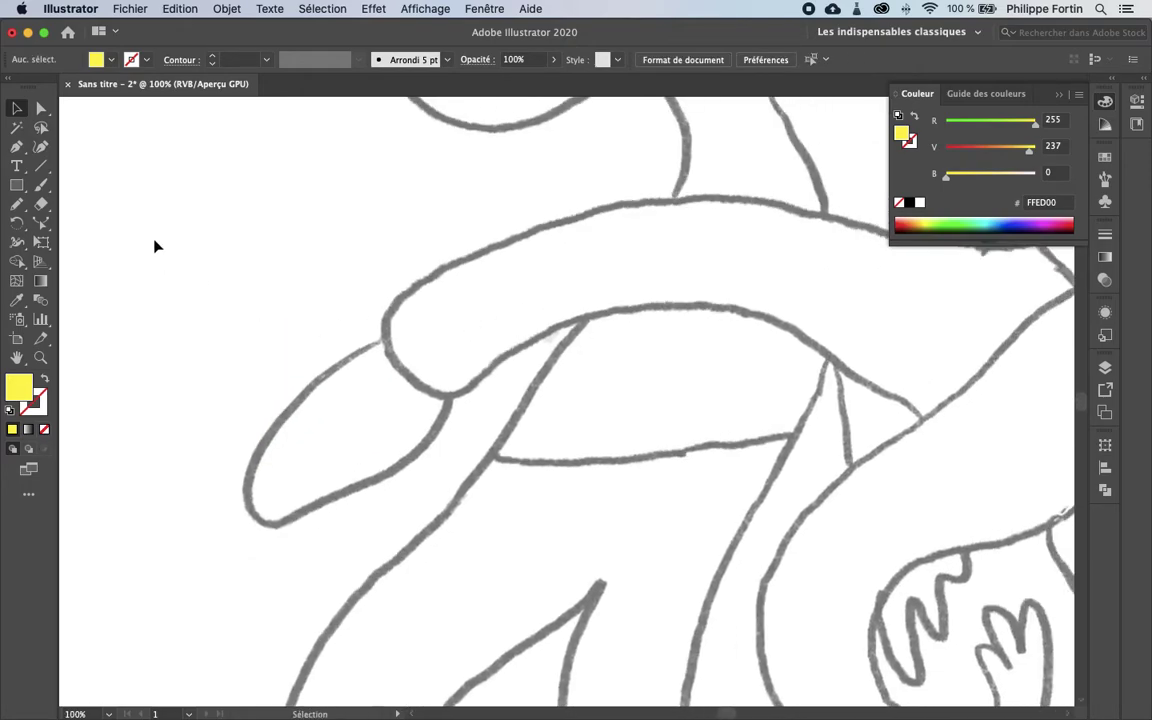
click(41, 185)
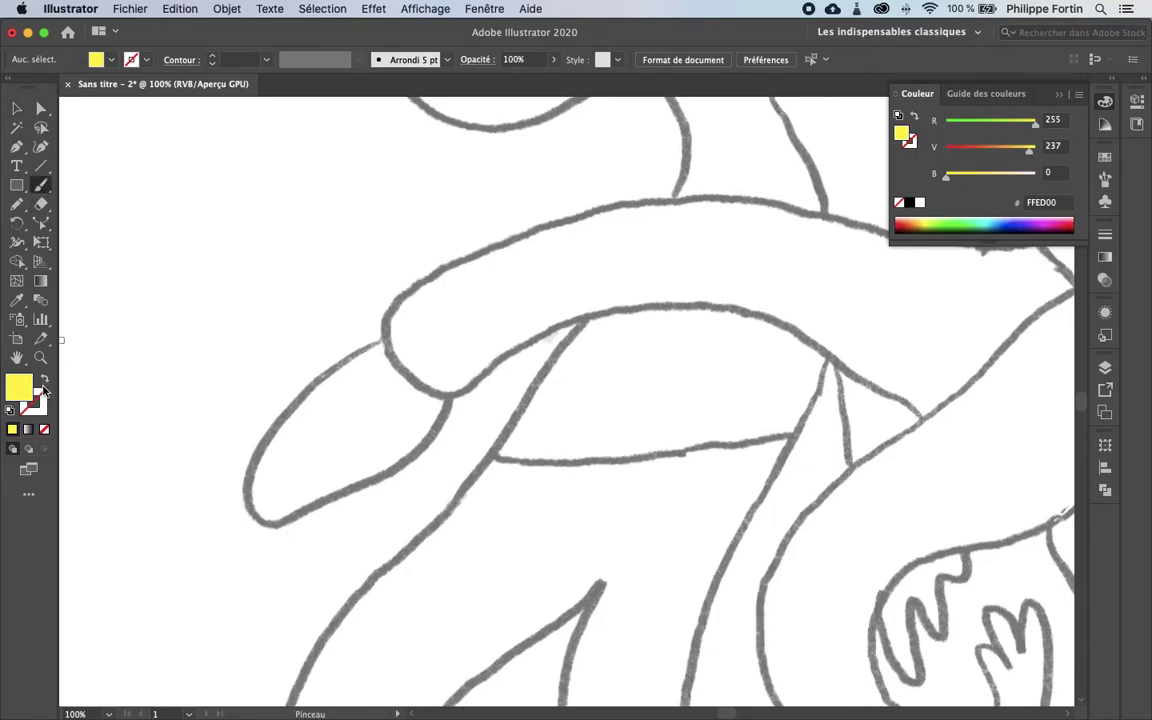
click(43, 380)
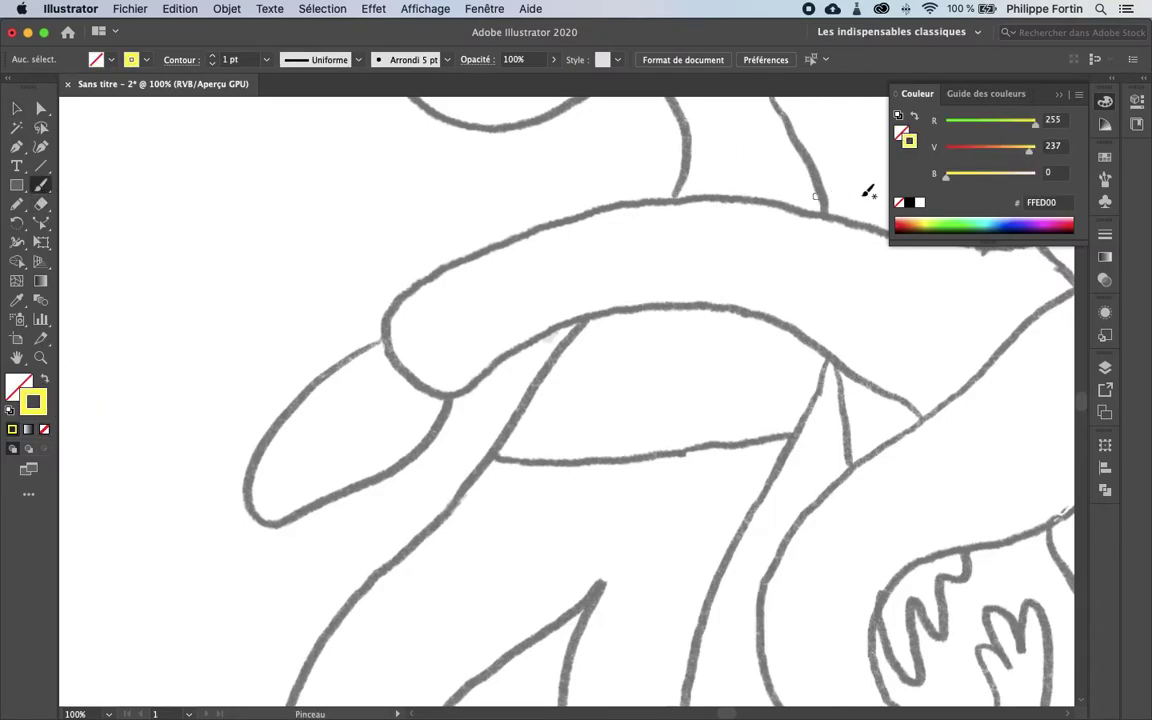
click(910, 203)
Turn off filling of new strokes (Remplir les nouveaux contours) in the Paintbrush tool options.
double_click(41, 186)
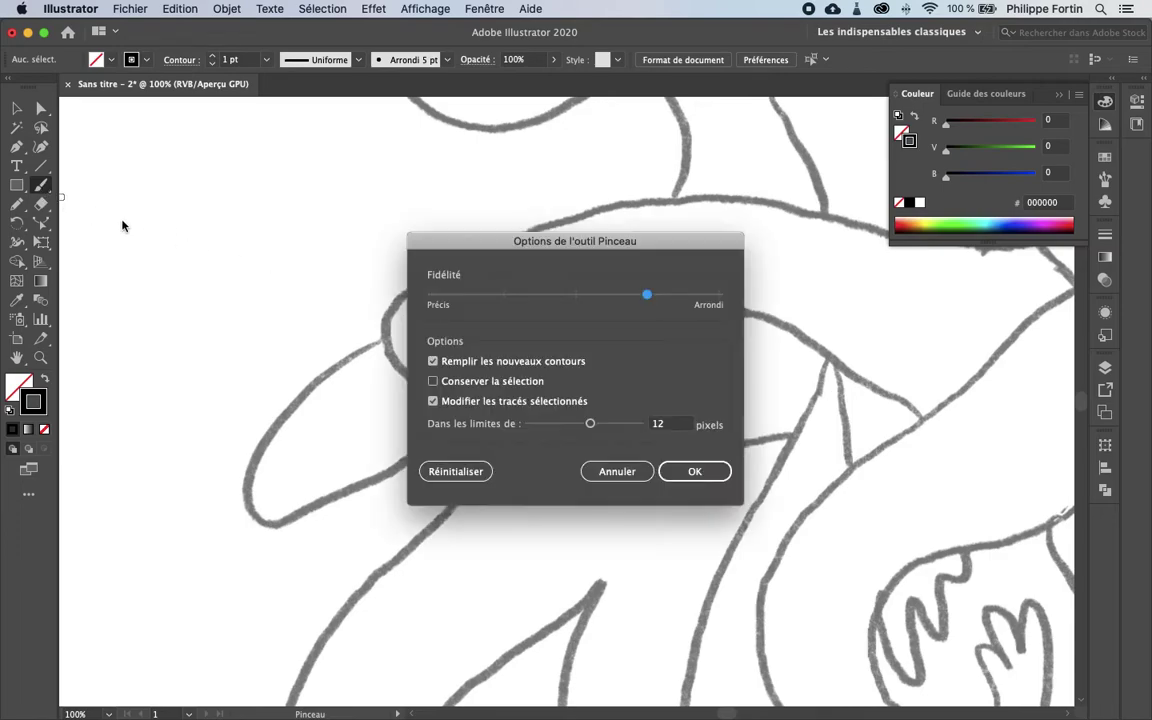
click(480, 360)
click(676, 474)
click(689, 471)
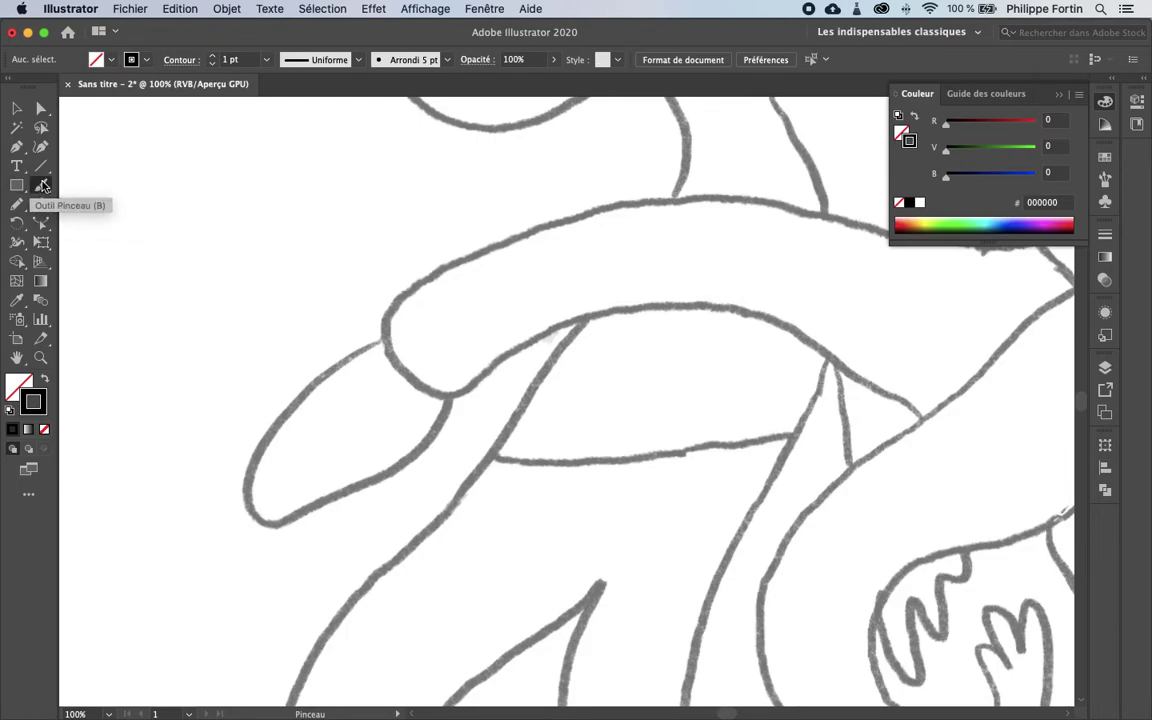
Test the Arrondi 5 pt brush and the larger round brush with one curved stroke each, undoing both.
click(1105, 178)
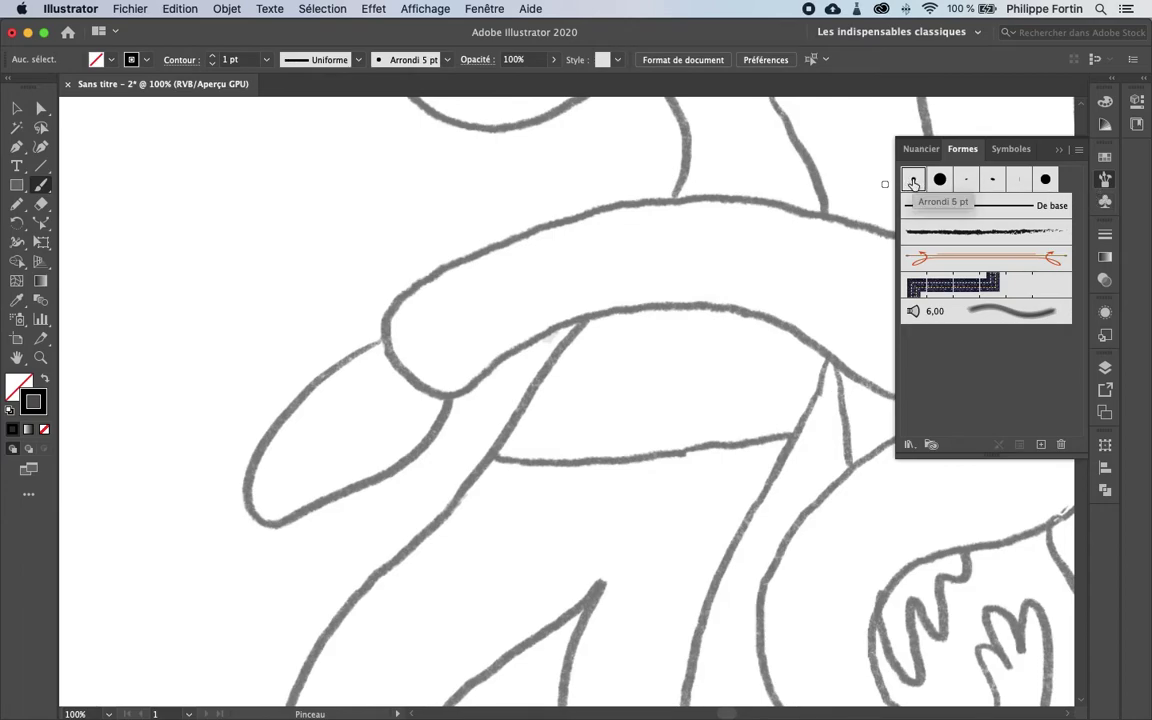
drag(213, 408, 500, 270)
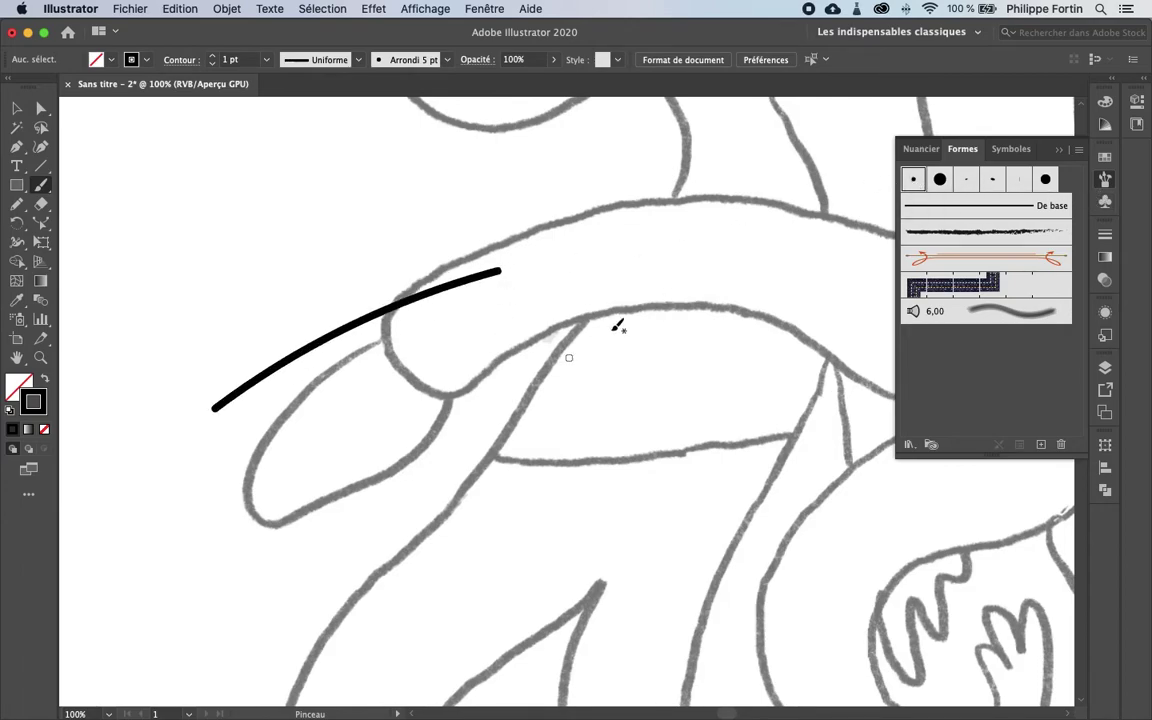
key(super+z)
click(940, 179)
drag(245, 416, 596, 268)
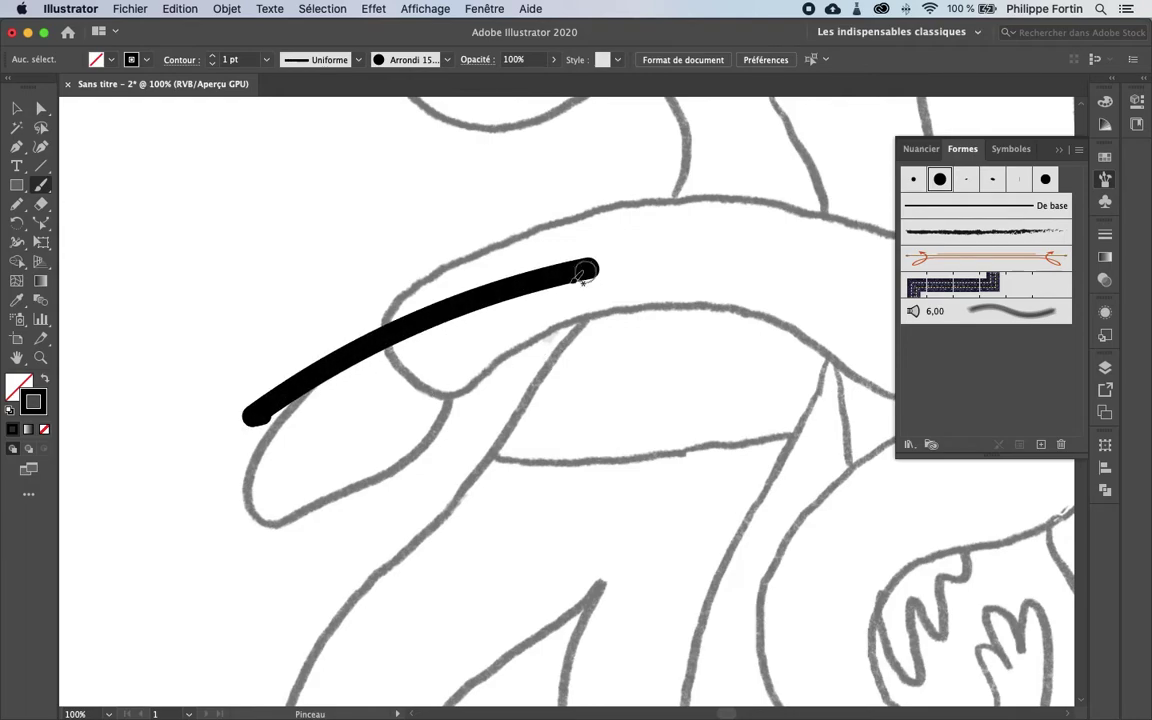
key(super+z)
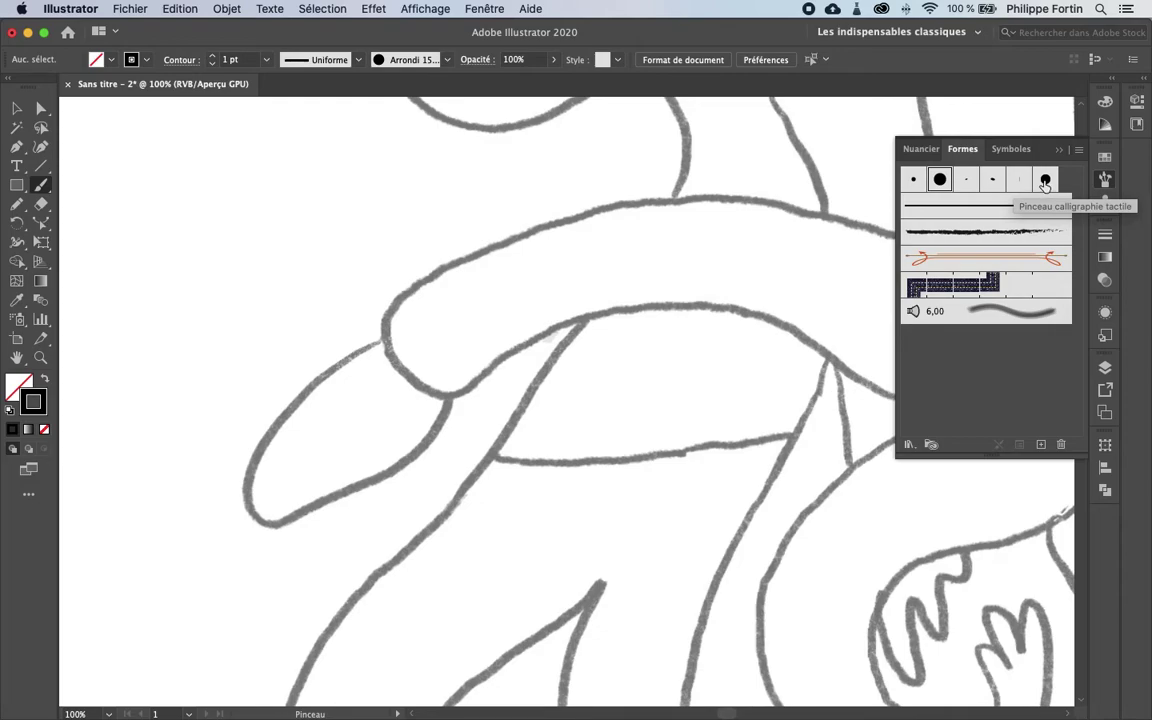
Test the Pinceau calligraphie tactile brush with a wavy stroke across the leftmost shoe and undo it.
click(1045, 180)
mouse_move(155, 409)
mouse_down()
mouse_move(258, 325)
mouse_move(280, 333)
mouse_move(244, 451)
mouse_move(264, 529)
mouse_move(390, 371)
mouse_move(389, 424)
mouse_move(414, 469)
mouse_move(466, 413)
mouse_move(469, 436)
mouse_move(517, 443)
mouse_move(616, 392)
mouse_move(683, 504)
mouse_move(716, 489)
mouse_up()
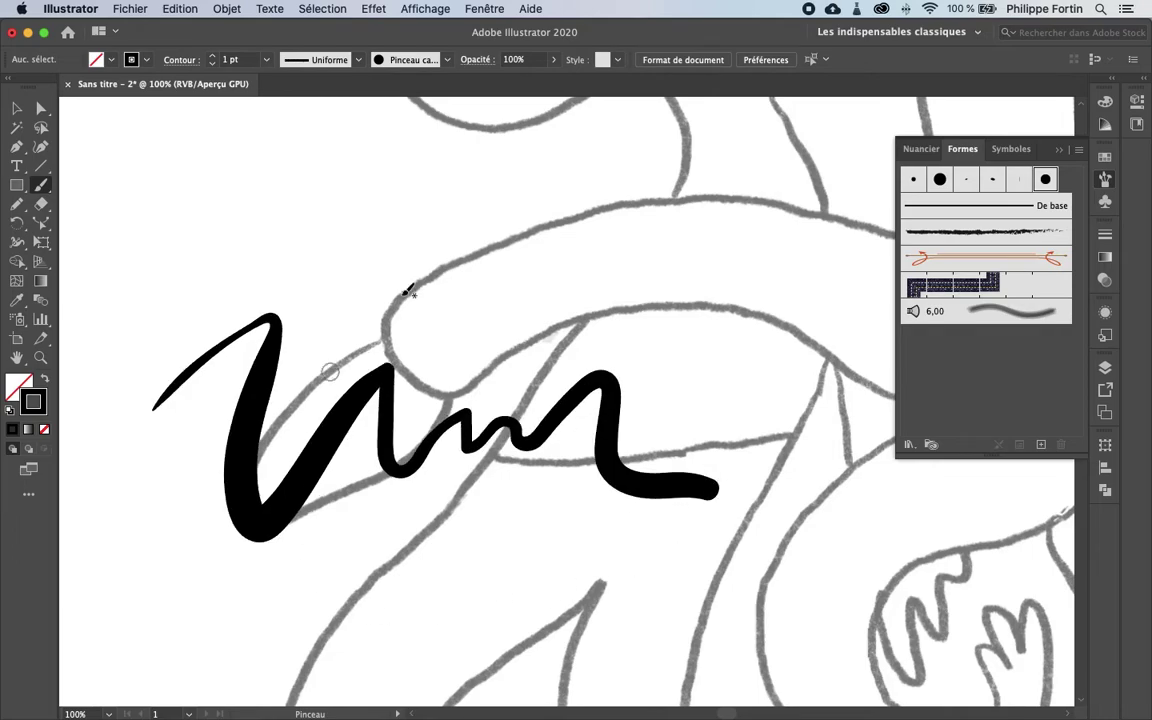
key(super+z)
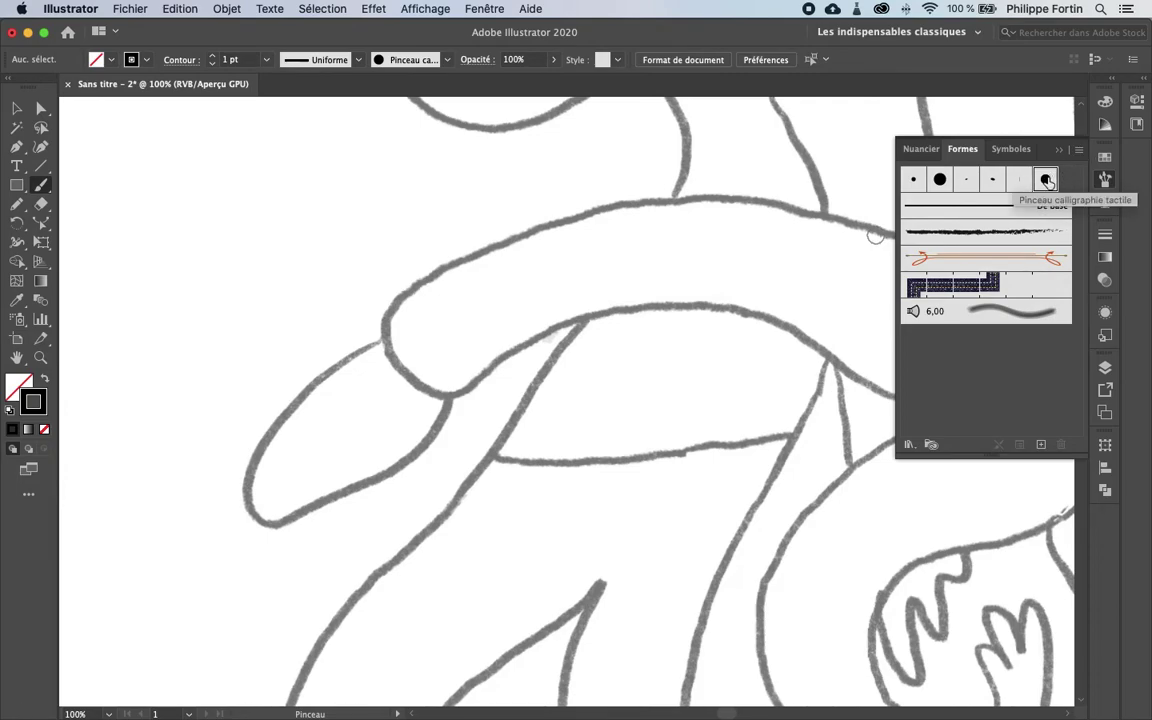
click(1078, 150)
click(1078, 152)
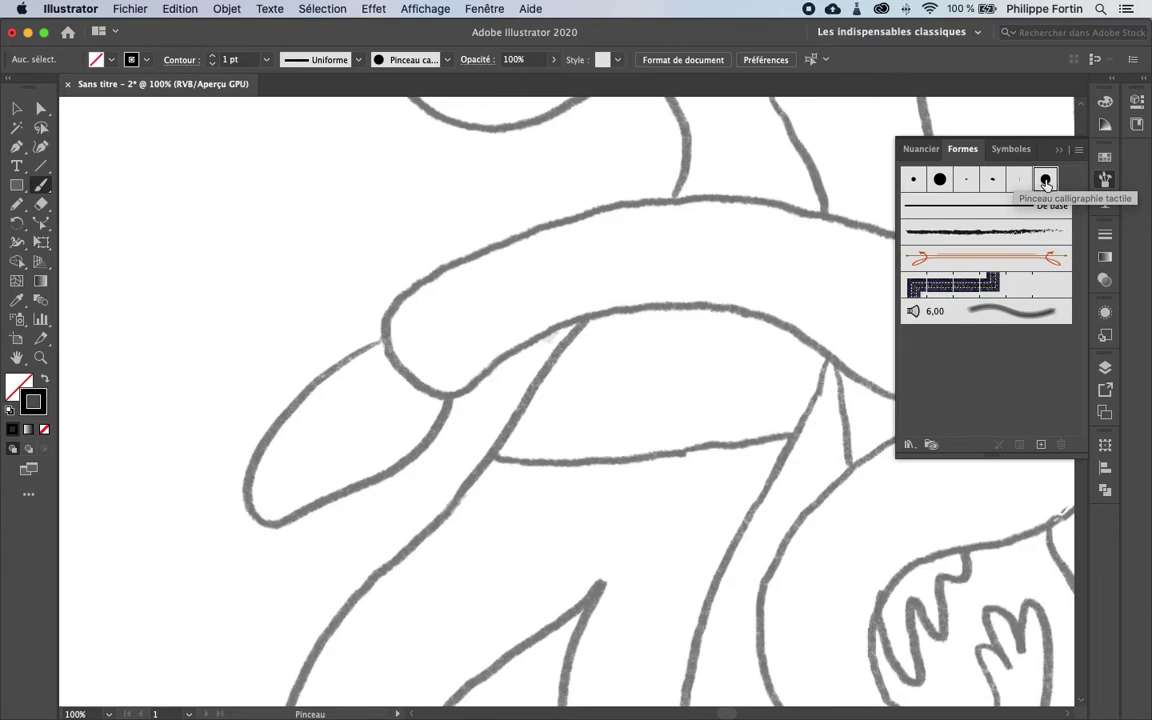
Set the Arrondi 5 pt brush's size to vary with pressure (Pression) and adjust its variation.
click(914, 182)
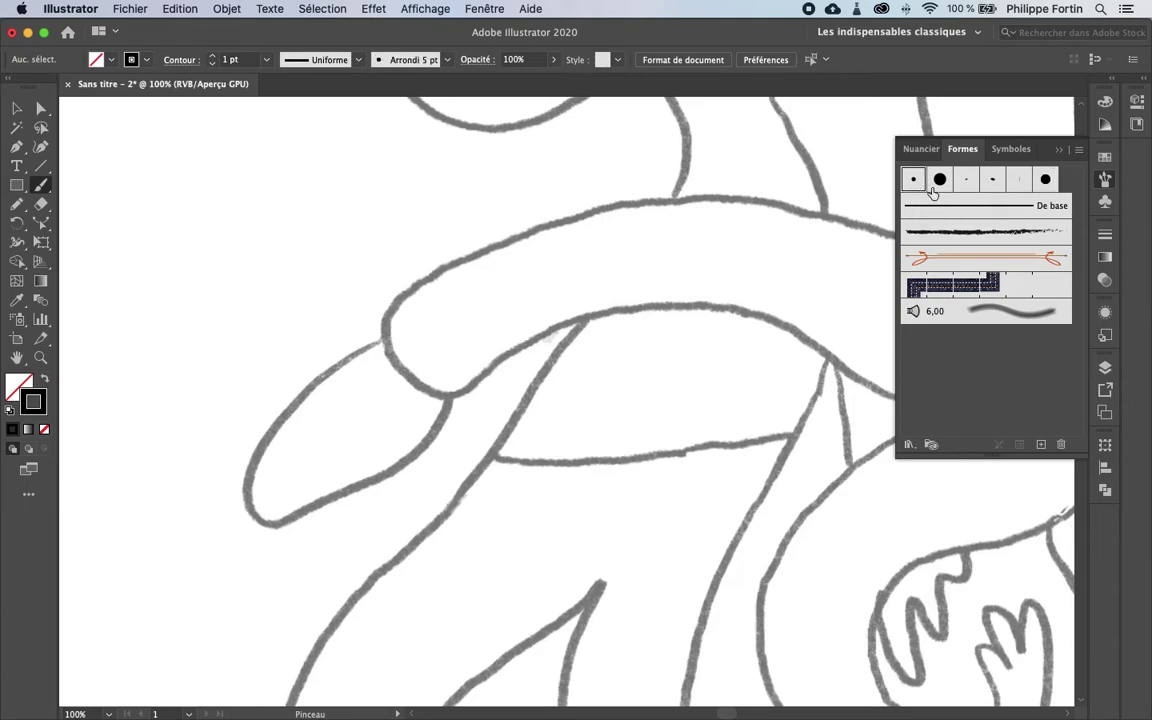
click(1077, 150)
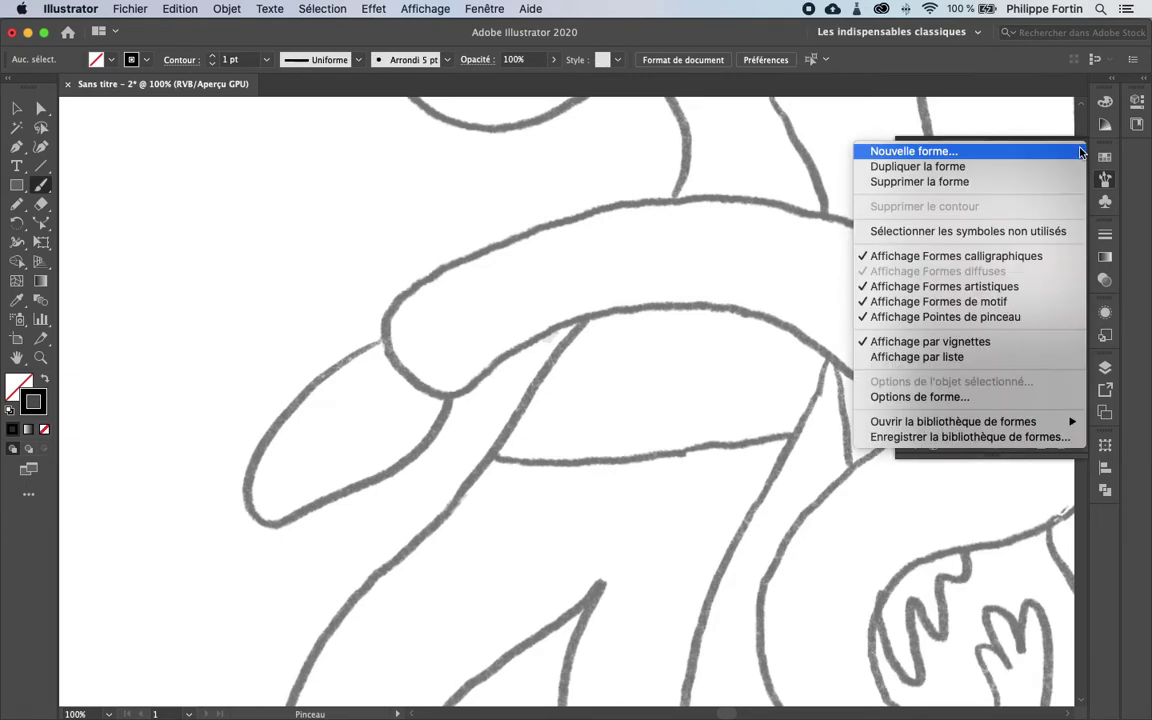
click(1029, 397)
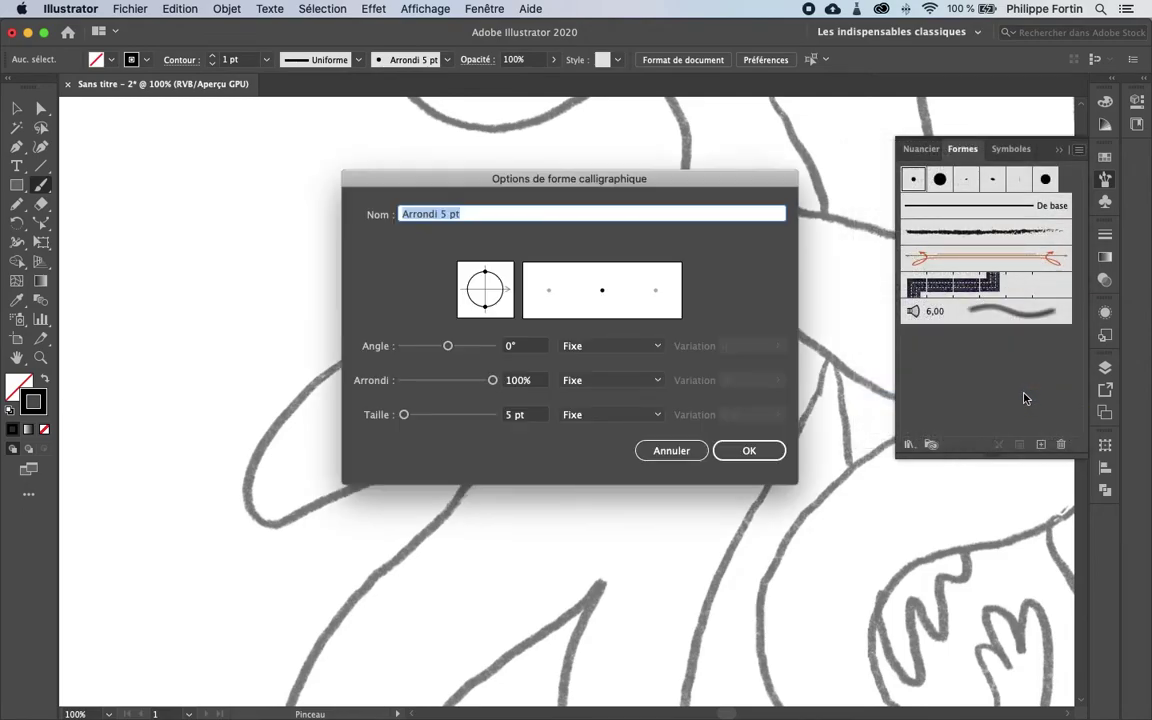
click(613, 416)
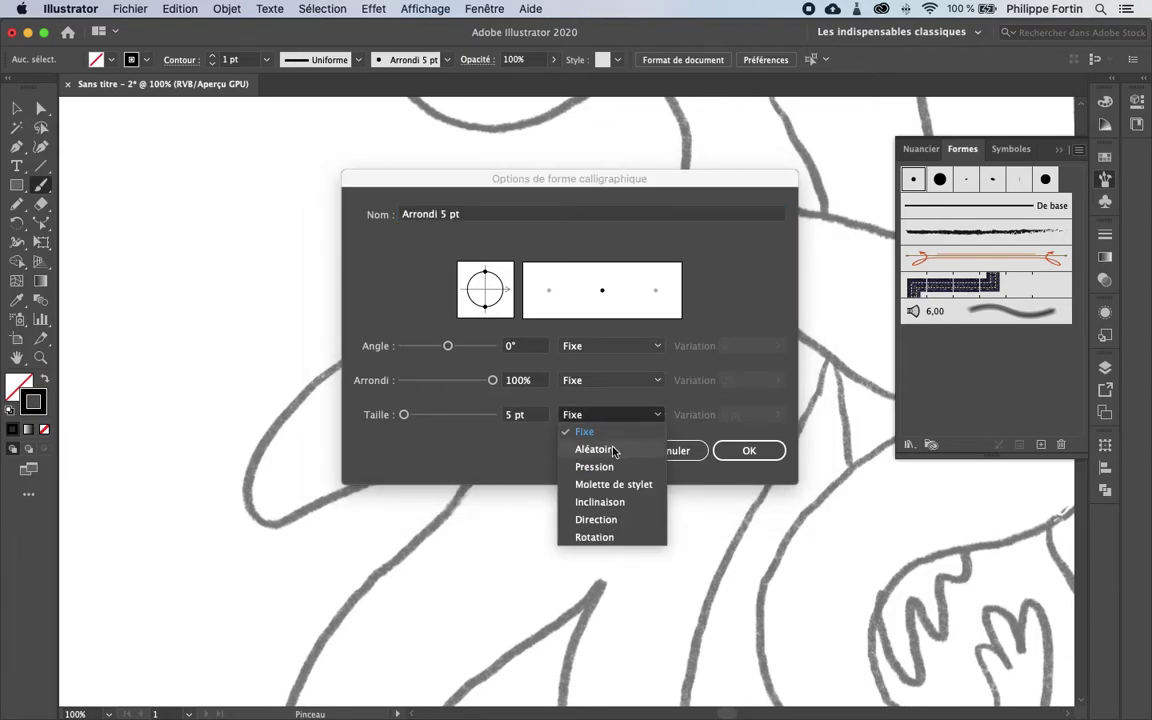
click(619, 467)
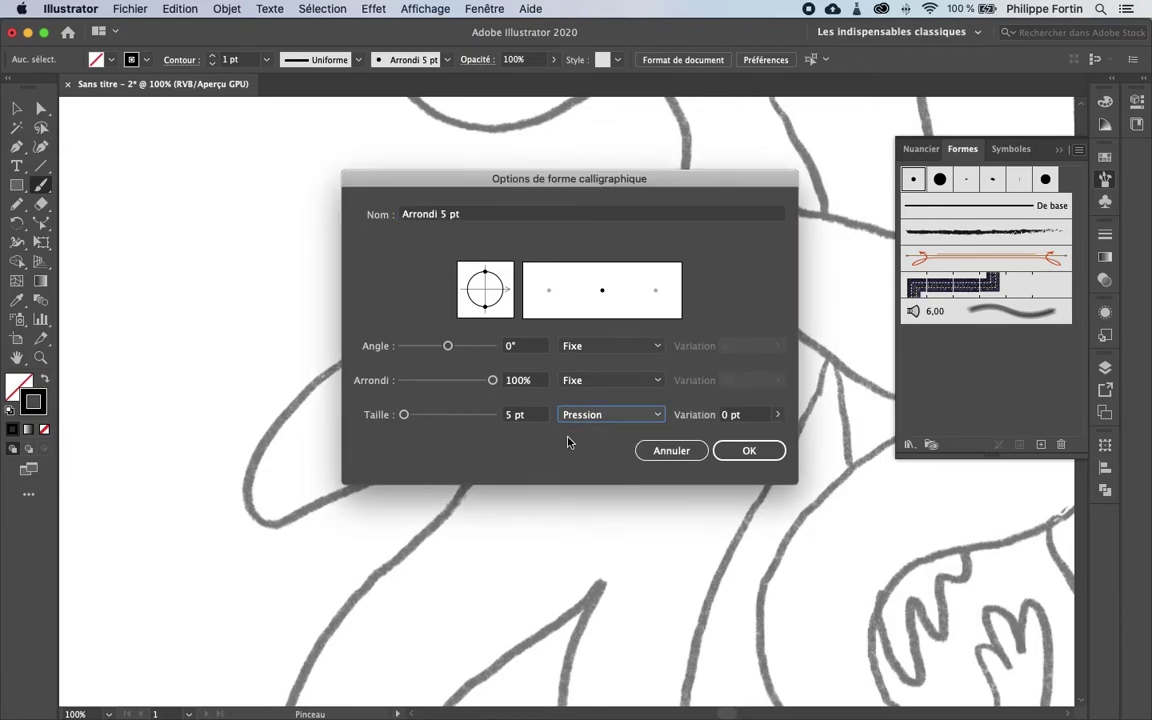
click(777, 416)
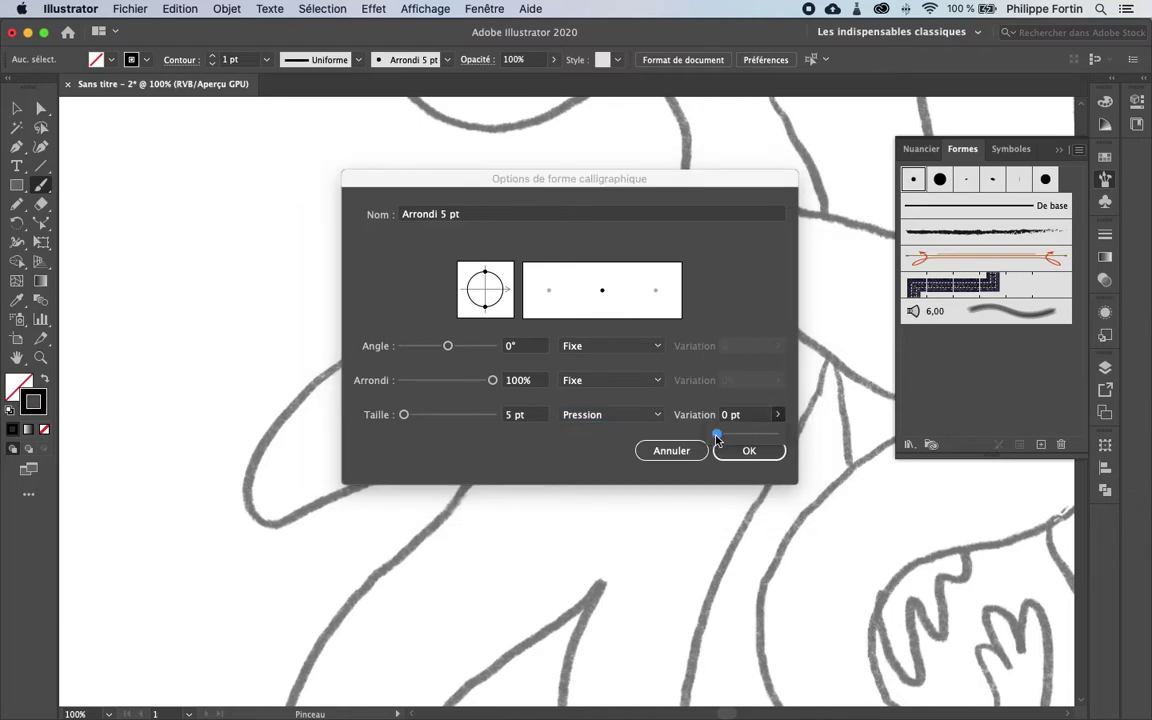
drag(724, 437, 740, 435)
drag(774, 437, 716, 441)
click(753, 457)
click(750, 452)
Paint a zigzag and three straight test strokes with the pressure-sensitive brush and undo them all.
mouse_move(234, 450)
mouse_down()
mouse_move(334, 372)
mouse_move(303, 489)
mouse_move(398, 457)
mouse_move(628, 587)
mouse_up()
key(super+z)
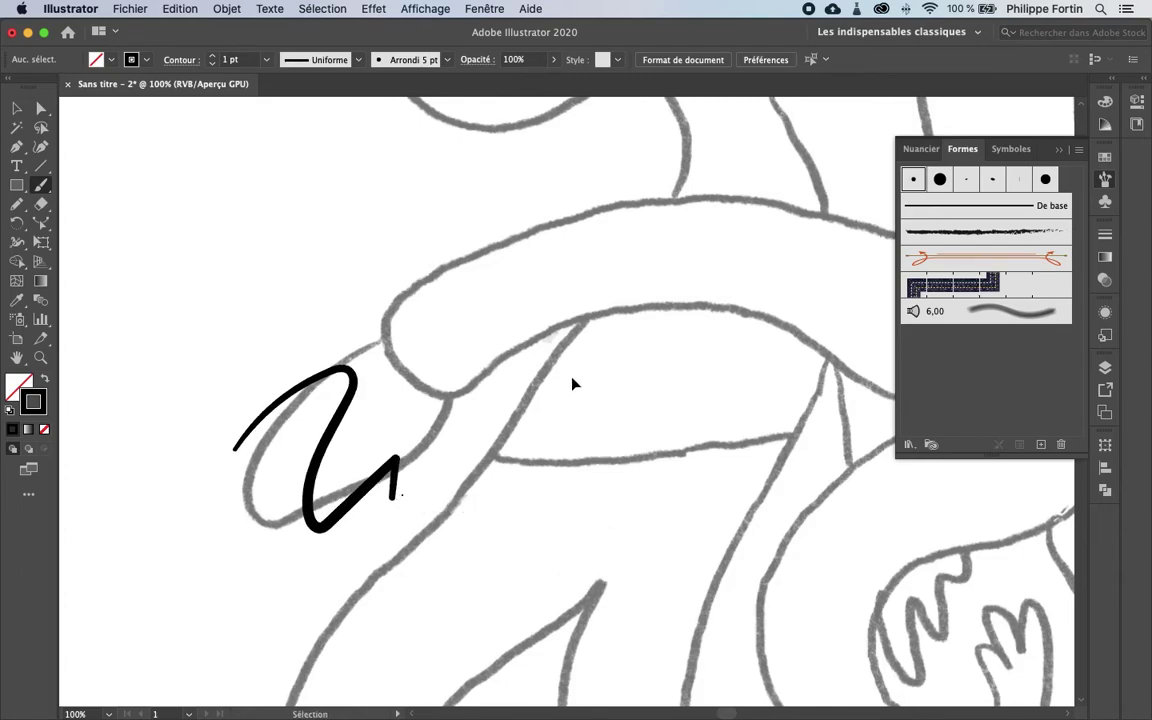
key(super+z)
drag(406, 356, 674, 296)
drag(331, 421, 706, 339)
drag(543, 409, 681, 380)
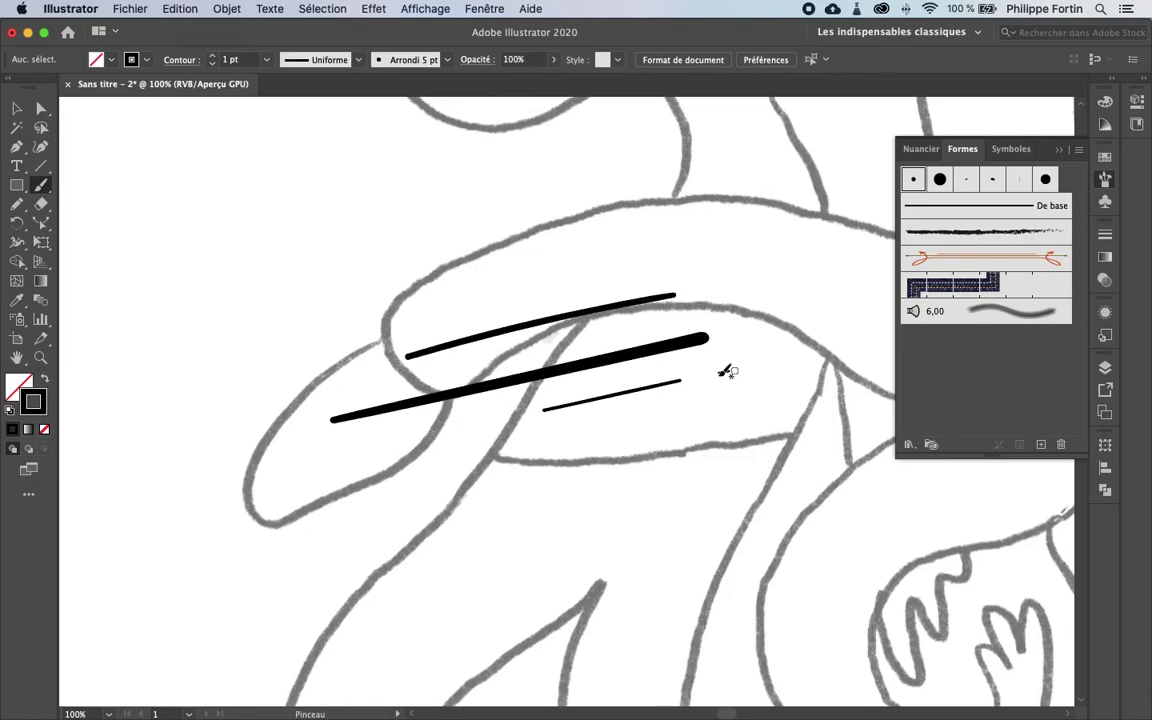
key(super+z)
key(super+z)
key(super+z)
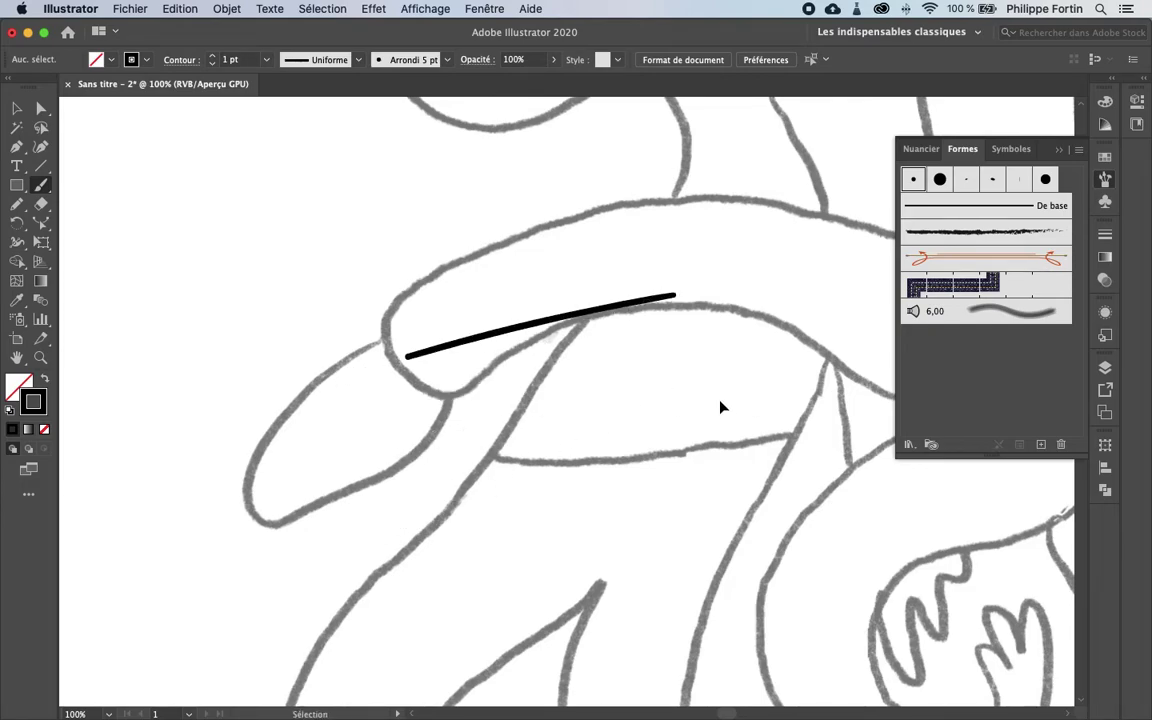
key(super+z)
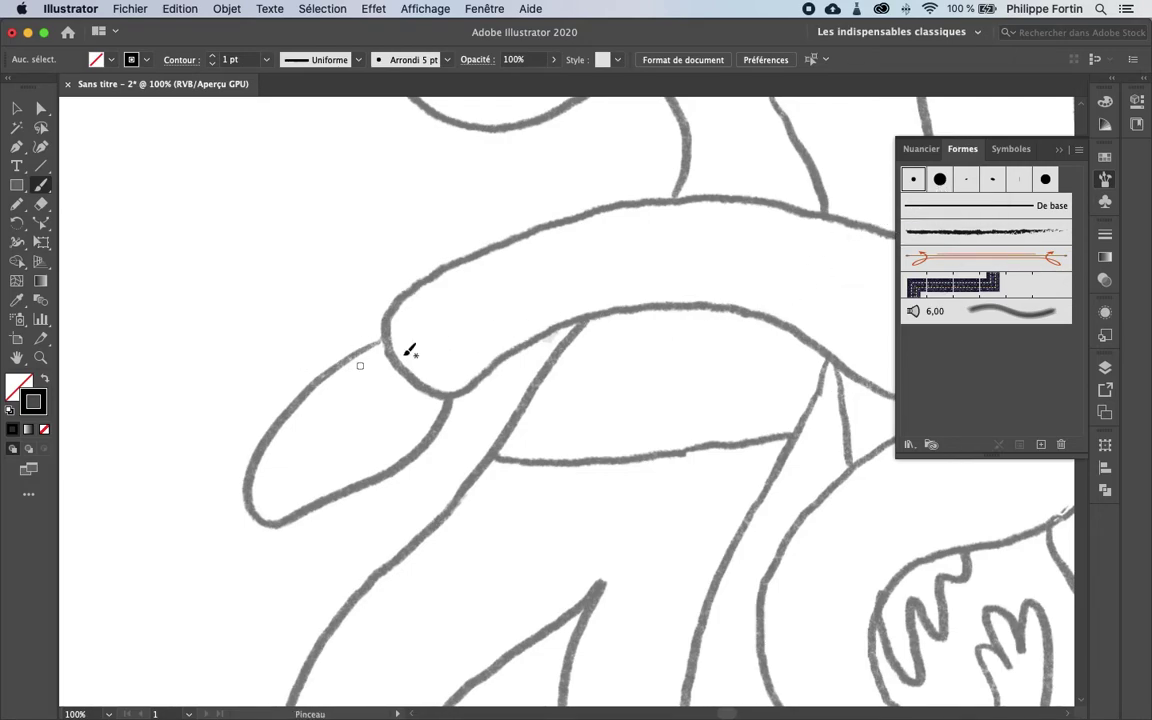
Trace the leftmost shoe's outline in black at 200% zoom, undo the trace and paint the outline again.
scroll(406, 393, up, 2)
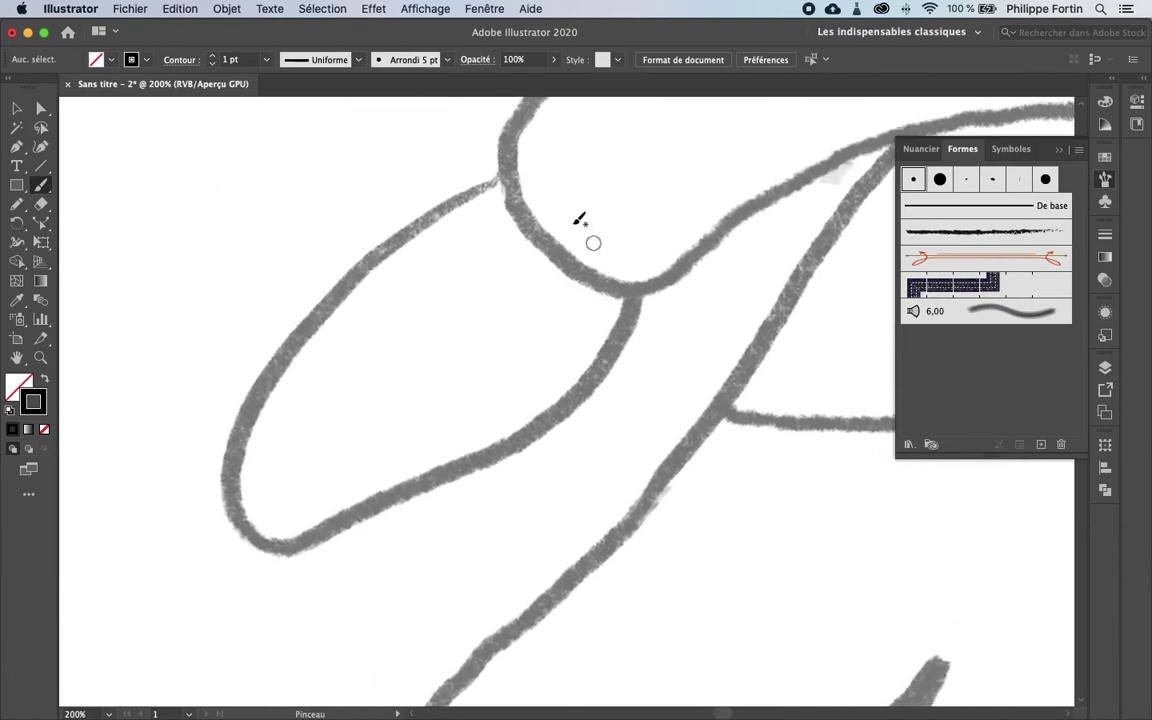
mouse_move(500, 178)
mouse_down()
mouse_move(340, 292)
mouse_move(296, 338)
mouse_move(230, 435)
mouse_move(217, 481)
mouse_move(227, 517)
mouse_move(257, 535)
mouse_move(304, 529)
mouse_move(583, 383)
mouse_move(618, 345)
mouse_move(638, 292)
mouse_move(558, 257)
mouse_move(510, 178)
mouse_up()
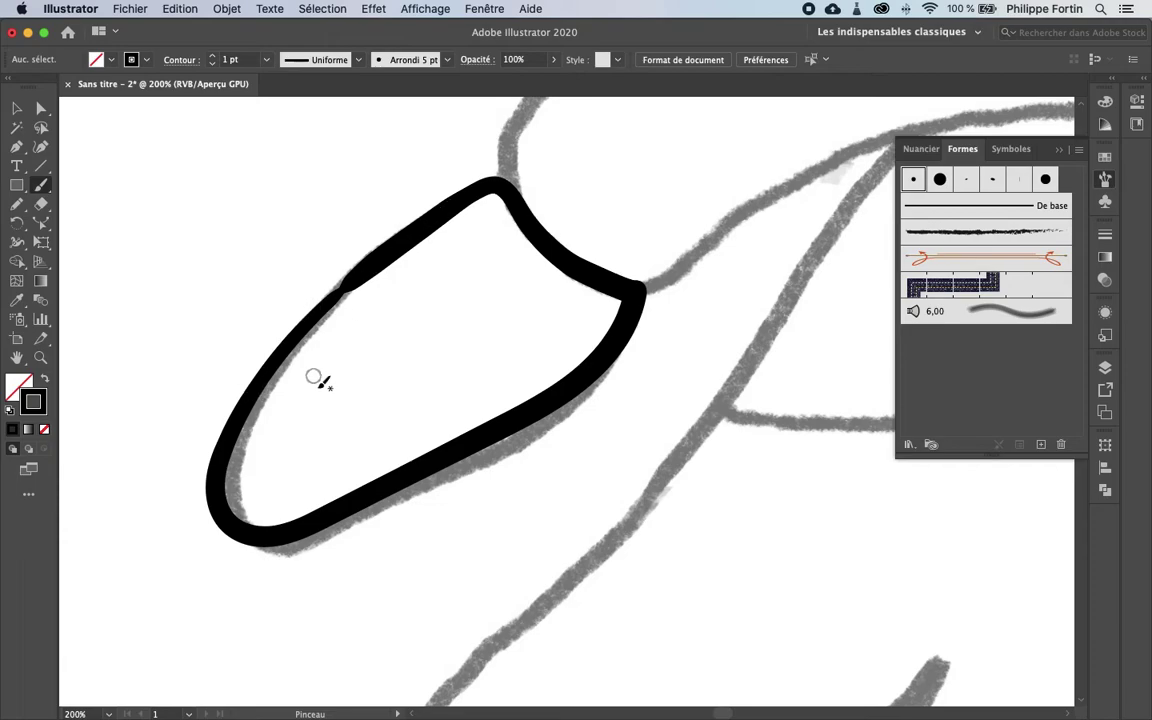
key(super+z)
mouse_move(505, 176)
mouse_down()
mouse_move(399, 248)
mouse_move(304, 347)
mouse_move(246, 443)
mouse_move(245, 518)
mouse_move(281, 534)
mouse_move(323, 520)
mouse_move(567, 376)
mouse_move(631, 314)
mouse_move(634, 285)
mouse_move(558, 248)
mouse_move(505, 182)
mouse_up()
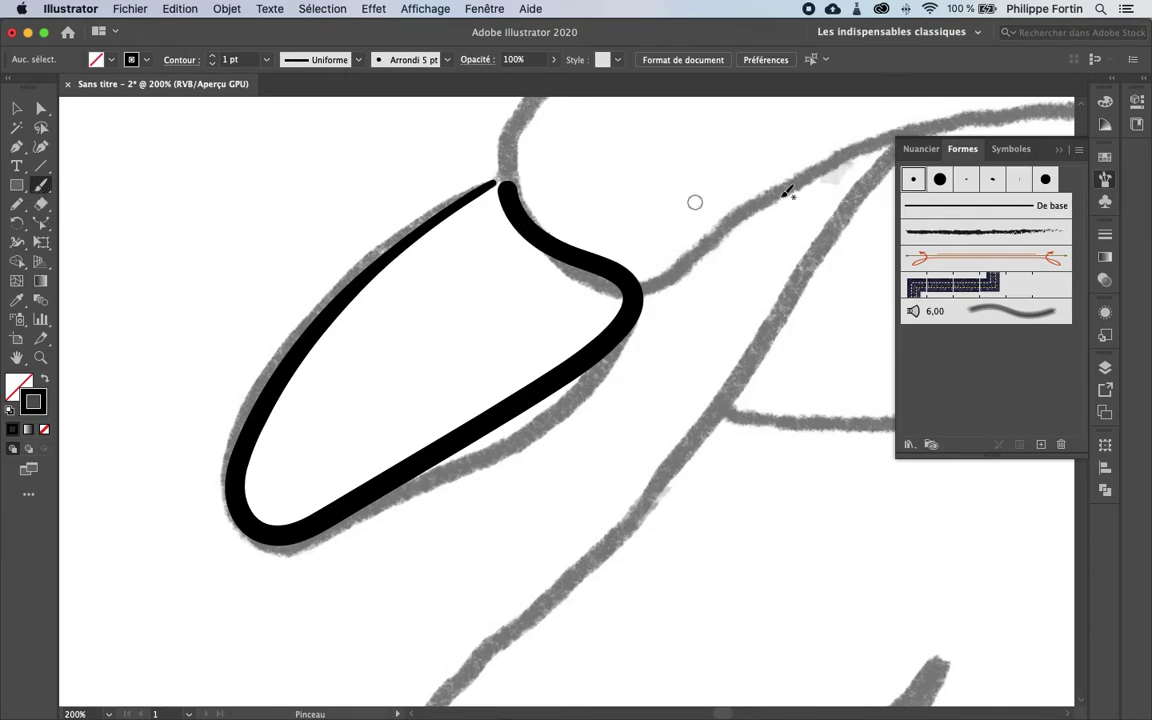
Review the Paintbrush tool options without changing them and delete the black shoe outline.
double_click(41, 185)
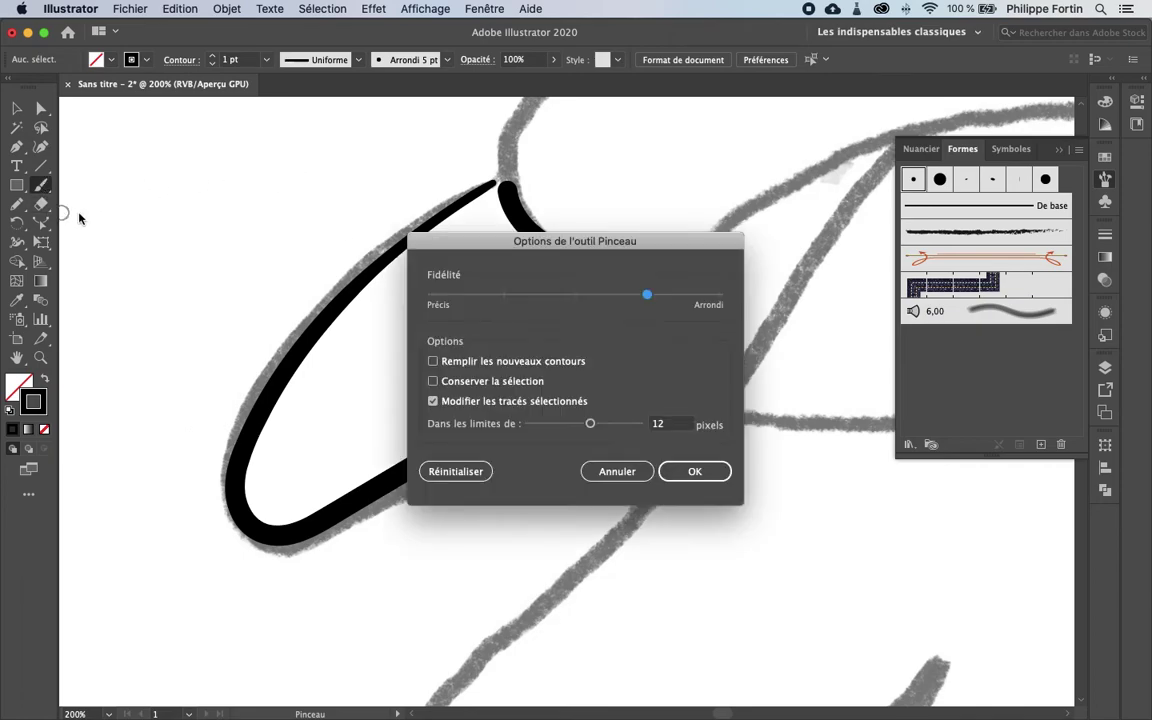
click(629, 476)
click(16, 108)
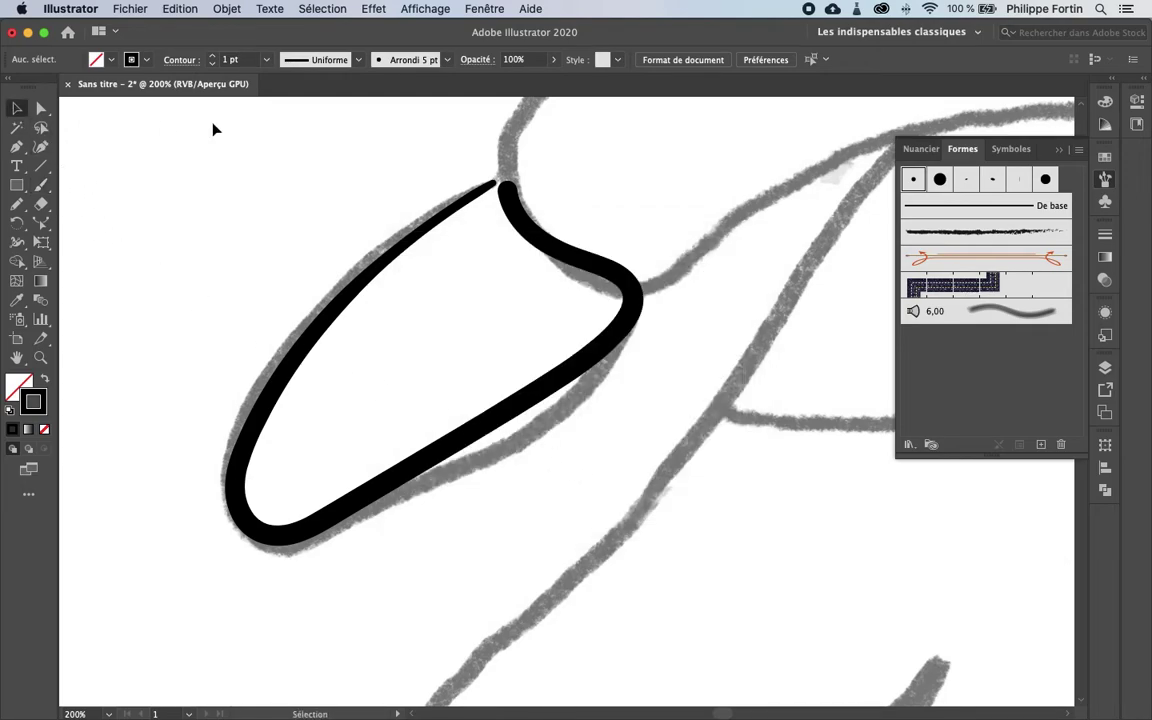
click(541, 236)
key(Delete)
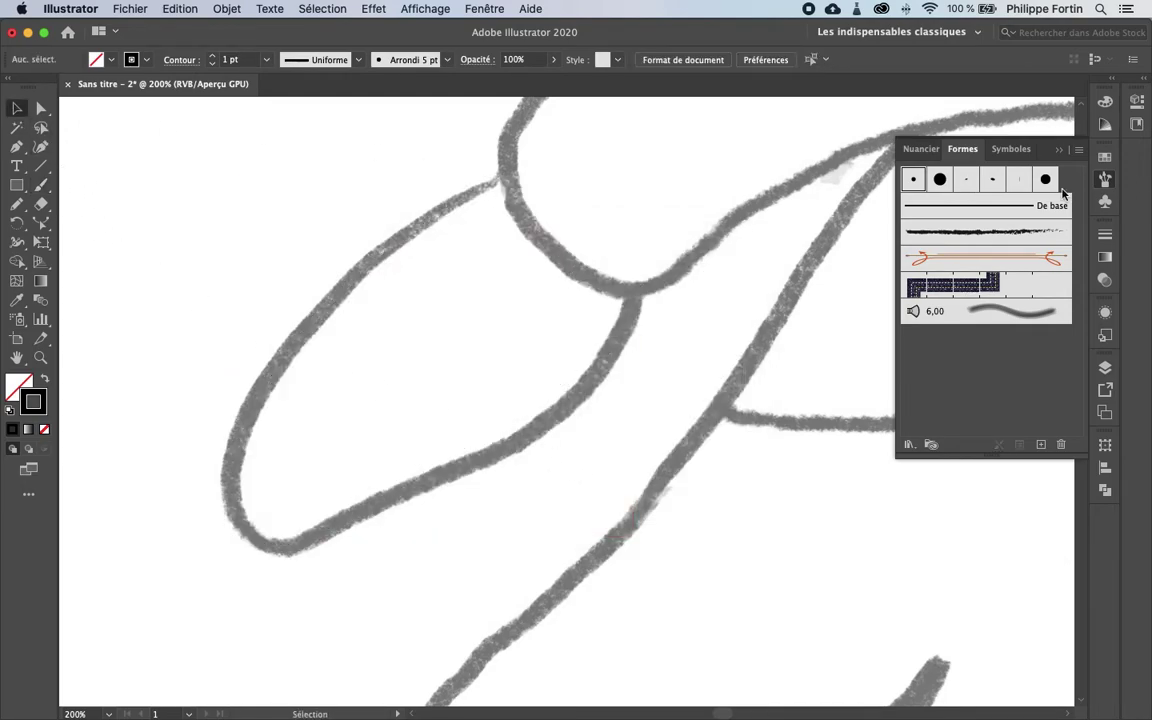
Set the Arrondi 5 pt brush's size back to fixed (Fixe) in its calligraphic brush options.
click(1075, 149)
click(879, 395)
click(590, 414)
click(585, 430)
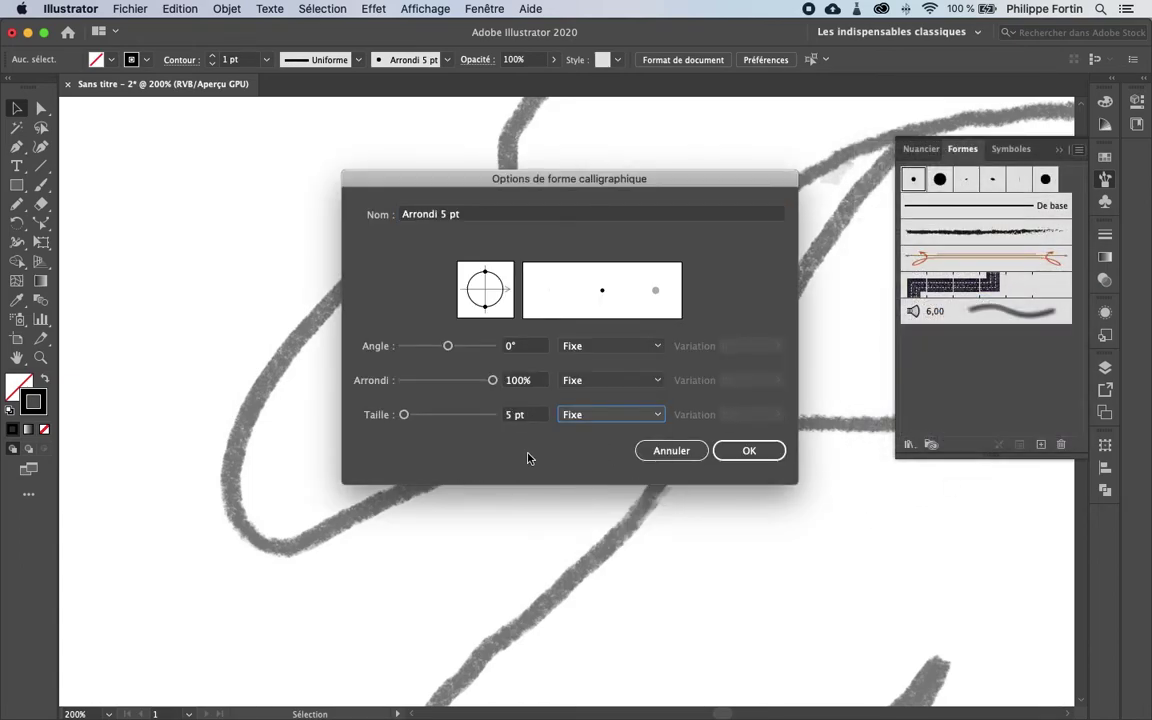
click(740, 452)
Paint a test stroke across the leftmost shoe with the fixed-size brush and undo it.
key(b)
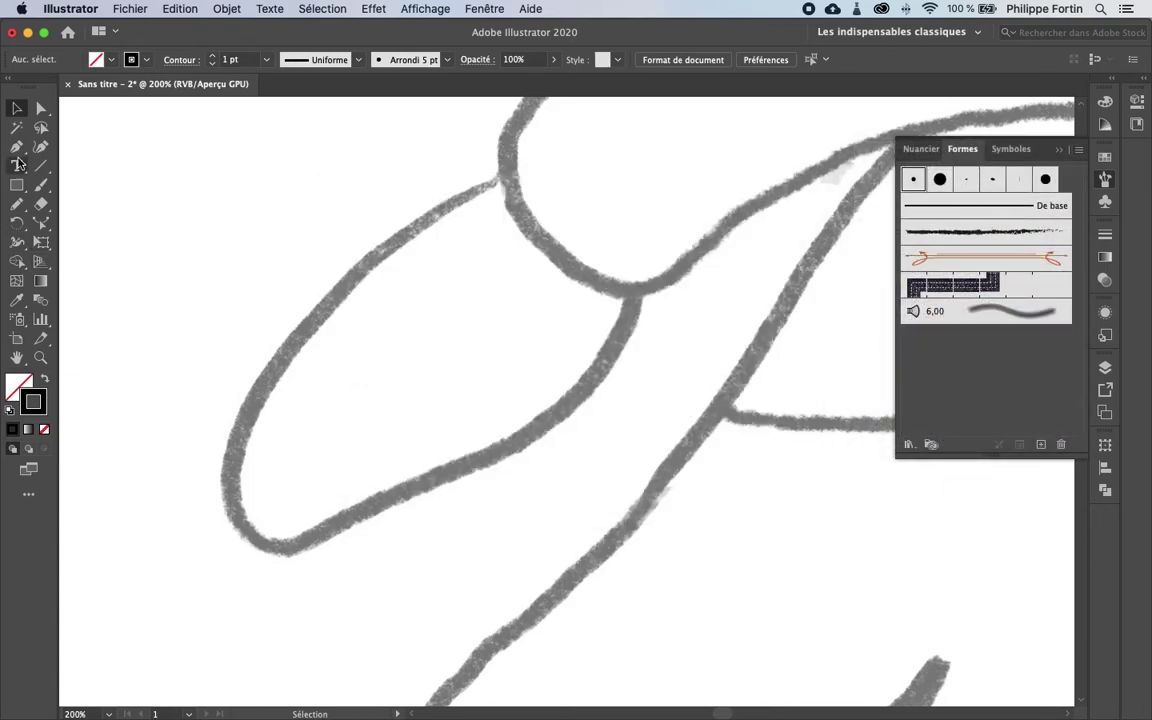
mouse_move(414, 248)
mouse_down()
mouse_move(270, 380)
mouse_move(672, 412)
mouse_up()
key(super+z)
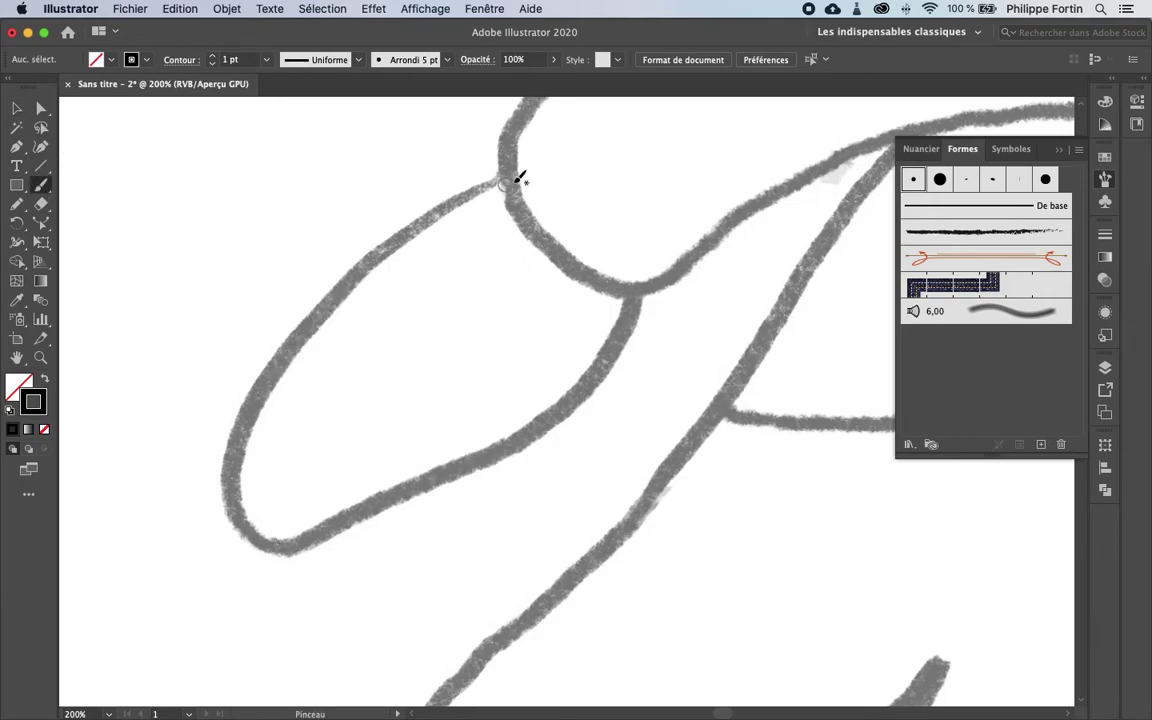
Paint the leftmost shoe's outline in black and set the Paintbrush's range for modifying selected paths (Dans les limites de) to 20 pixels.
mouse_move(506, 178)
mouse_down()
mouse_move(400, 241)
mouse_move(306, 345)
mouse_move(246, 444)
mouse_move(240, 492)
mouse_move(271, 528)
mouse_move(363, 502)
mouse_move(439, 460)
mouse_move(581, 369)
mouse_move(616, 326)
mouse_move(620, 294)
mouse_move(508, 240)
mouse_move(506, 176)
mouse_up()
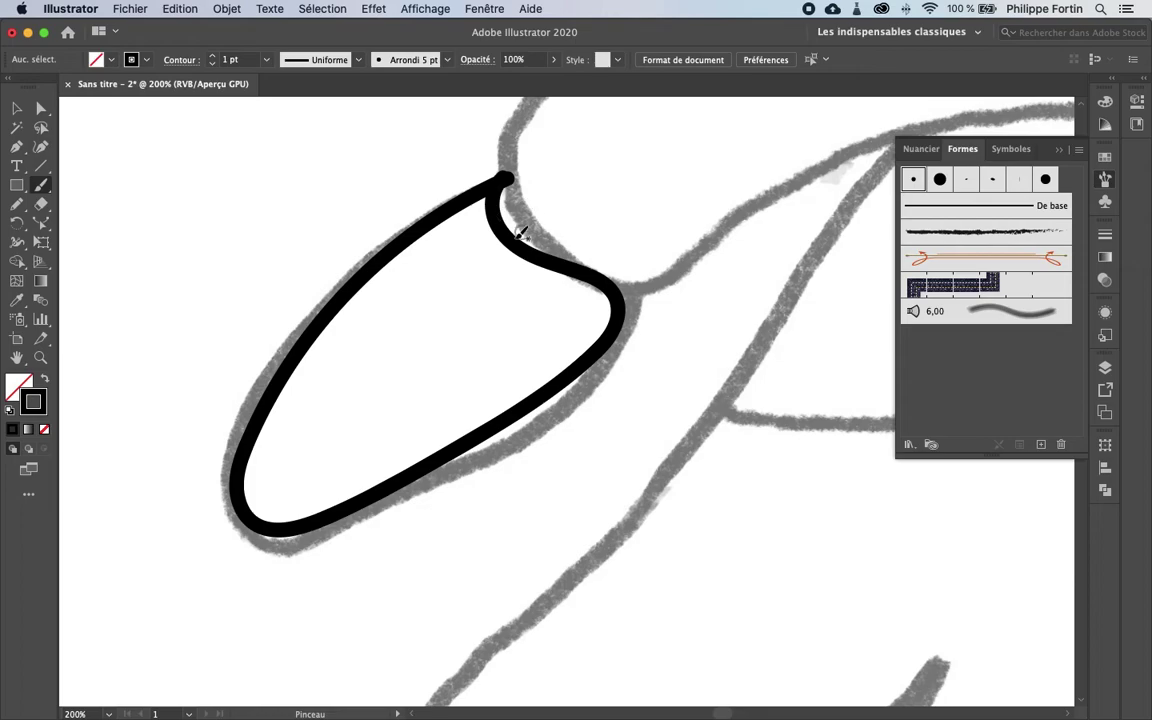
double_click(46, 188)
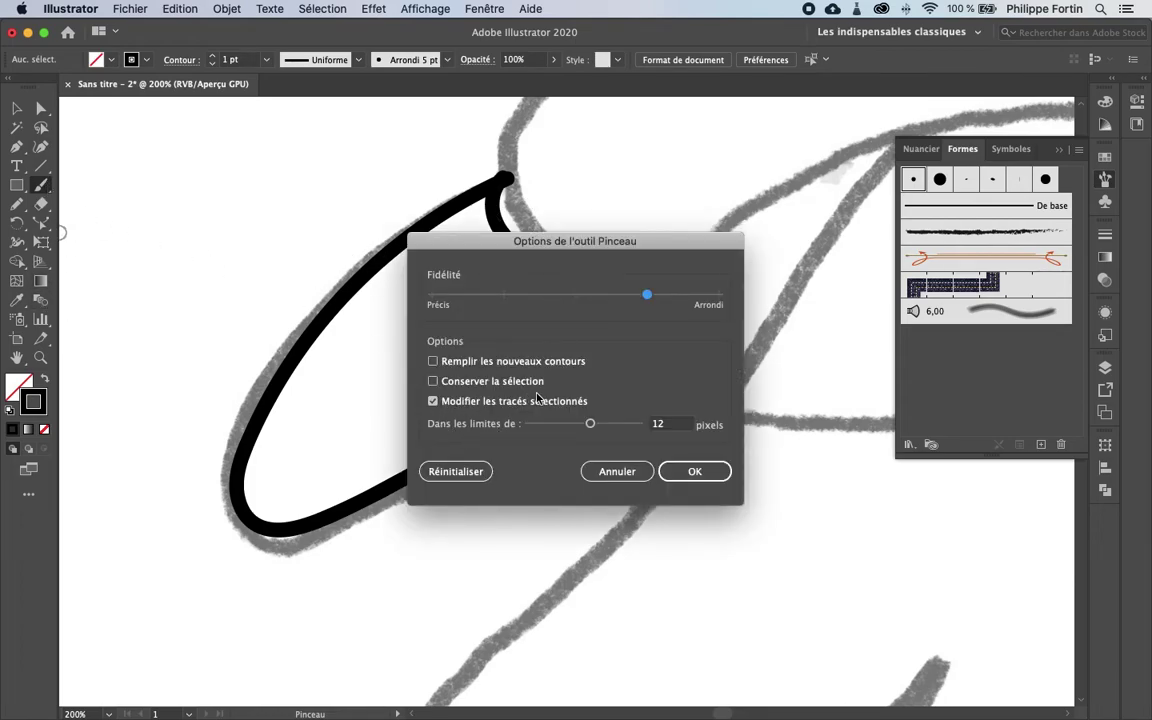
drag(592, 425, 639, 425)
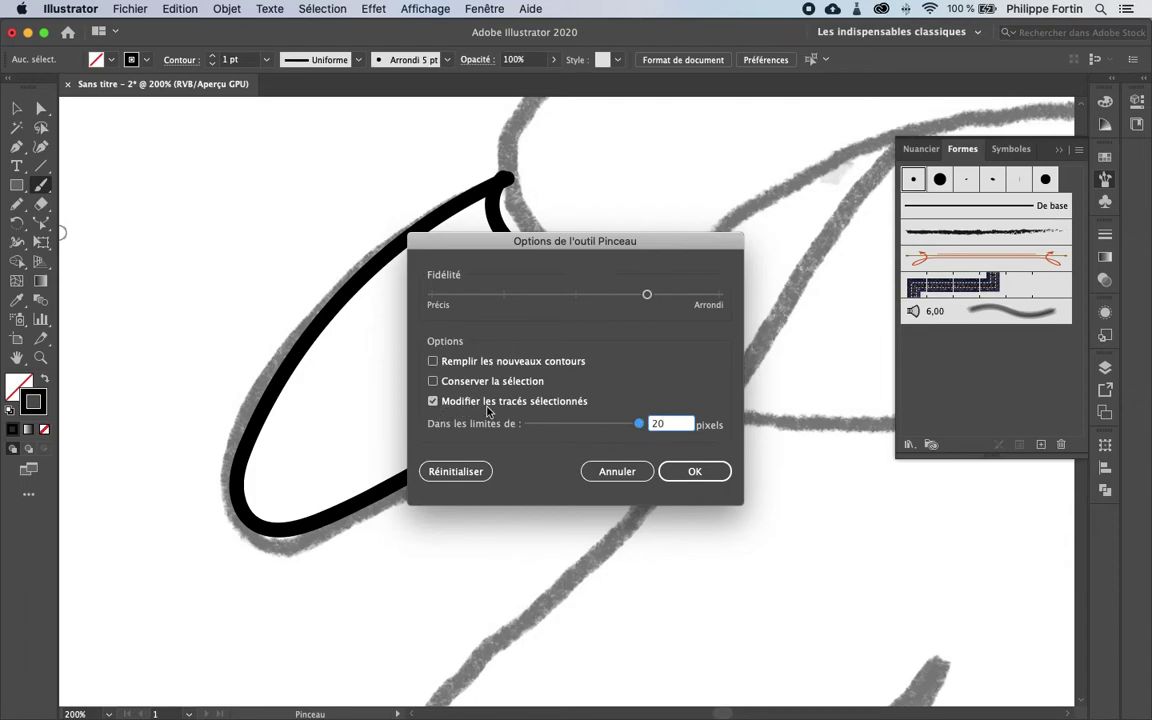
drag(639, 424, 519, 427)
drag(528, 424, 639, 424)
click(695, 472)
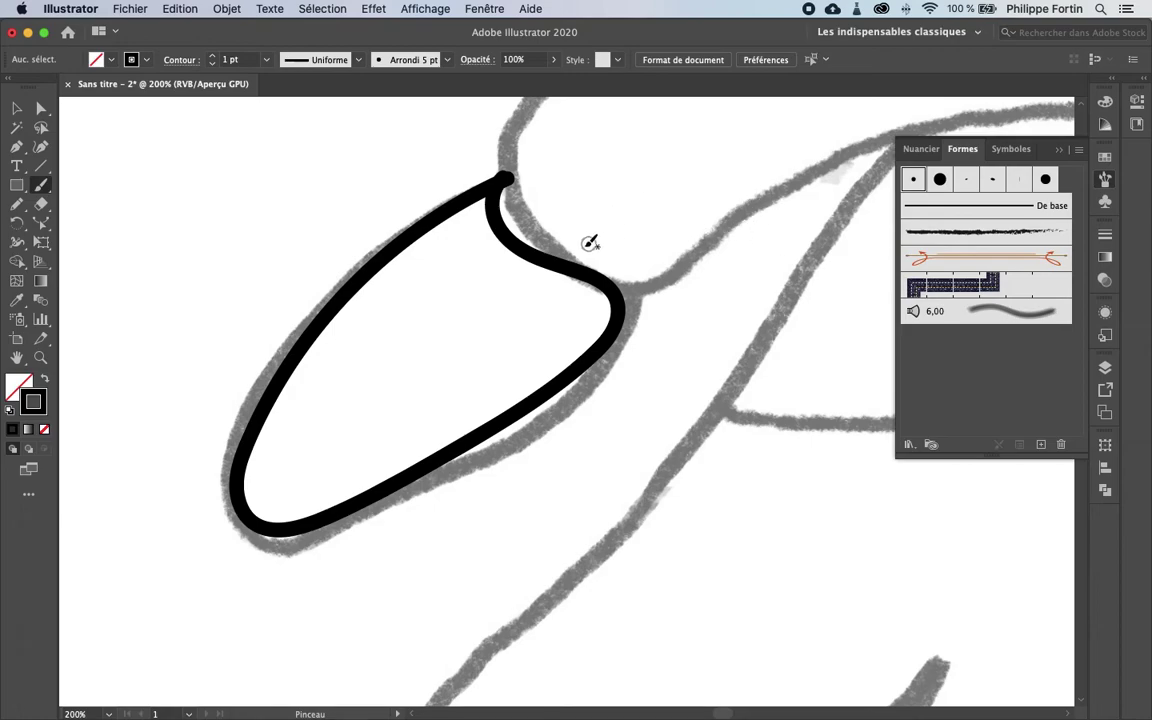
Select the black shoe outline and redraw its ankle edge with the Paintbrush to follow the sketch more closely.
click(16, 110)
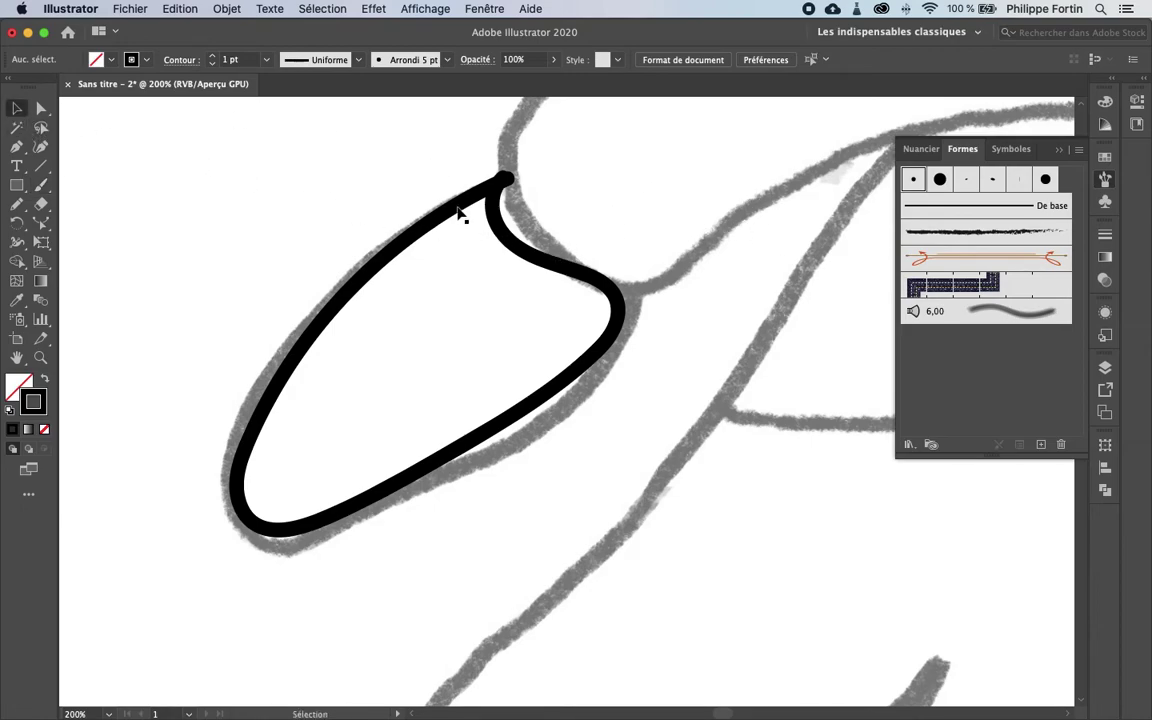
click(506, 244)
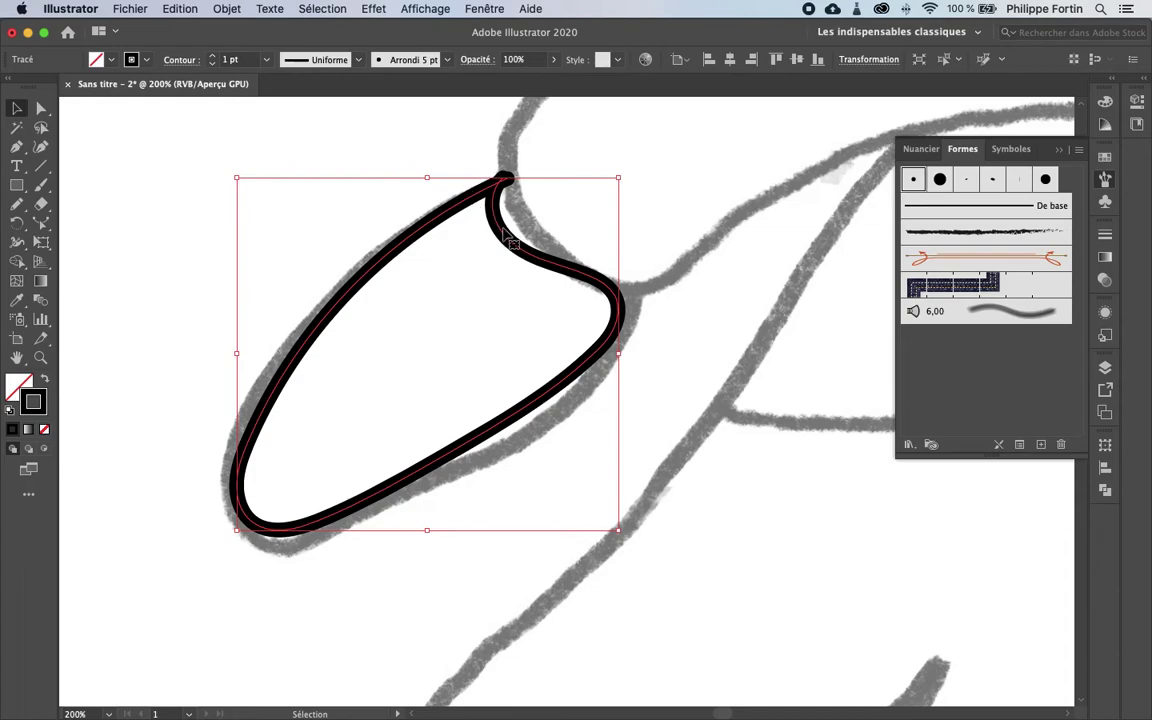
click(40, 185)
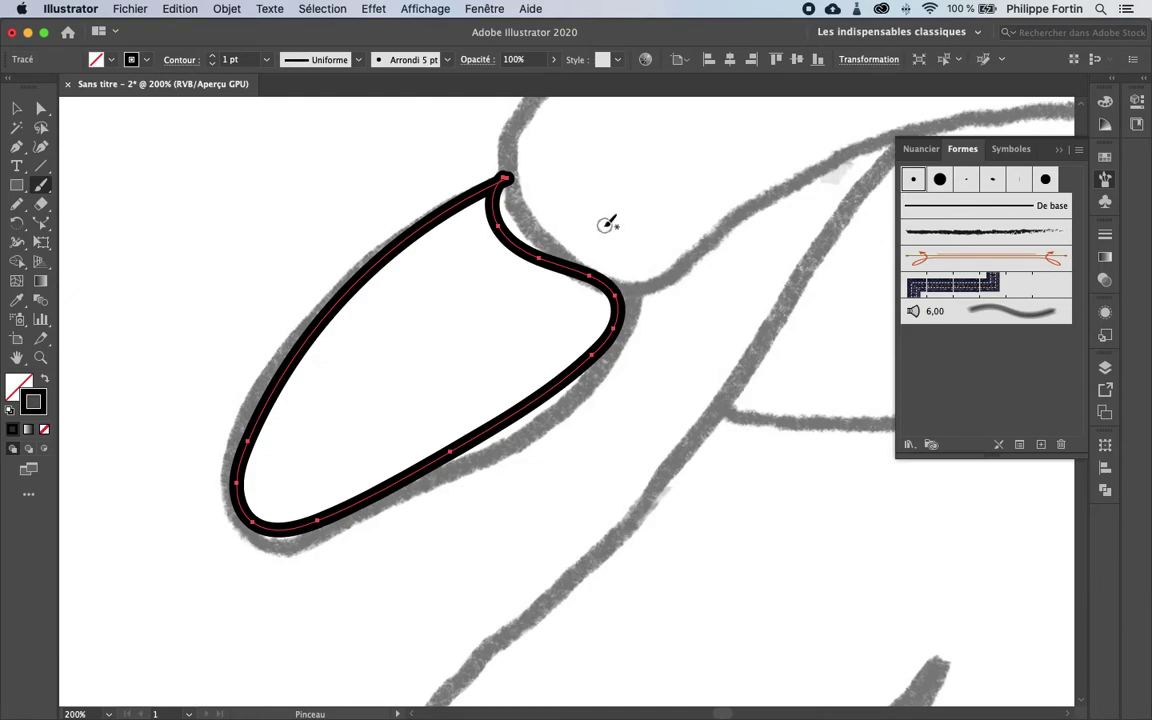
double_click(41, 185)
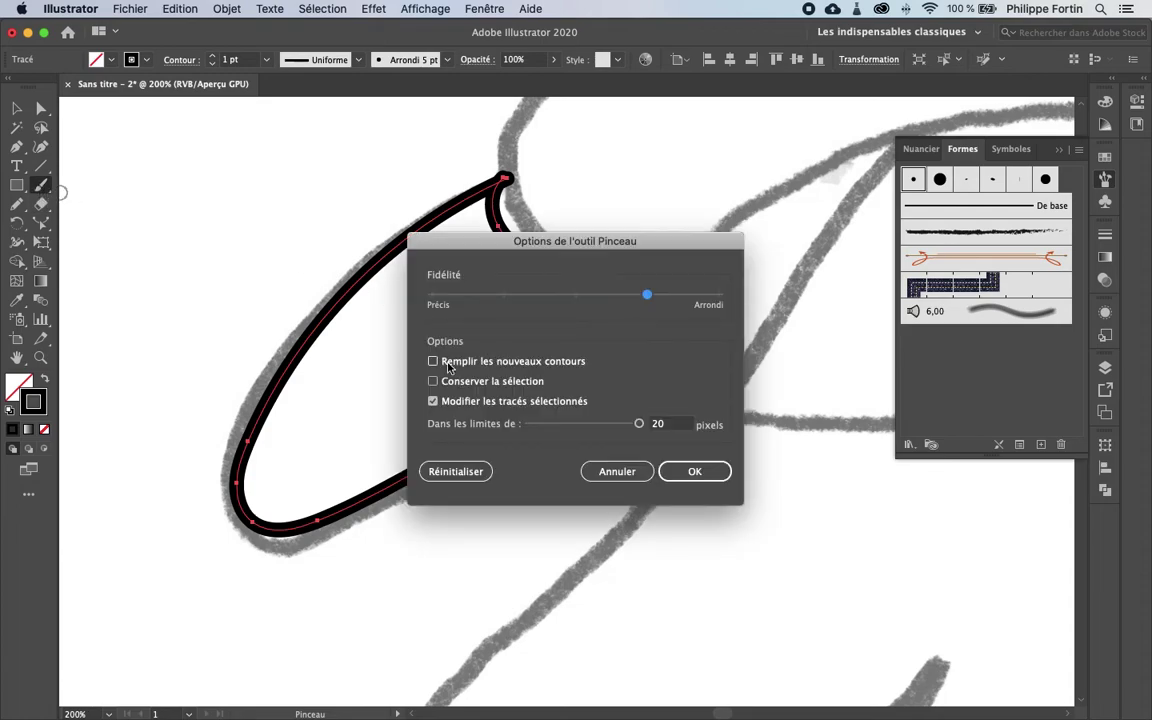
click(697, 471)
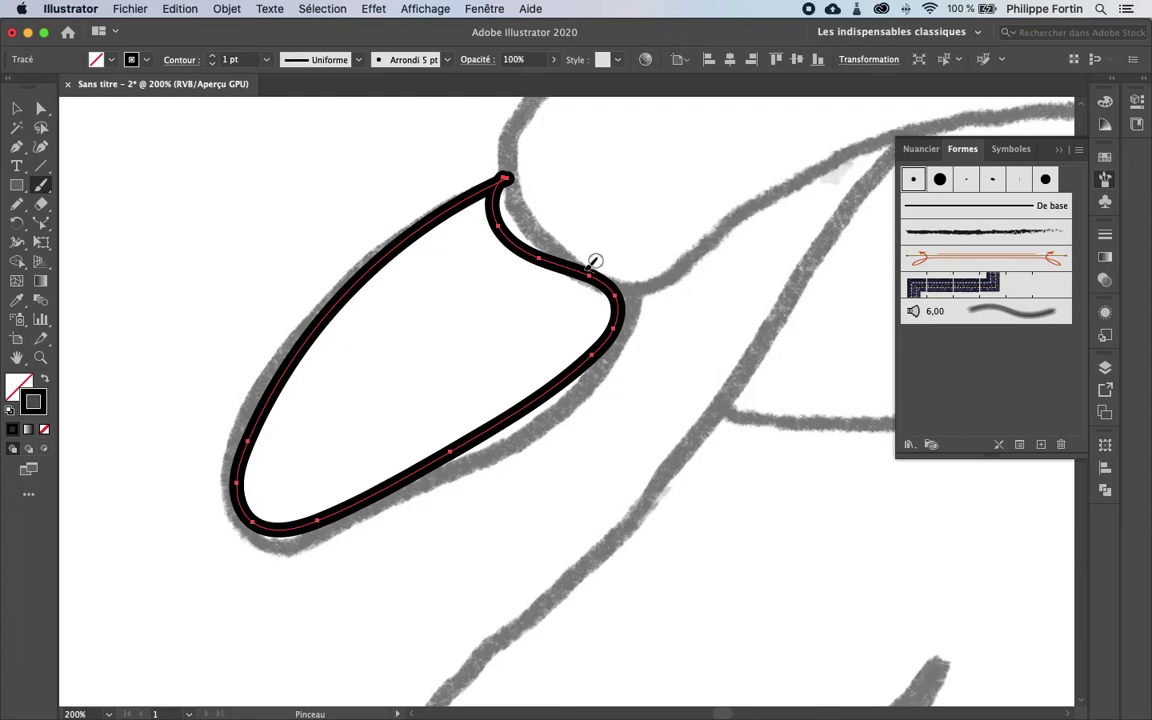
drag(527, 192, 503, 178)
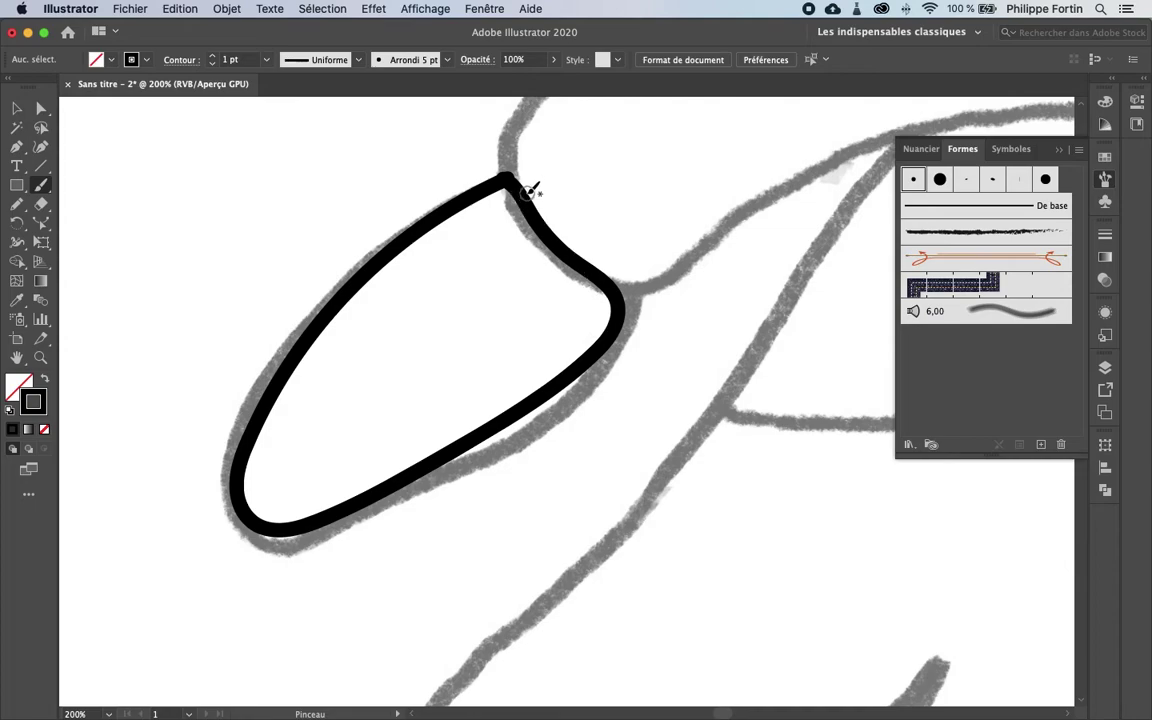
Reselect the shoe outline and repaint its long upper edge from the ankle corner toward the toe with a slightly inward stroke.
click(15, 110)
click(495, 192)
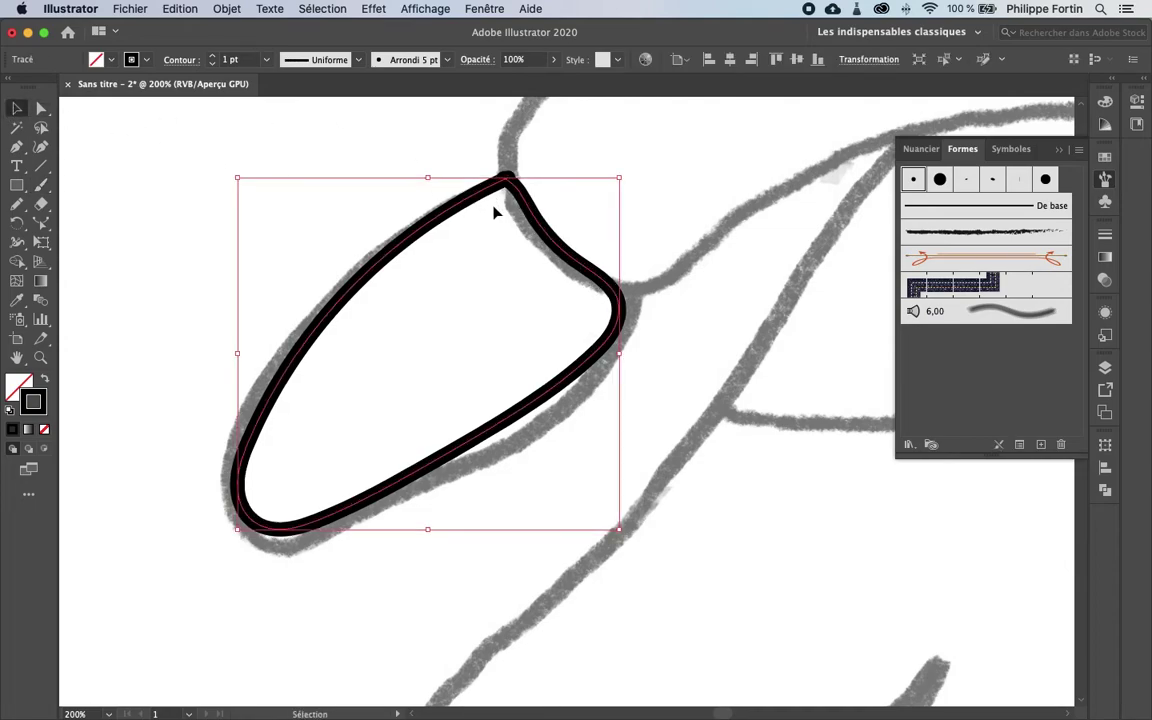
click(41, 187)
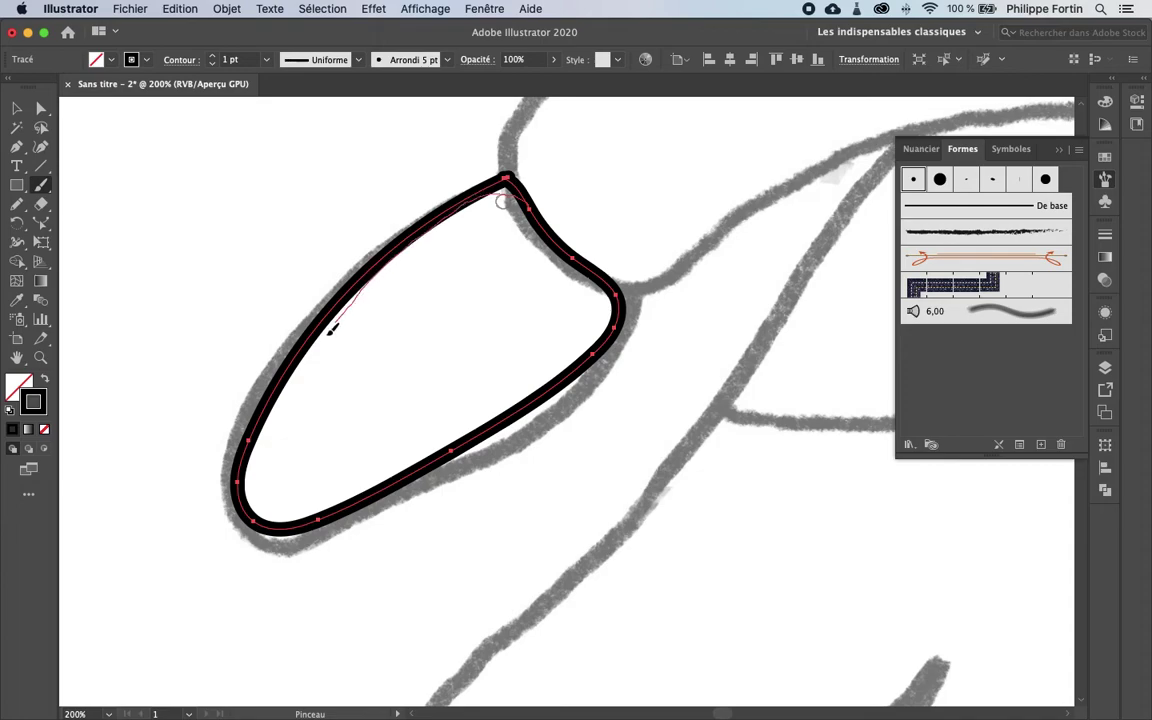
drag(263, 425, 260, 430)
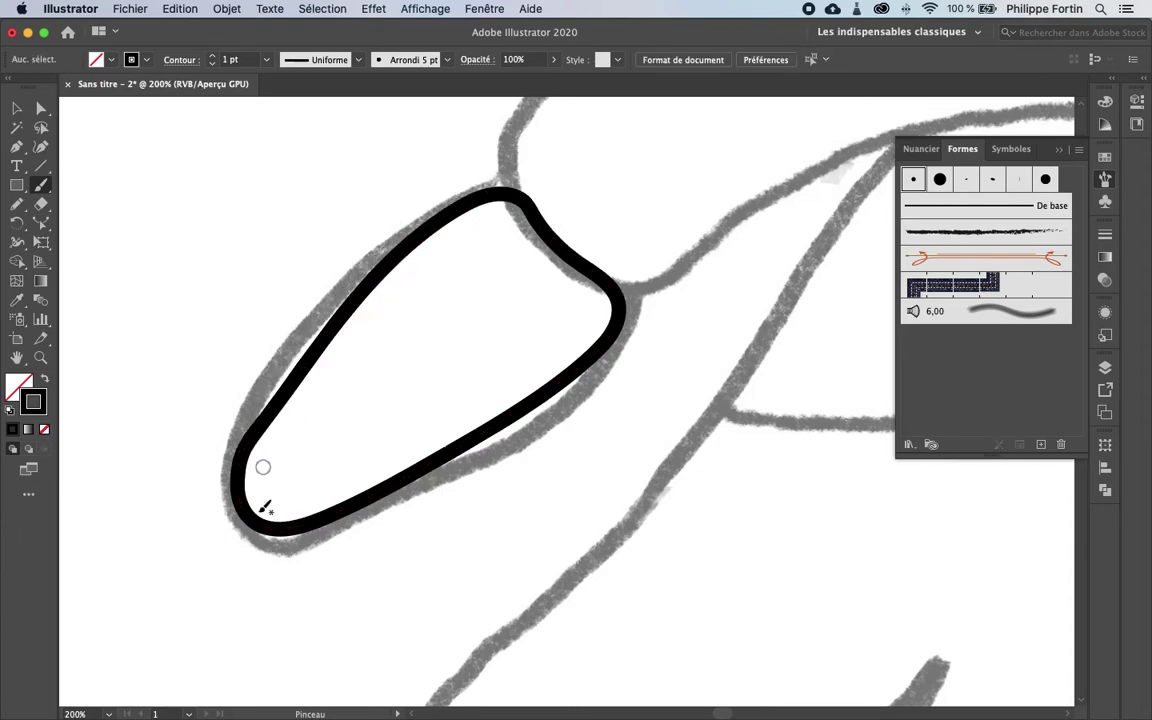
Undo the upper edge's redraw, then select and delete the black shoe outline.
click(17, 108)
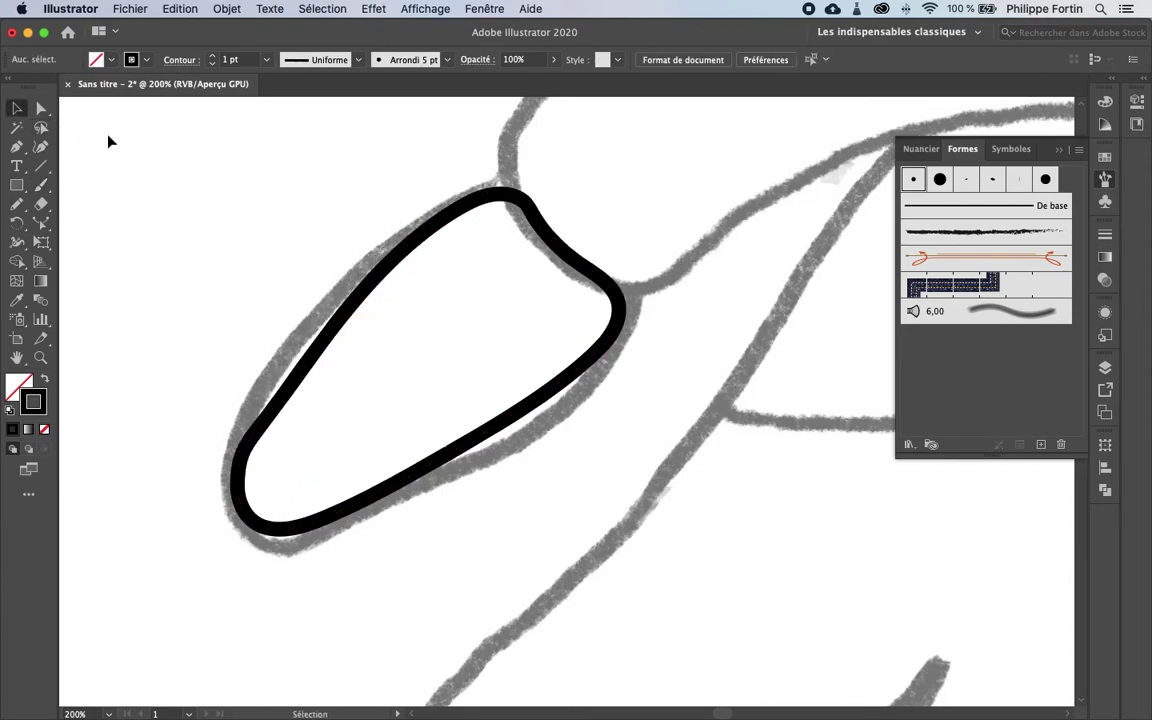
click(391, 262)
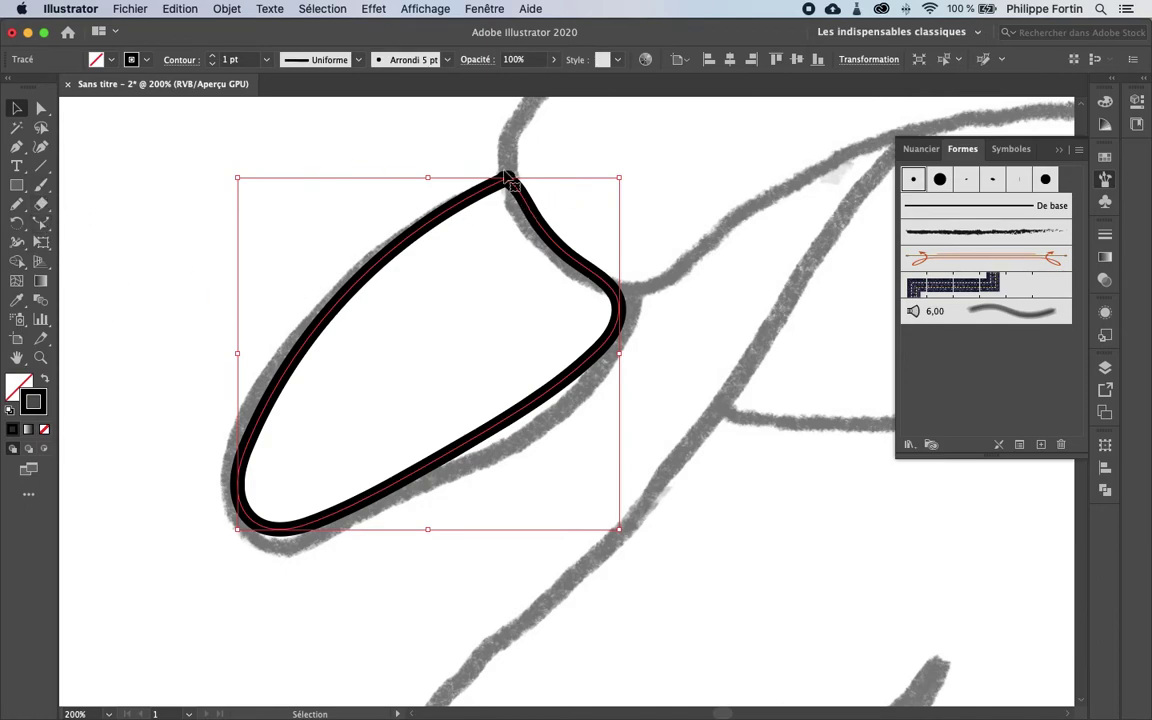
key(Delete)
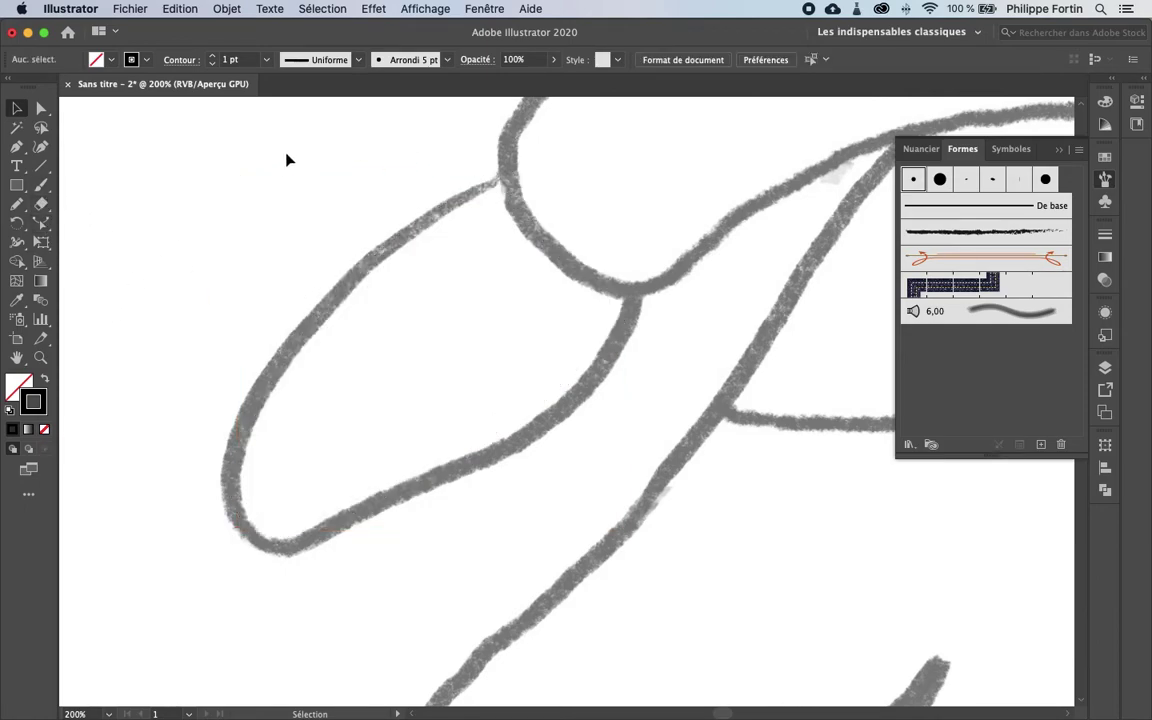
Switch to the Blob Brush (Forme de tache) with no stroke and a blue fill, 0000FF.
click(44, 187)
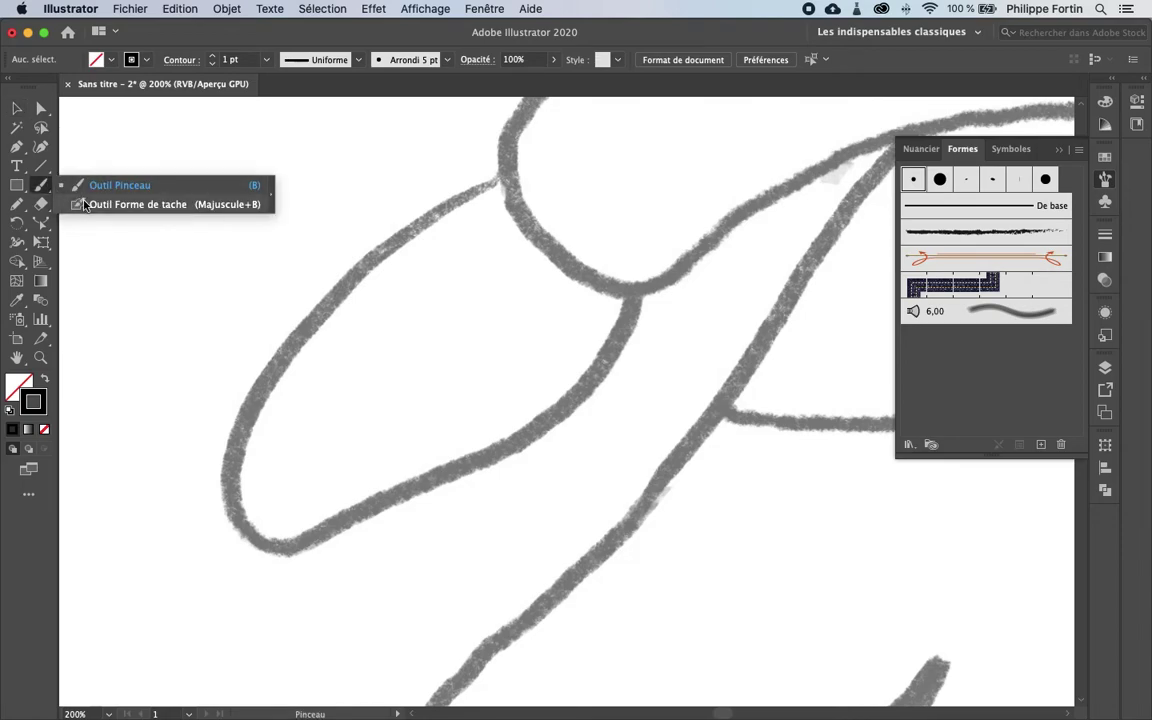
click(86, 205)
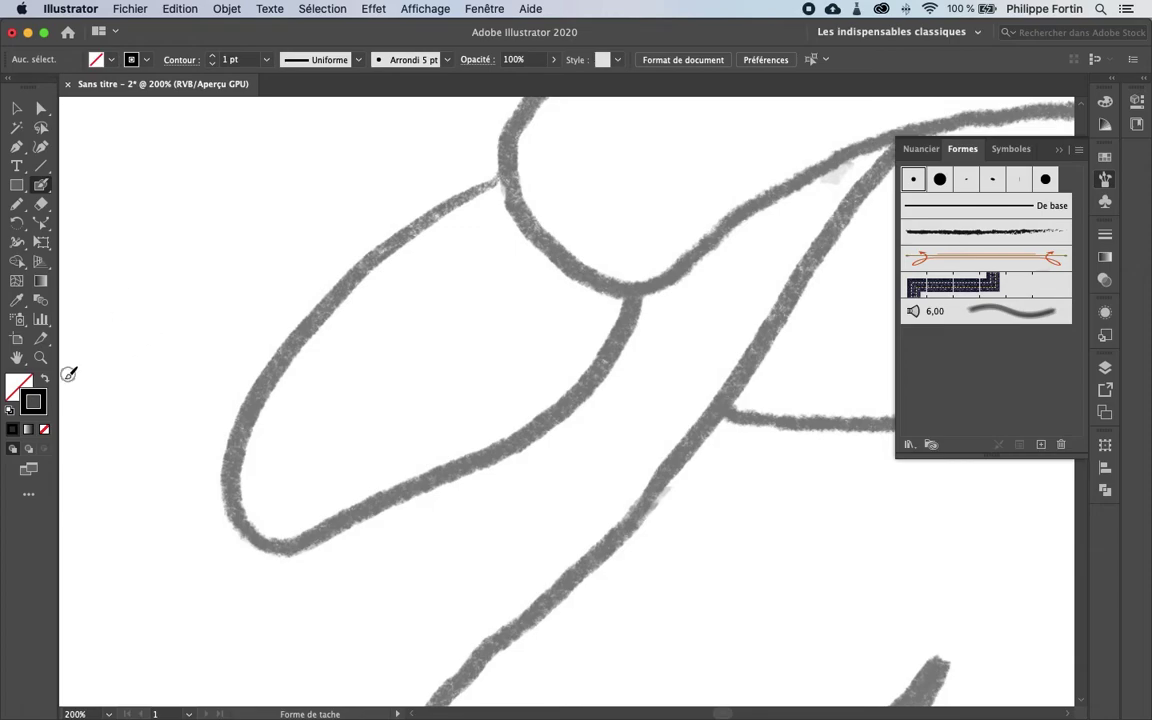
click(17, 390)
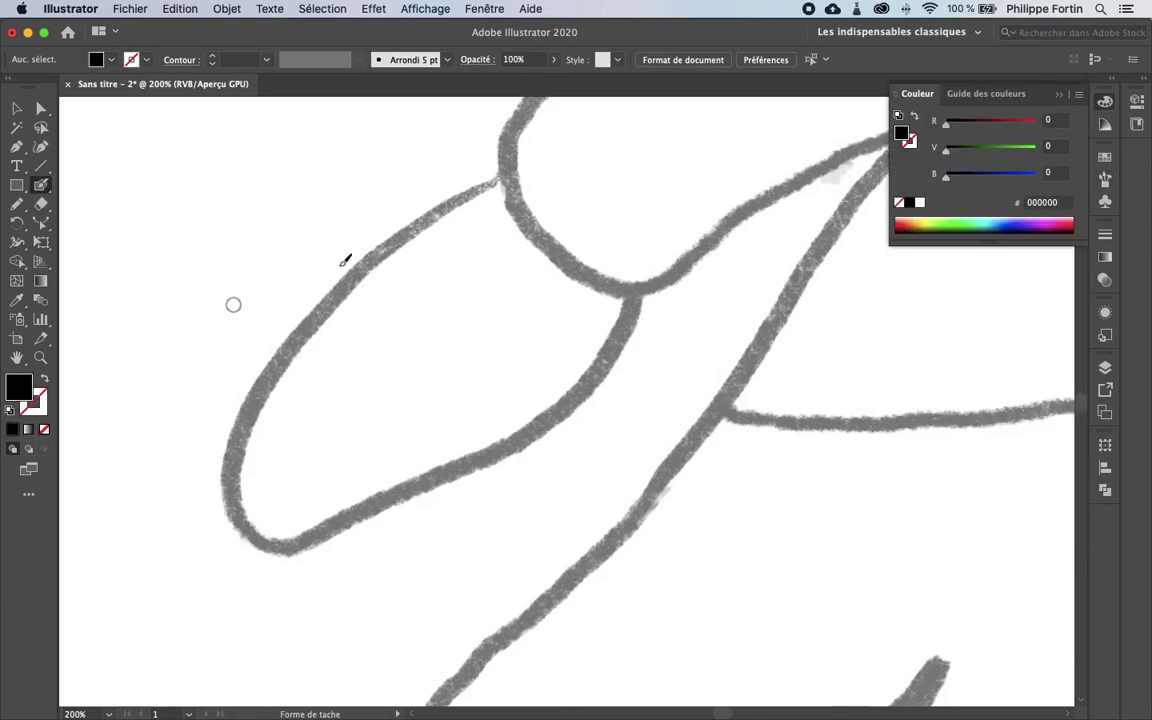
drag(990, 175, 1036, 175)
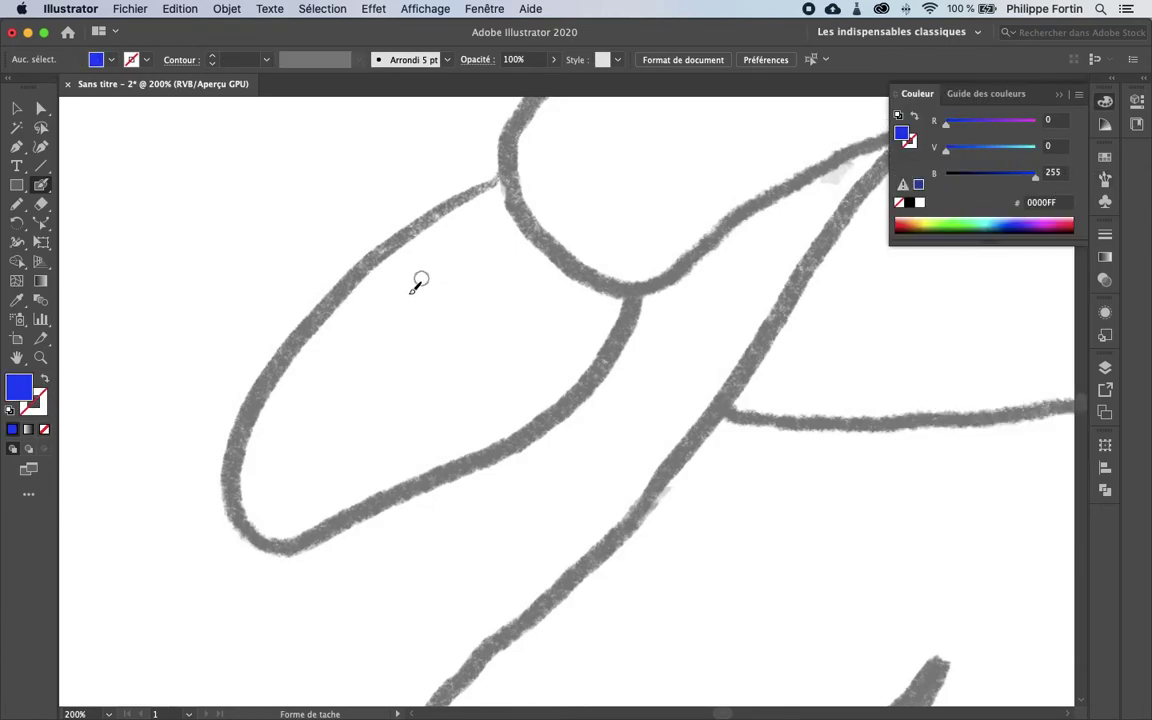
Paint a blue blob inside the upper part of the leftmost shoe and extend it toward the toe in outline view.
mouse_move(402, 240)
mouse_down()
mouse_move(335, 308)
mouse_move(370, 323)
mouse_move(465, 245)
mouse_move(488, 272)
mouse_up()
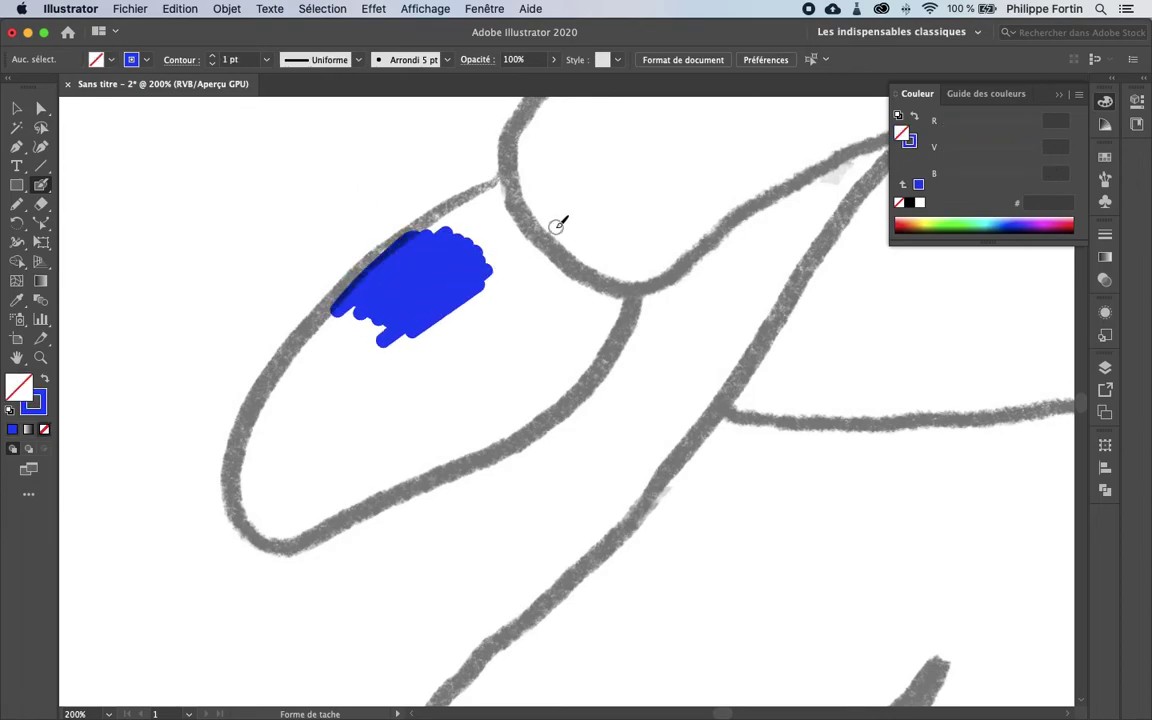
key(super+y)
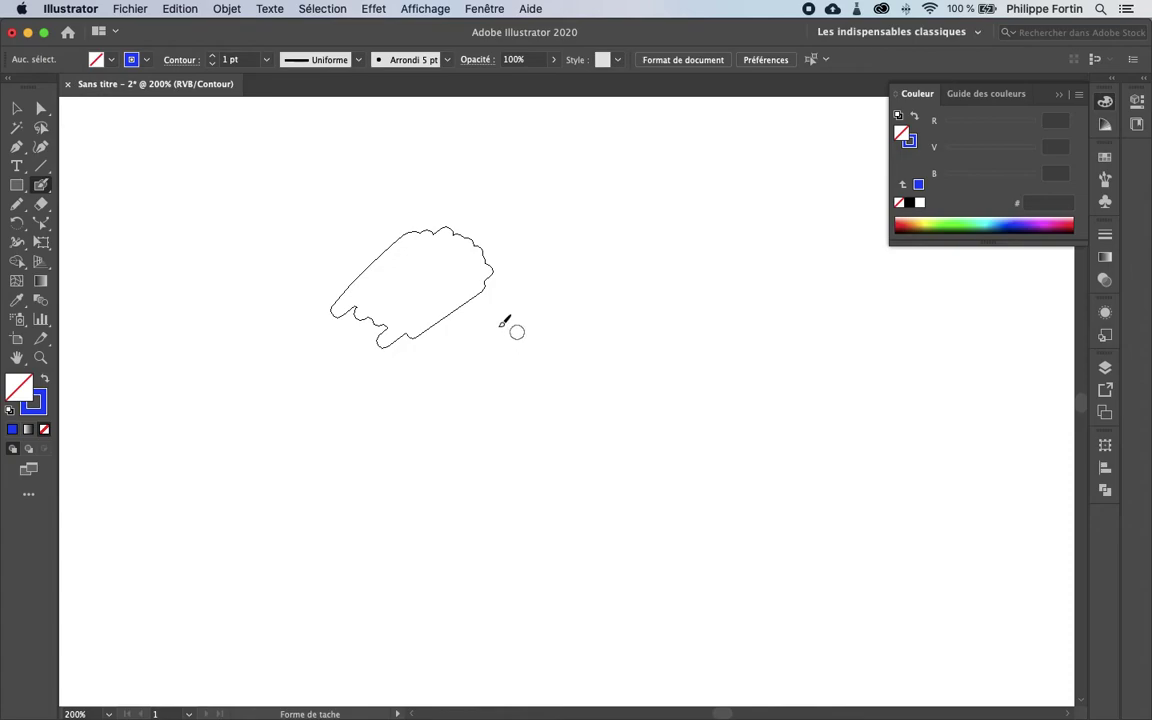
mouse_move(476, 293)
mouse_down()
mouse_move(366, 372)
mouse_move(403, 314)
mouse_move(330, 318)
mouse_move(362, 250)
mouse_up()
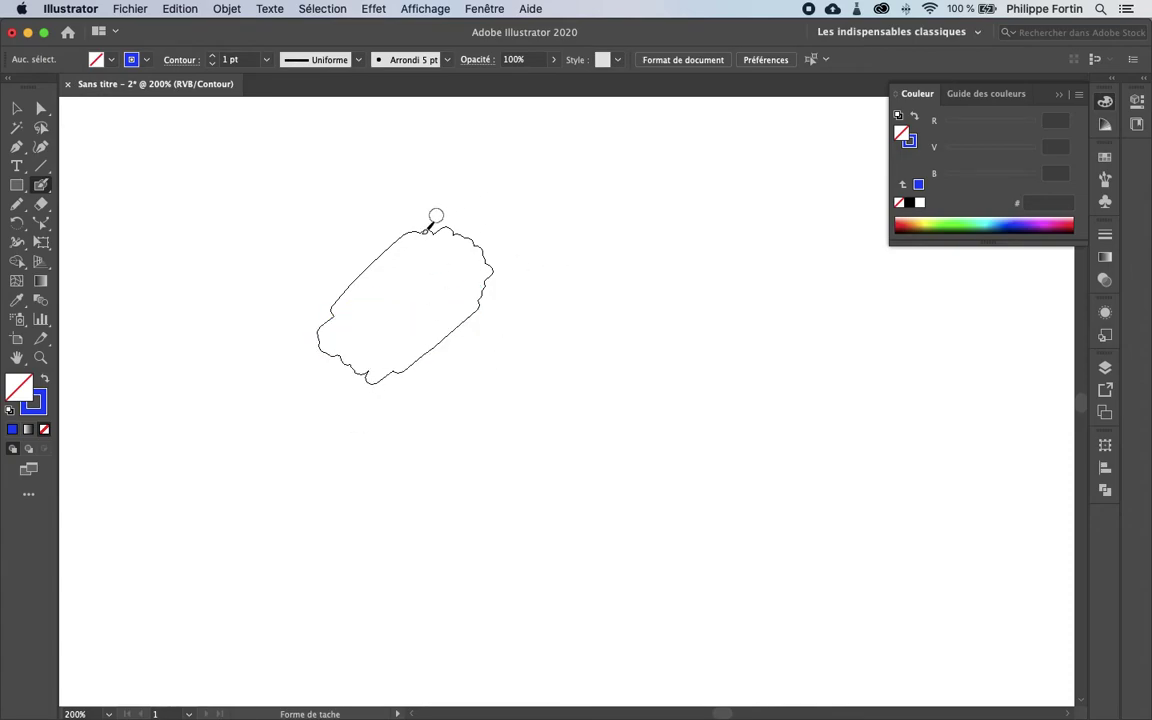
key(super+y)
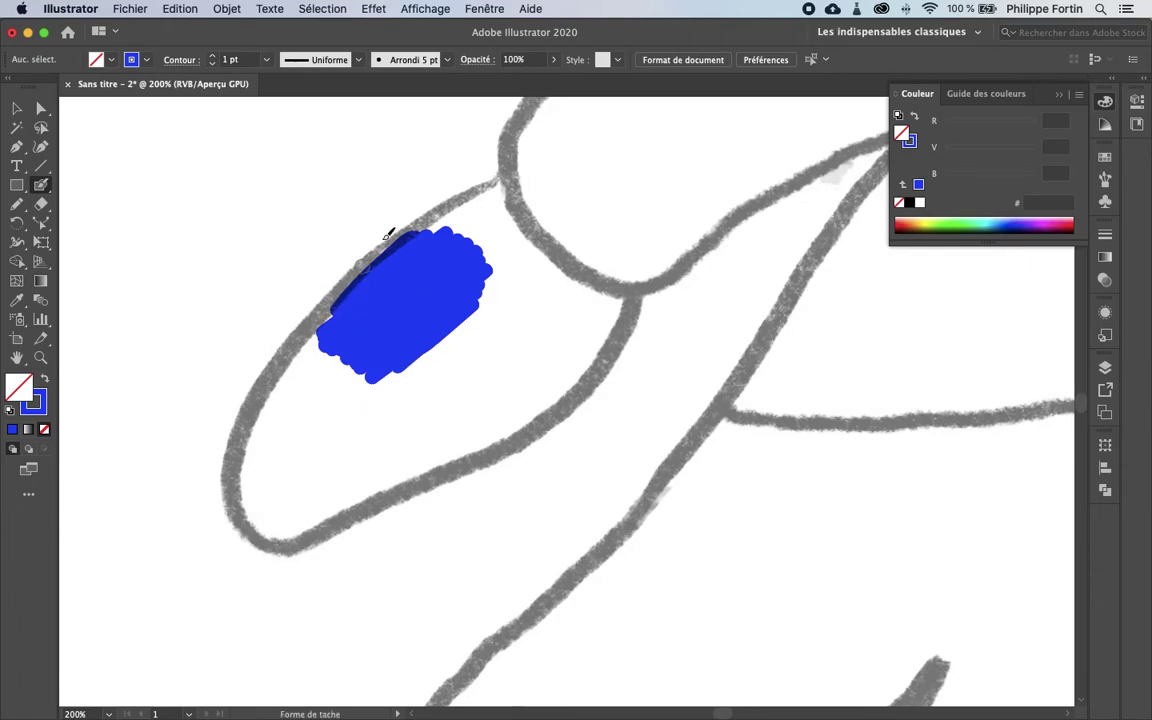
Extend the blue blob up to the shoe's ankle corner and toward its lower edge, checking the merged shape in outline view.
mouse_move(358, 318)
mouse_down()
mouse_move(316, 341)
mouse_move(396, 243)
mouse_move(498, 174)
mouse_move(428, 226)
mouse_move(463, 213)
mouse_move(450, 239)
mouse_move(480, 200)
mouse_move(476, 234)
mouse_move(503, 183)
mouse_move(484, 258)
mouse_up()
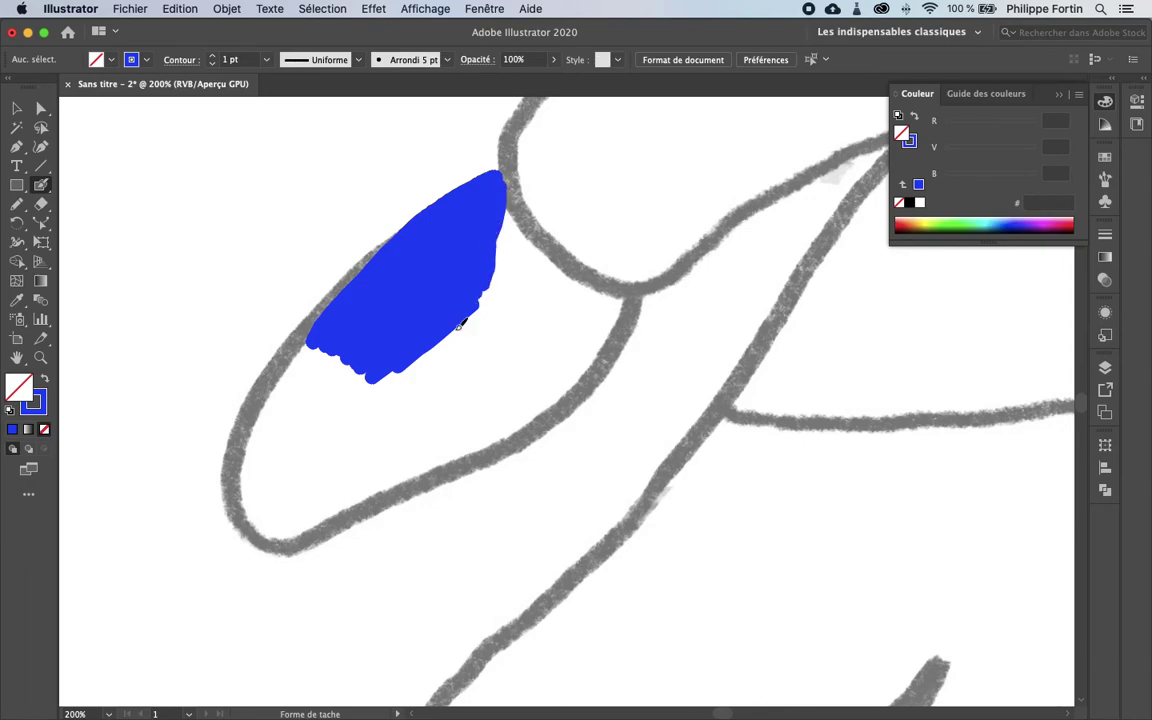
key(super+y)
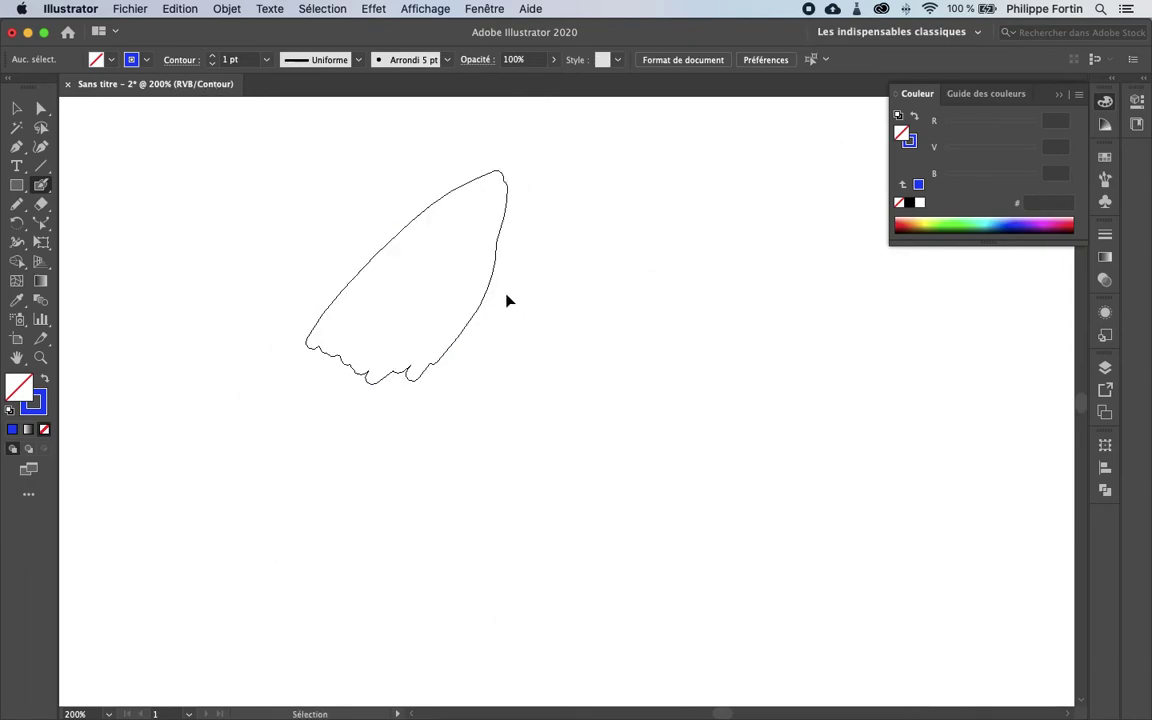
mouse_move(534, 292)
mouse_down()
mouse_move(515, 320)
mouse_move(553, 285)
mouse_move(544, 305)
mouse_move(535, 297)
mouse_move(508, 313)
mouse_move(485, 340)
mouse_move(506, 313)
mouse_move(522, 332)
mouse_move(505, 312)
mouse_move(489, 327)
mouse_move(502, 307)
mouse_move(485, 321)
mouse_move(493, 310)
mouse_move(475, 311)
mouse_move(479, 270)
mouse_up()
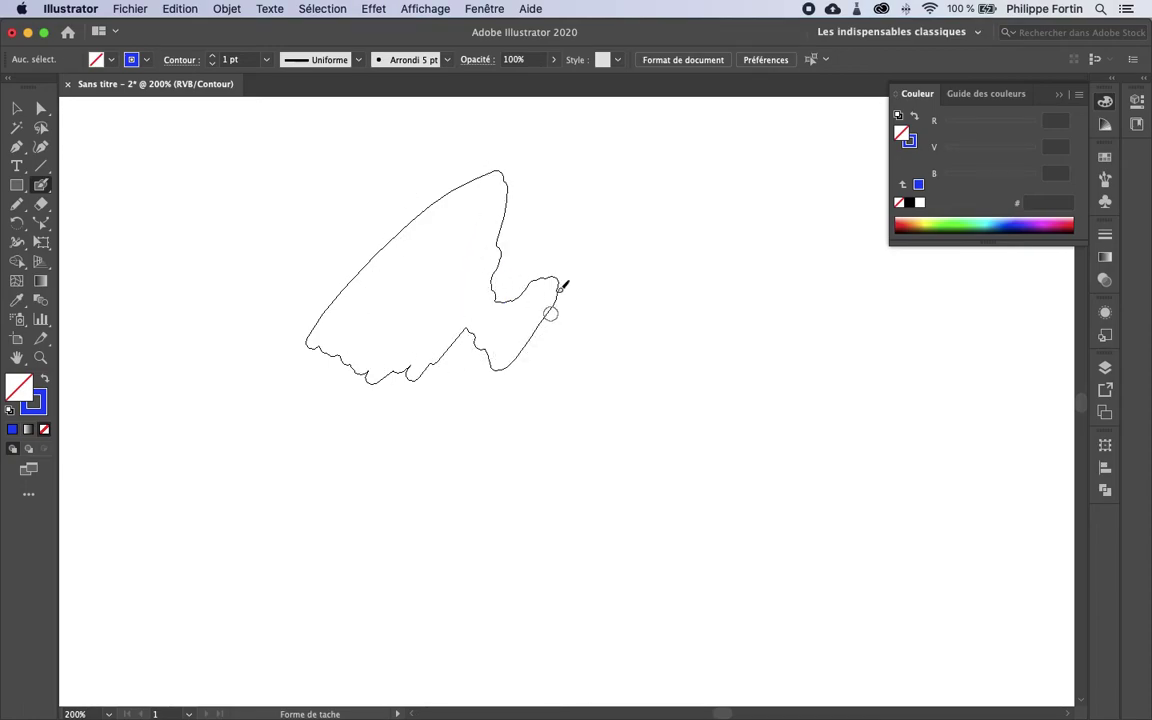
key(super+y)
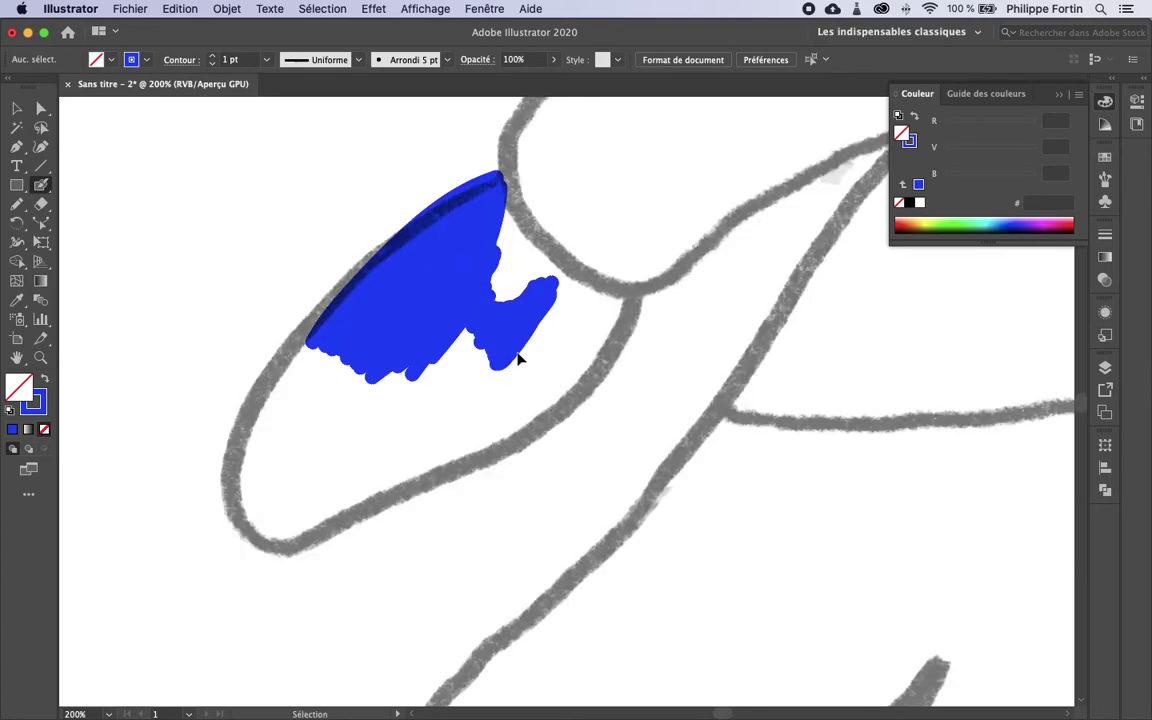
drag(436, 350, 476, 329)
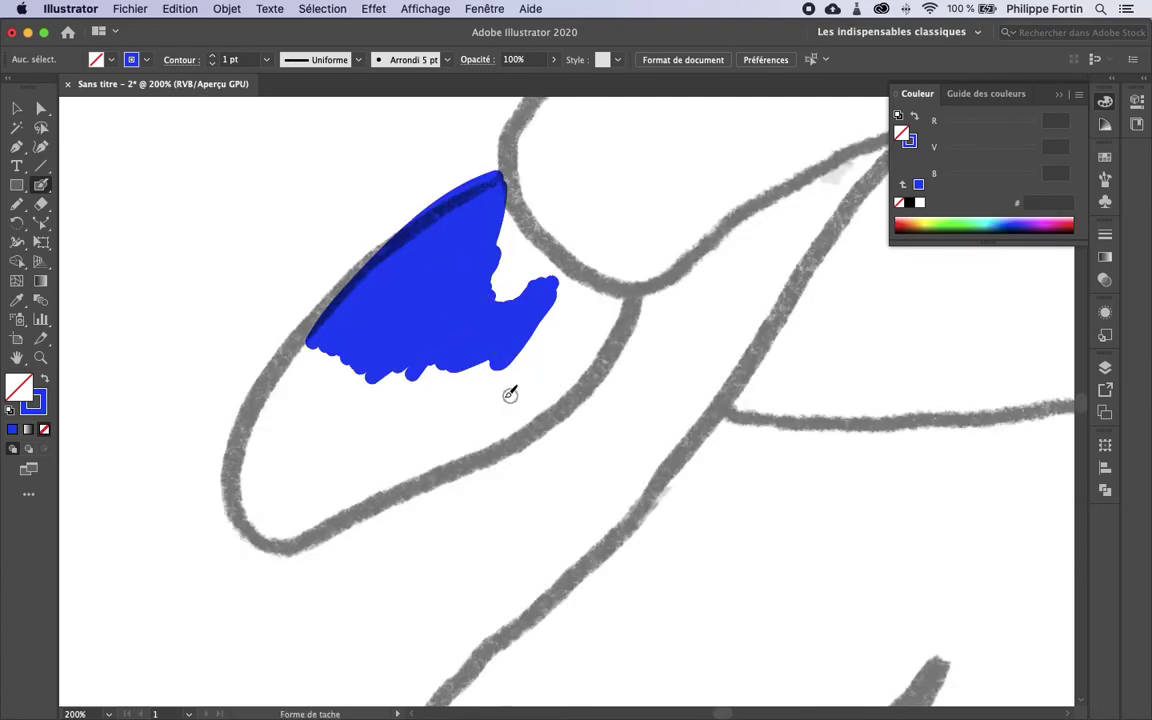
Set the Blob Brush's size to 99 pt in its tool options.
double_click(42, 187)
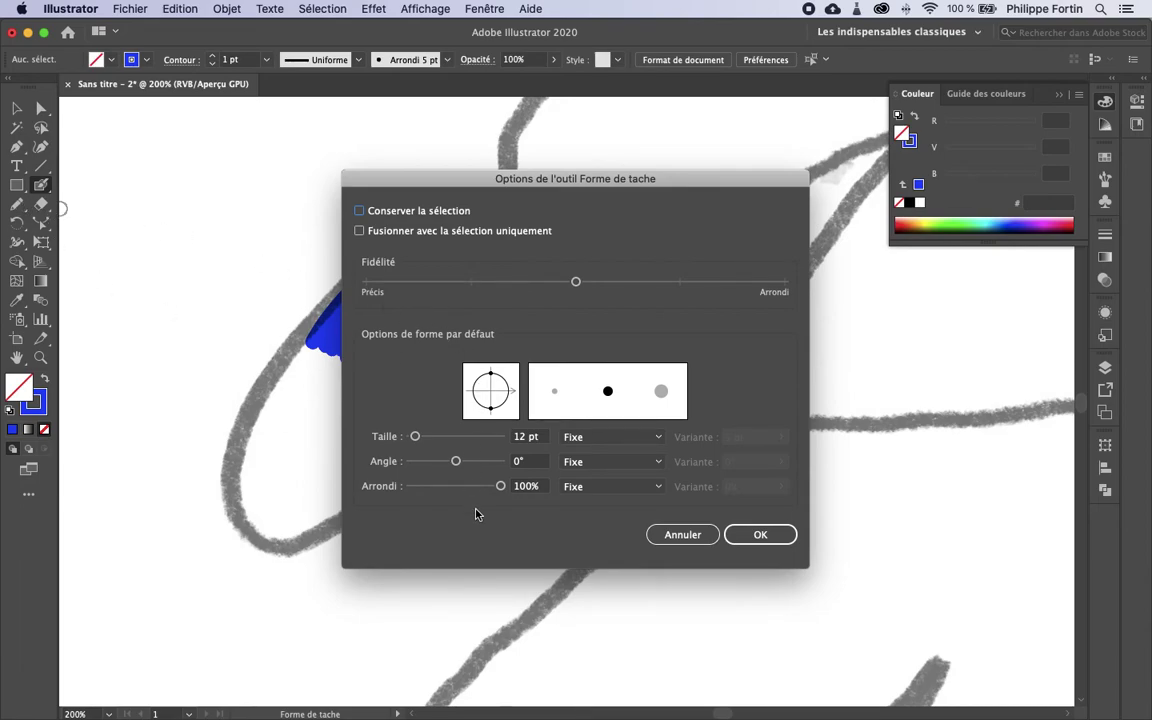
click(458, 437)
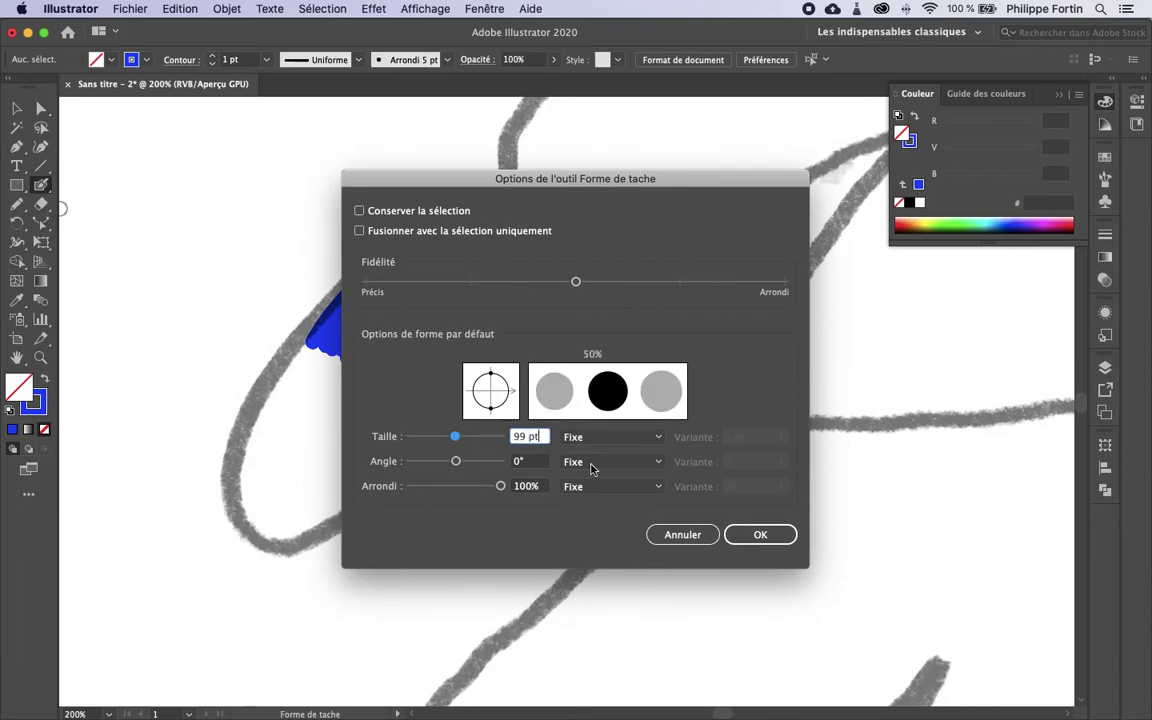
click(752, 535)
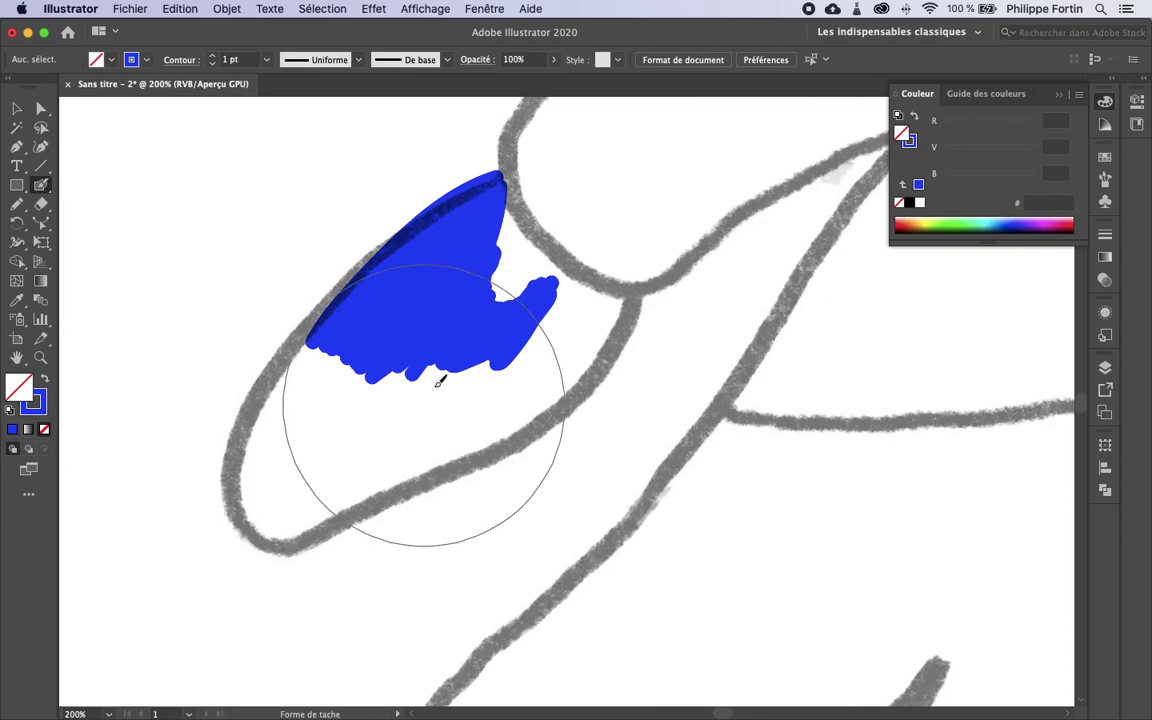
Set the Blob Brush's size to 45 pt and fill the rest of the leftmost shoe in blue, checking the shape in outline view.
double_click(41, 185)
drag(454, 437, 431, 442)
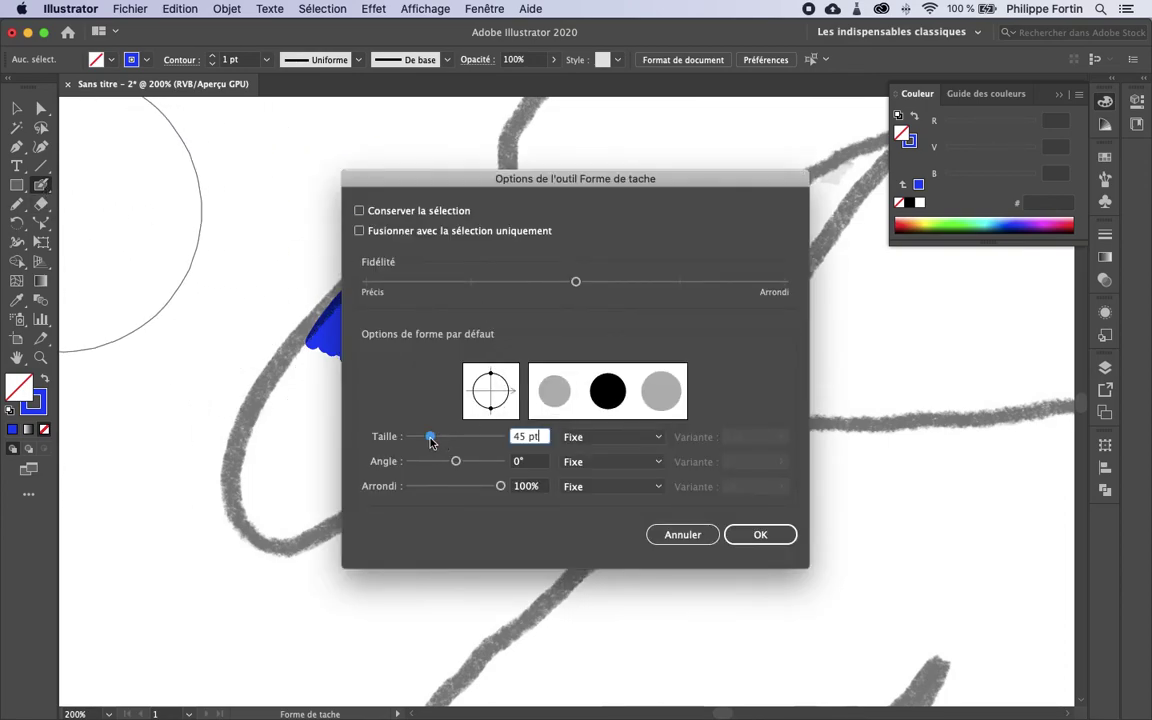
click(760, 533)
mouse_move(373, 360)
mouse_down()
mouse_move(309, 439)
mouse_move(297, 480)
mouse_move(546, 336)
mouse_move(564, 319)
mouse_move(532, 313)
mouse_move(521, 242)
mouse_move(565, 235)
mouse_move(587, 268)
mouse_move(529, 334)
mouse_up()
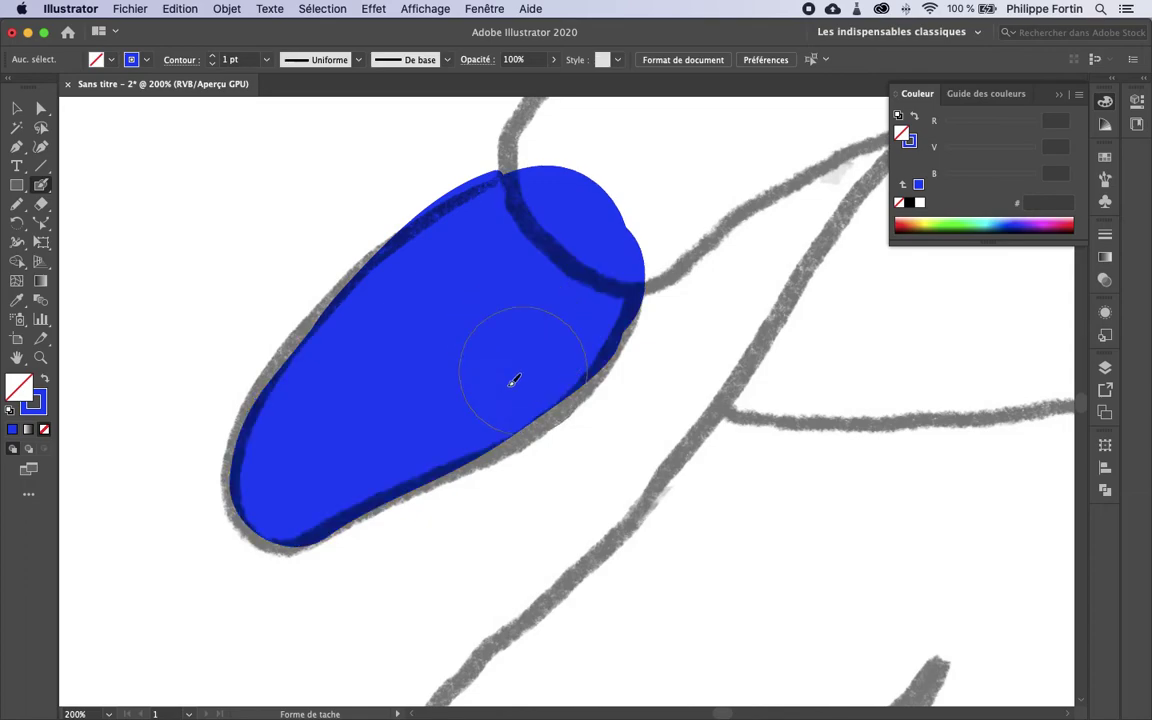
key(super+y)
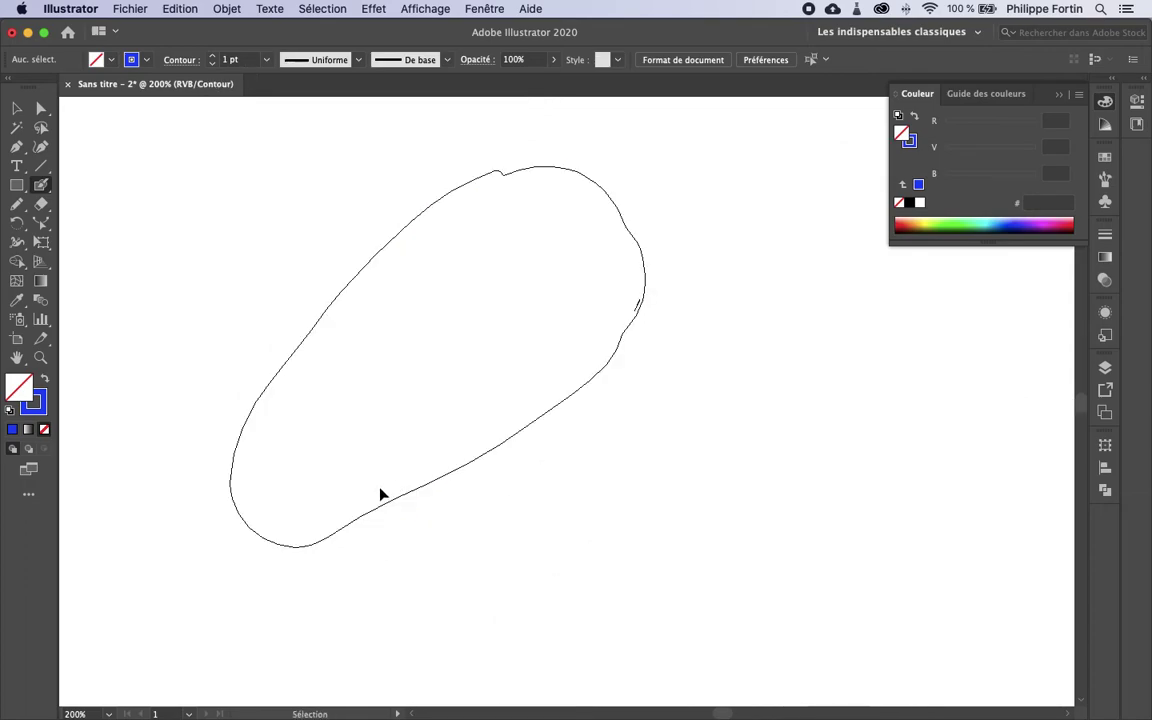
Erase the lower edge and ankle side of the blue shoe shape with the Eraser, checking the cut path in outline view.
key(super+y)
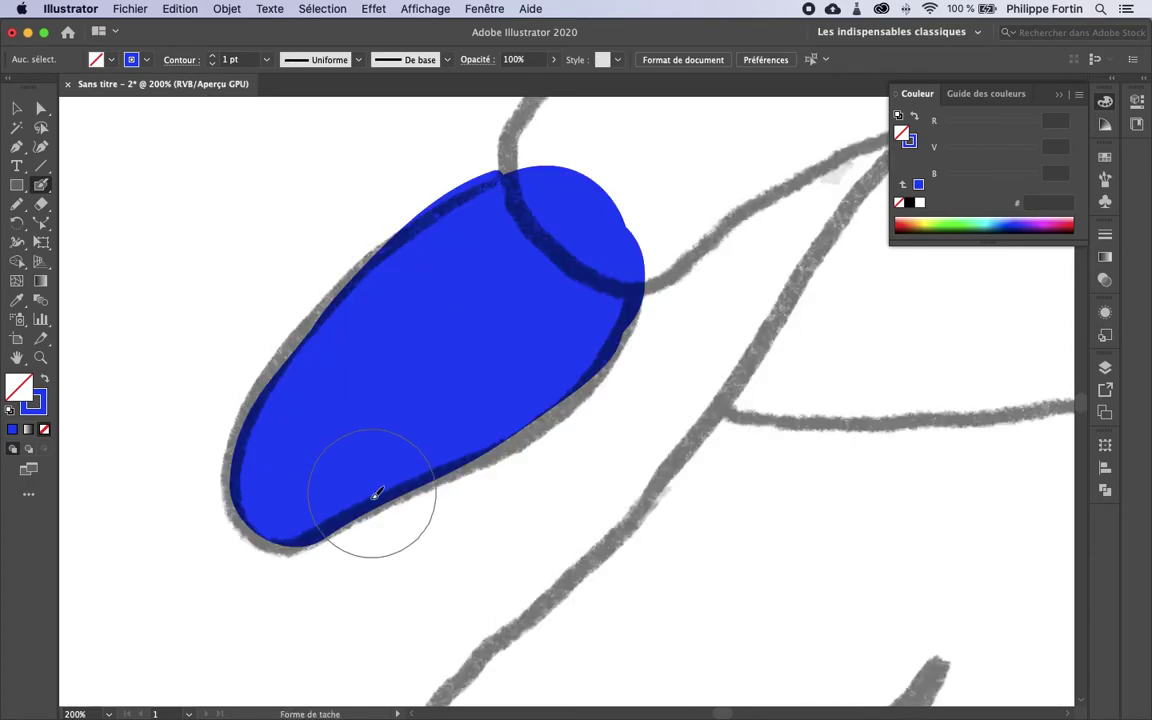
click(41, 204)
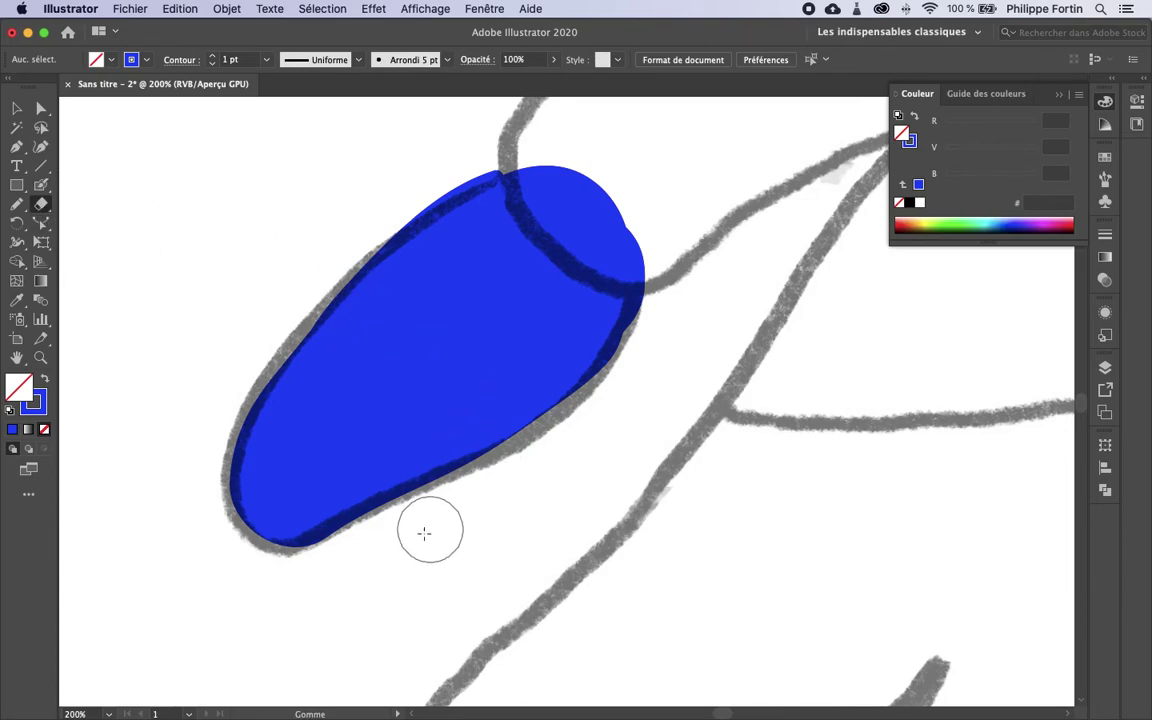
drag(448, 499, 605, 372)
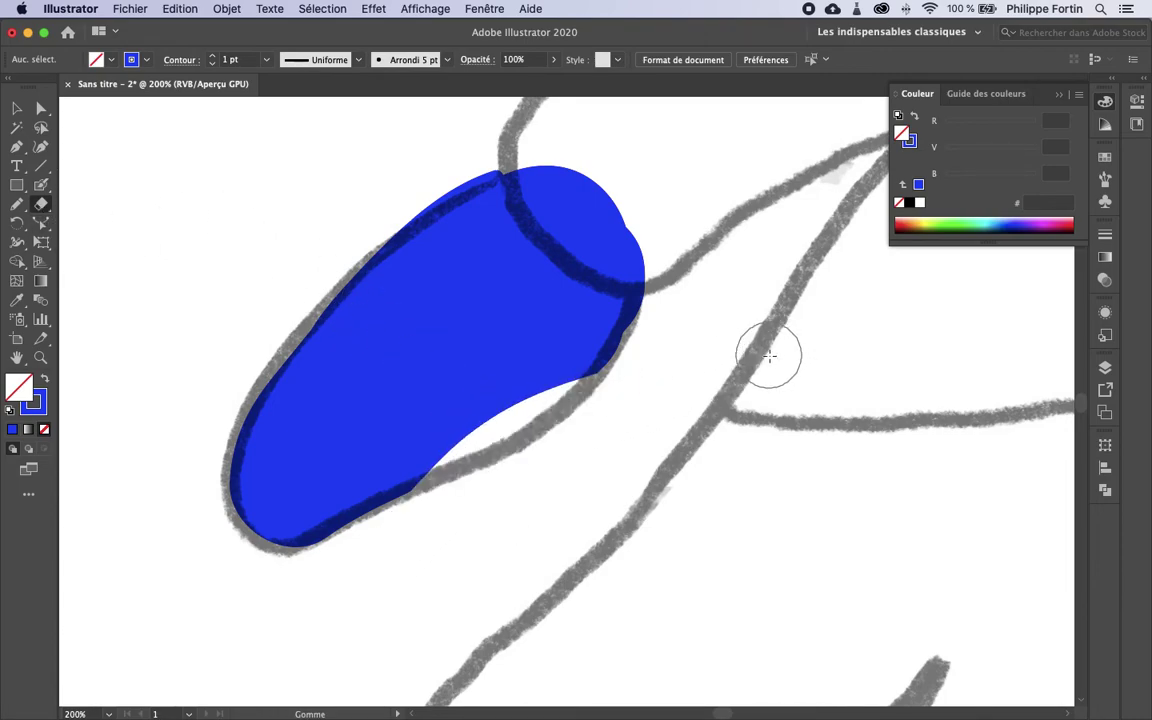
key(super+y)
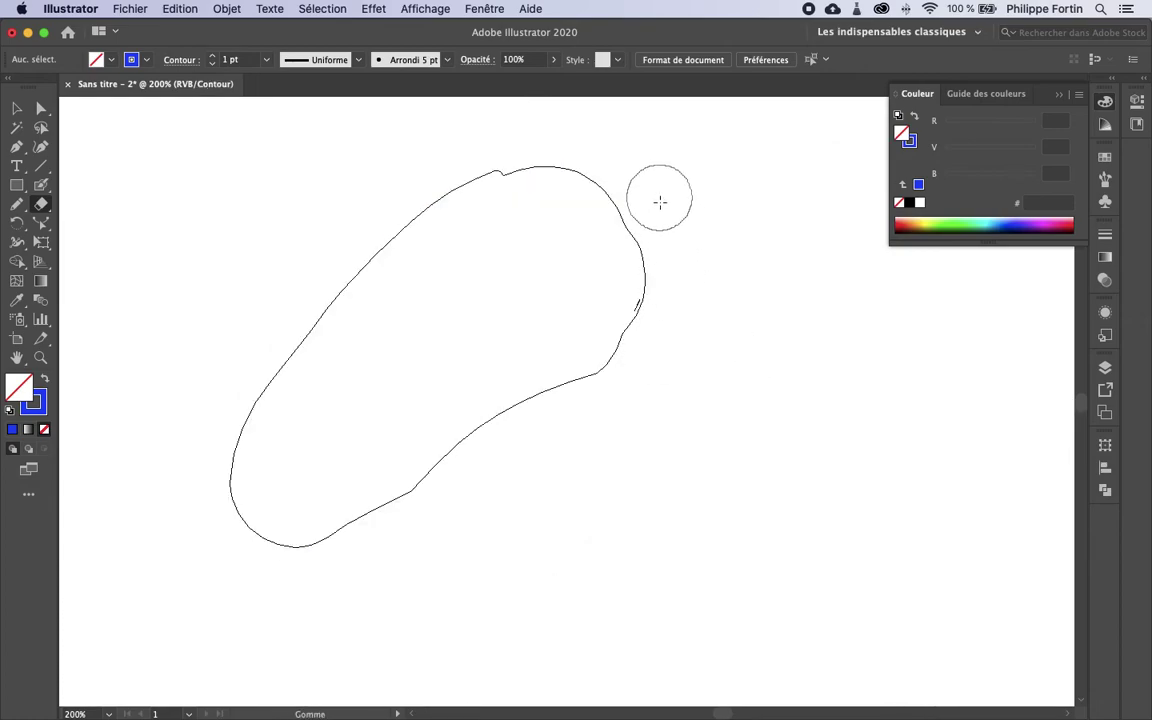
mouse_move(648, 274)
mouse_down()
mouse_move(602, 357)
mouse_move(470, 514)
mouse_up()
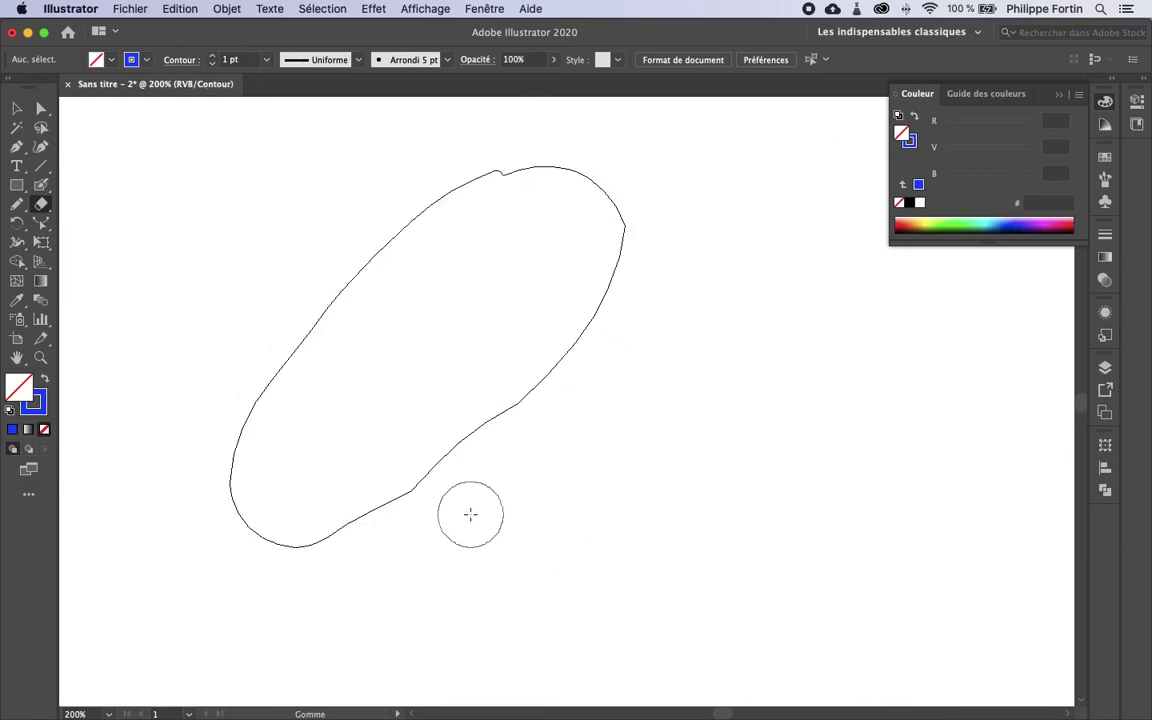
key(super+y)
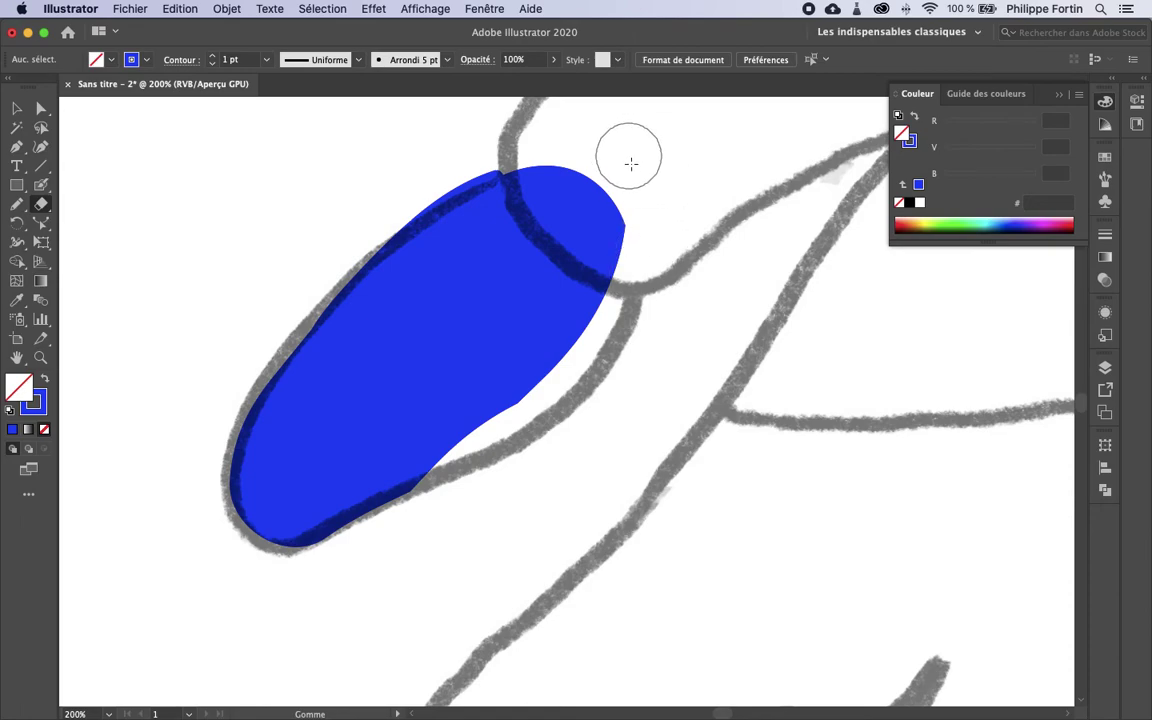
mouse_move(641, 222)
mouse_down()
mouse_move(612, 323)
mouse_move(586, 361)
mouse_move(470, 456)
mouse_move(404, 540)
mouse_up()
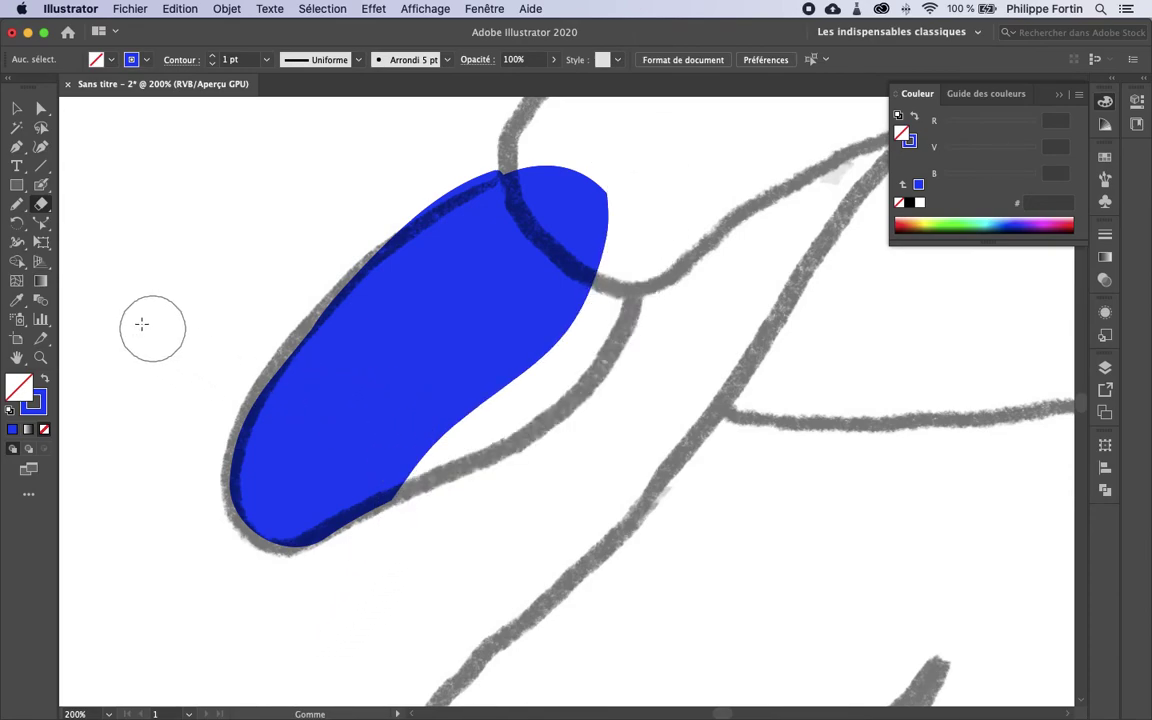
Repaint the erased lower edge and ankle side of the shoe in blue with the Blob Brush, checking the merged shape in outline view.
click(41, 184)
mouse_move(555, 345)
mouse_down()
mouse_move(553, 314)
mouse_move(514, 362)
mouse_move(375, 435)
mouse_up()
mouse_move(590, 300)
mouse_down()
mouse_move(571, 268)
mouse_move(556, 314)
mouse_move(563, 242)
mouse_up()
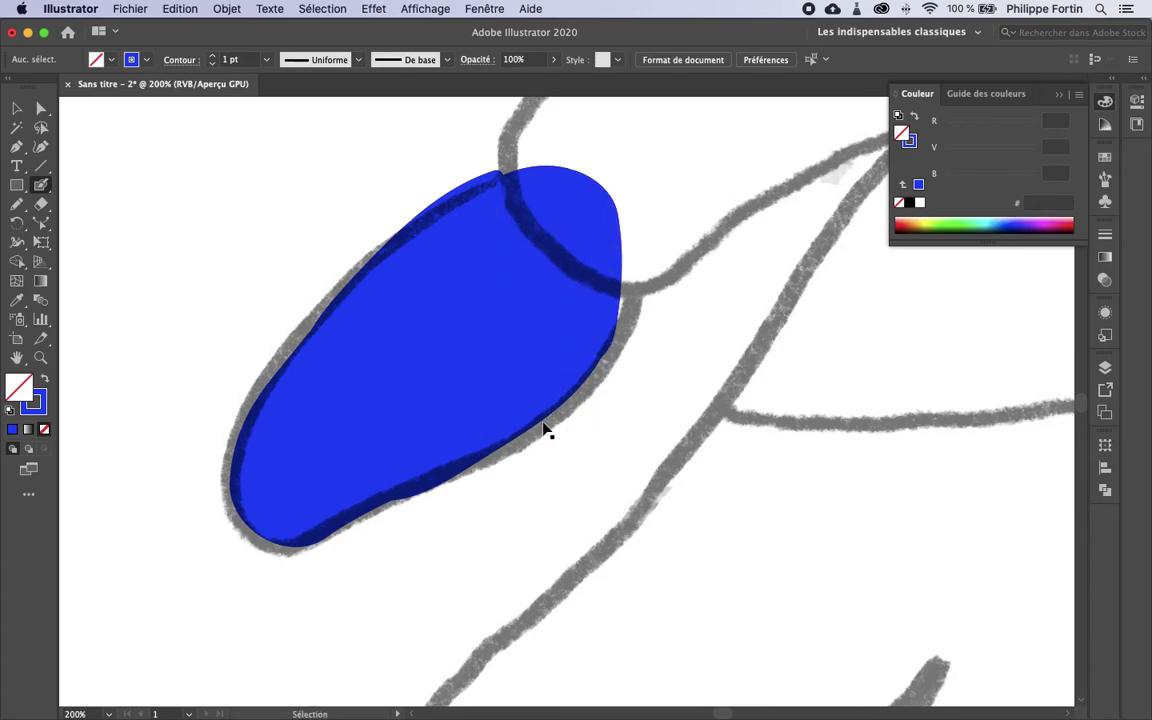
key(super+y)
key(super+y)
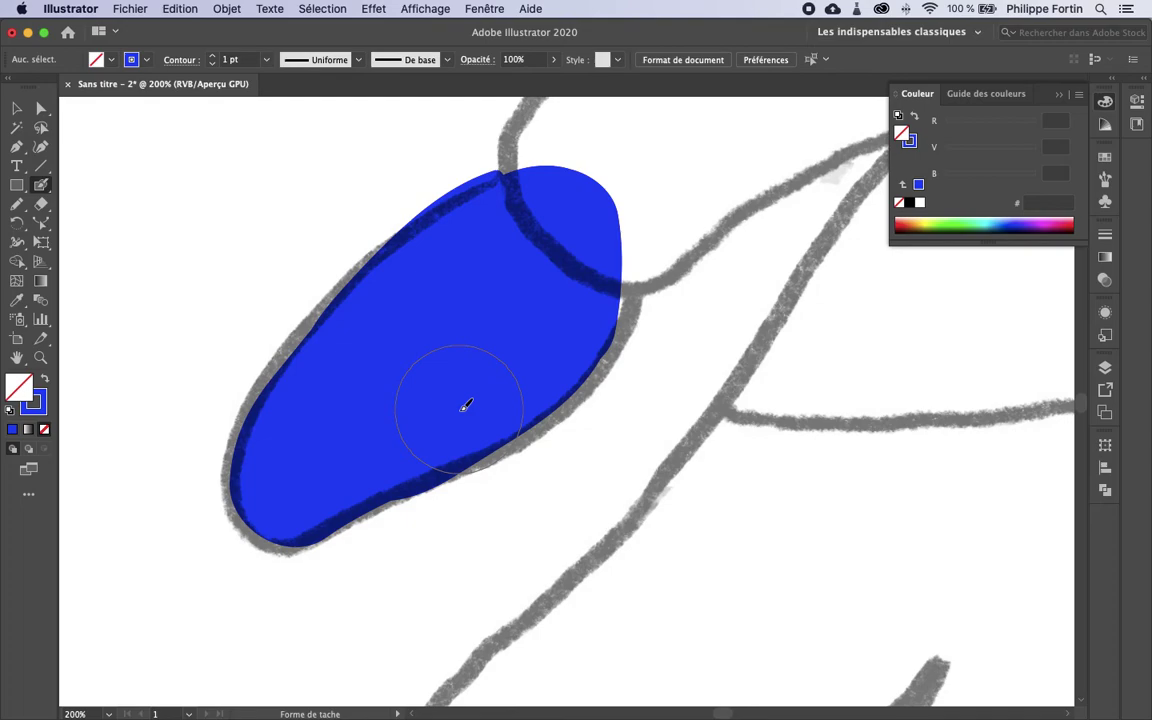
Select the blue shoe shape and shift it slightly up and to the left over the sketch.
click(43, 187)
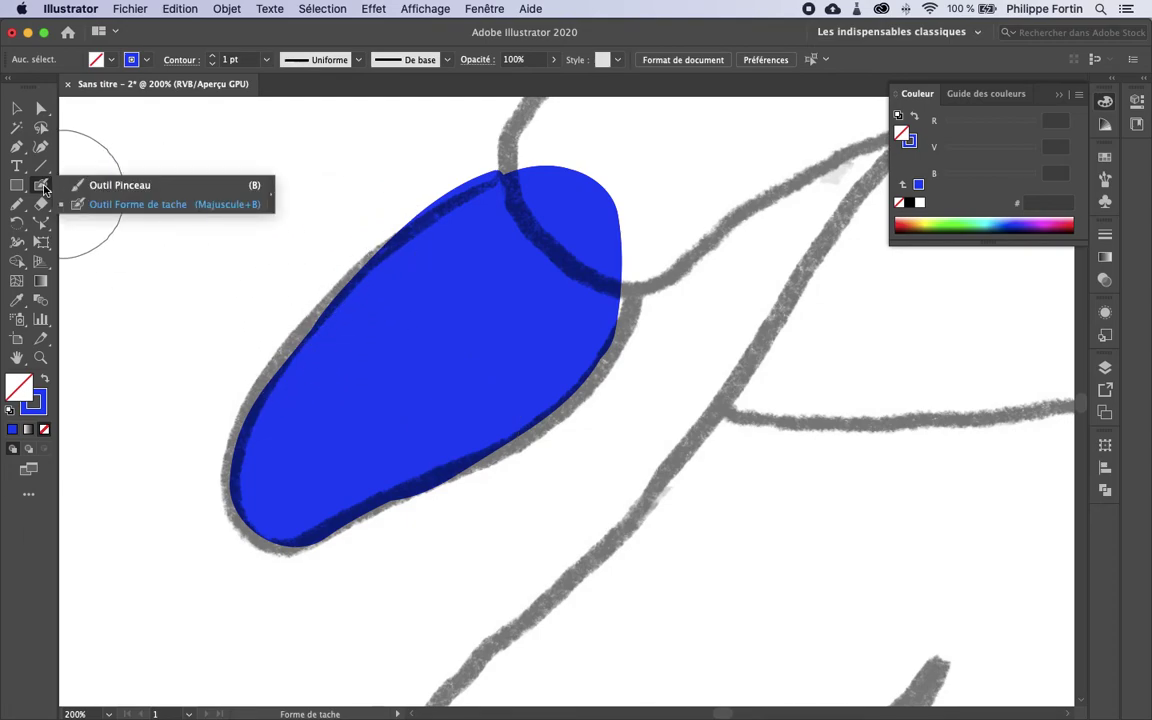
click(43, 187)
click(37, 191)
click(37, 191)
click(17, 108)
click(462, 310)
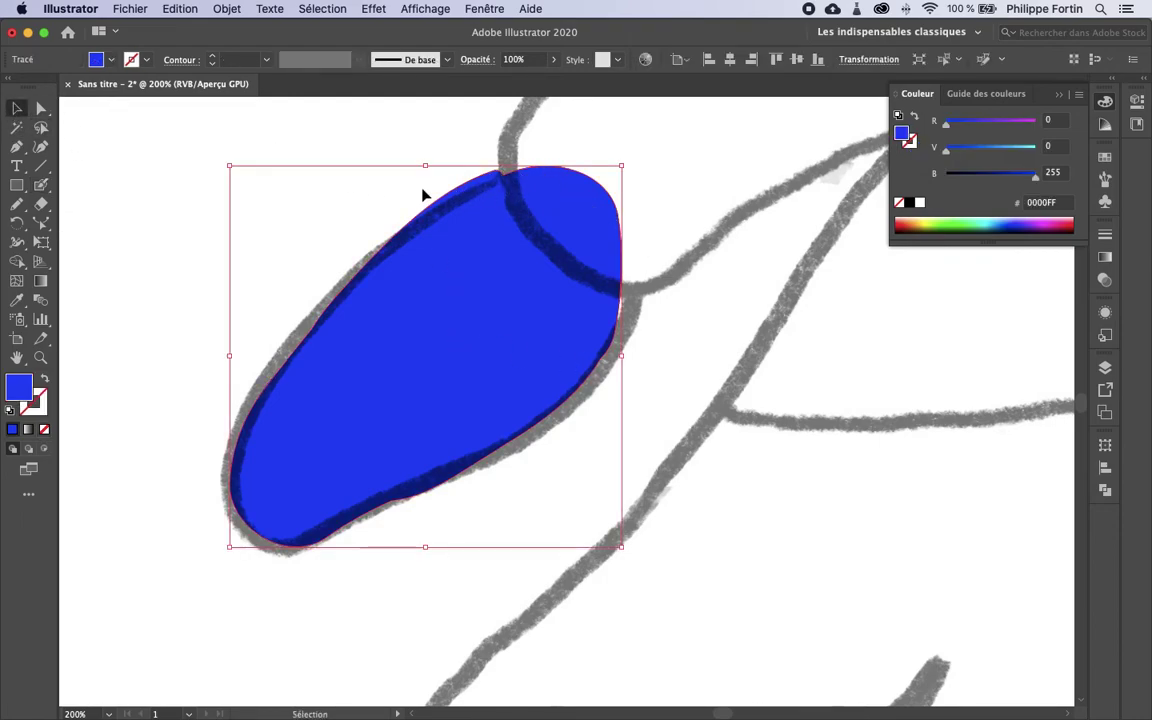
click(68, 195)
key(super+a)
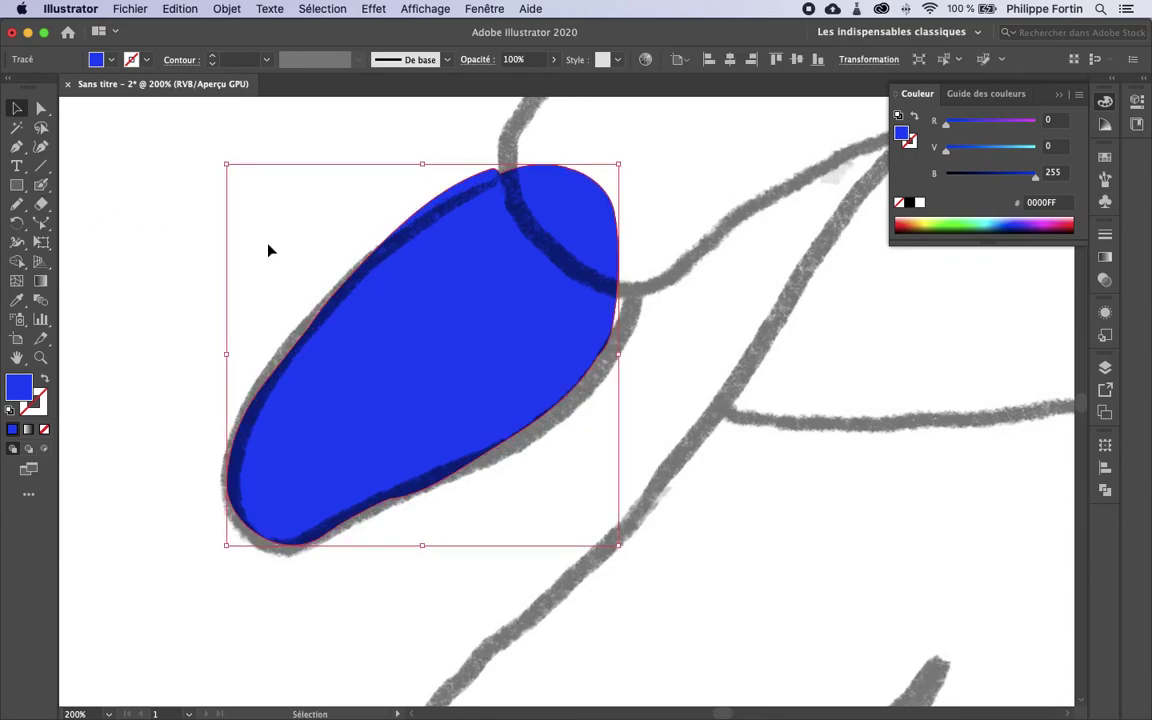
Paint over the notch in the blue shape's upper edge with the Blob Brush and reselect the shape.
click(41, 184)
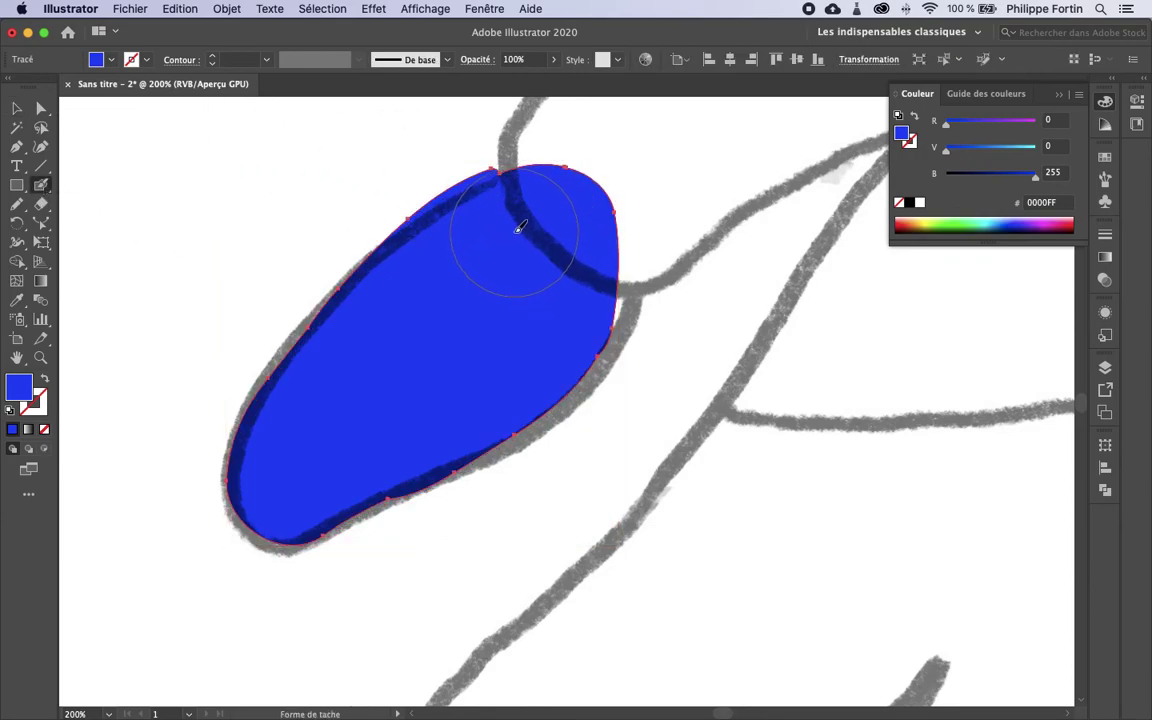
key(super+shift+a)
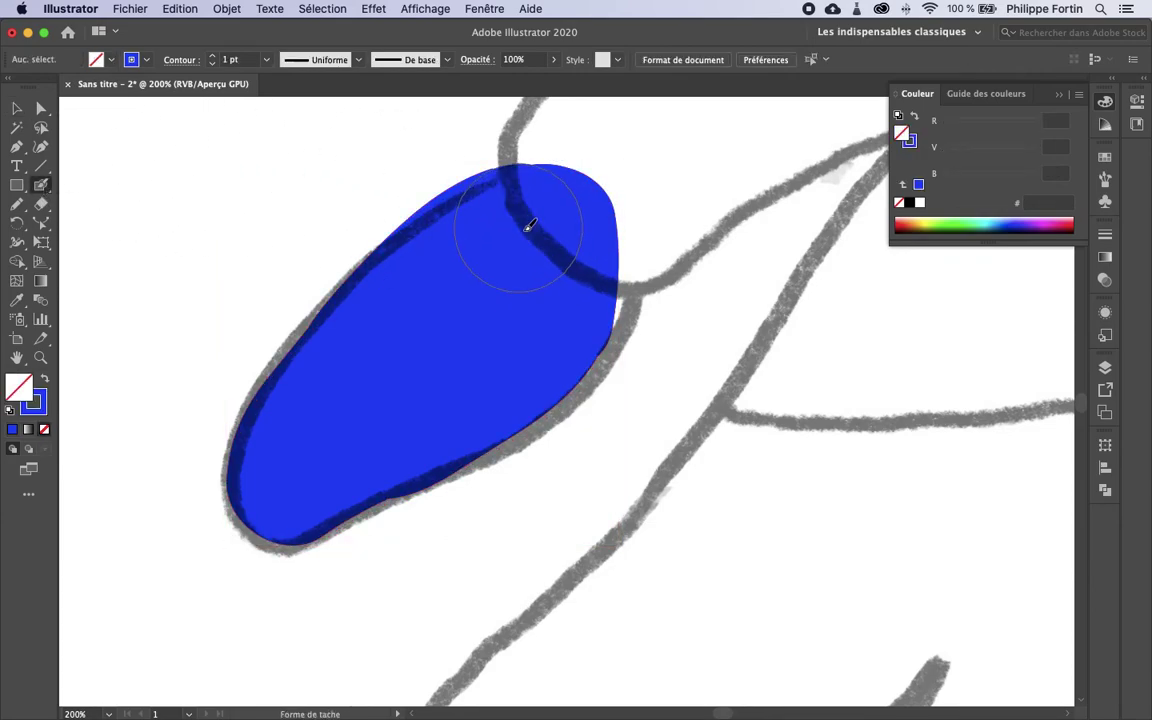
key(v)
click(470, 302)
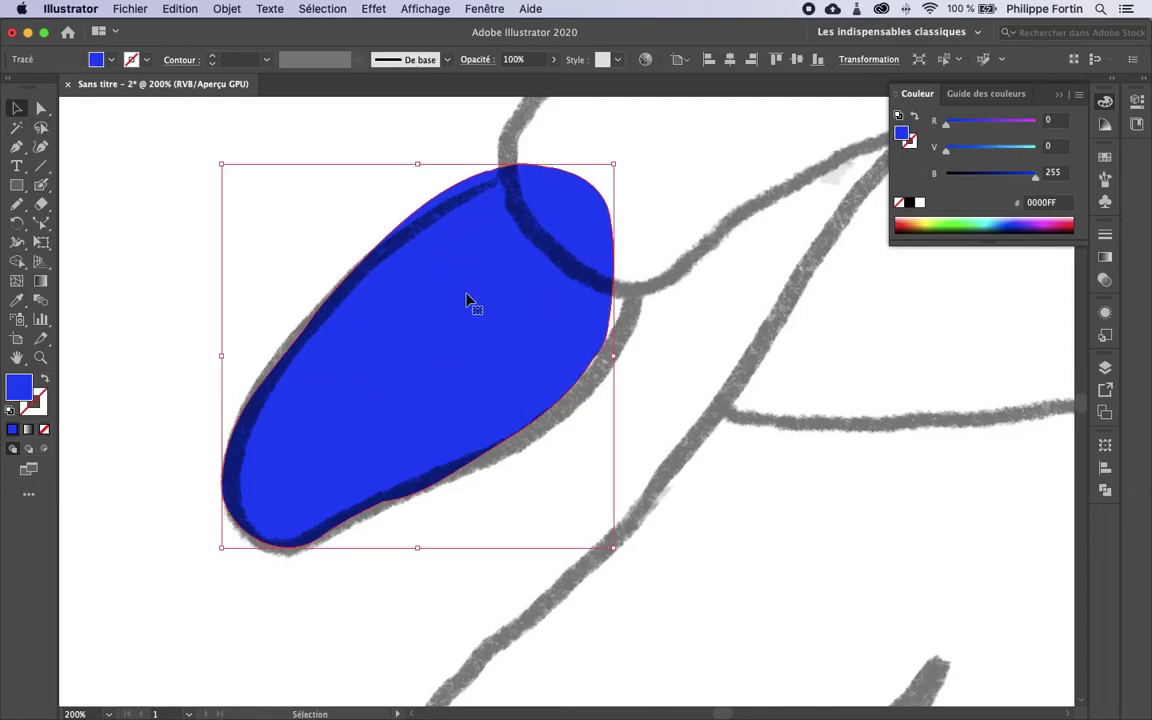
Move the blue shape slightly down and to the right over the shoe sketch, keeping it selected.
click(41, 184)
mouse_move(41, 184)
mouse_down()
mouse_move(120, 199)
mouse_move(120, 176)
mouse_up()
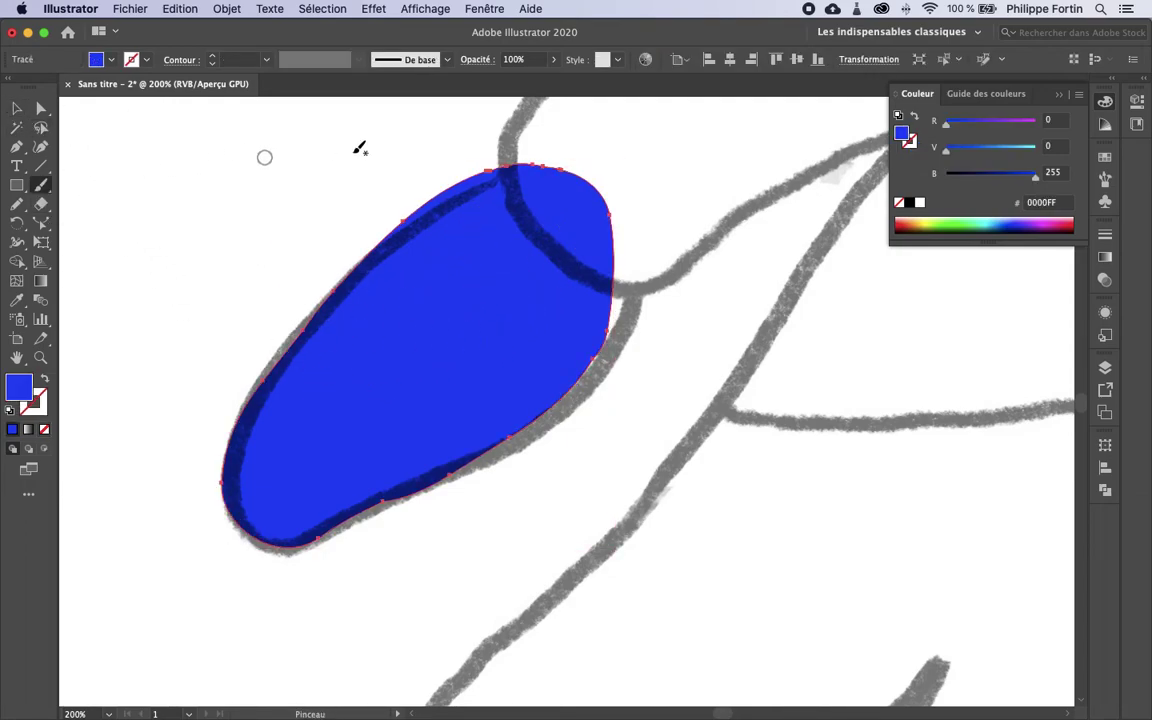
click(17, 108)
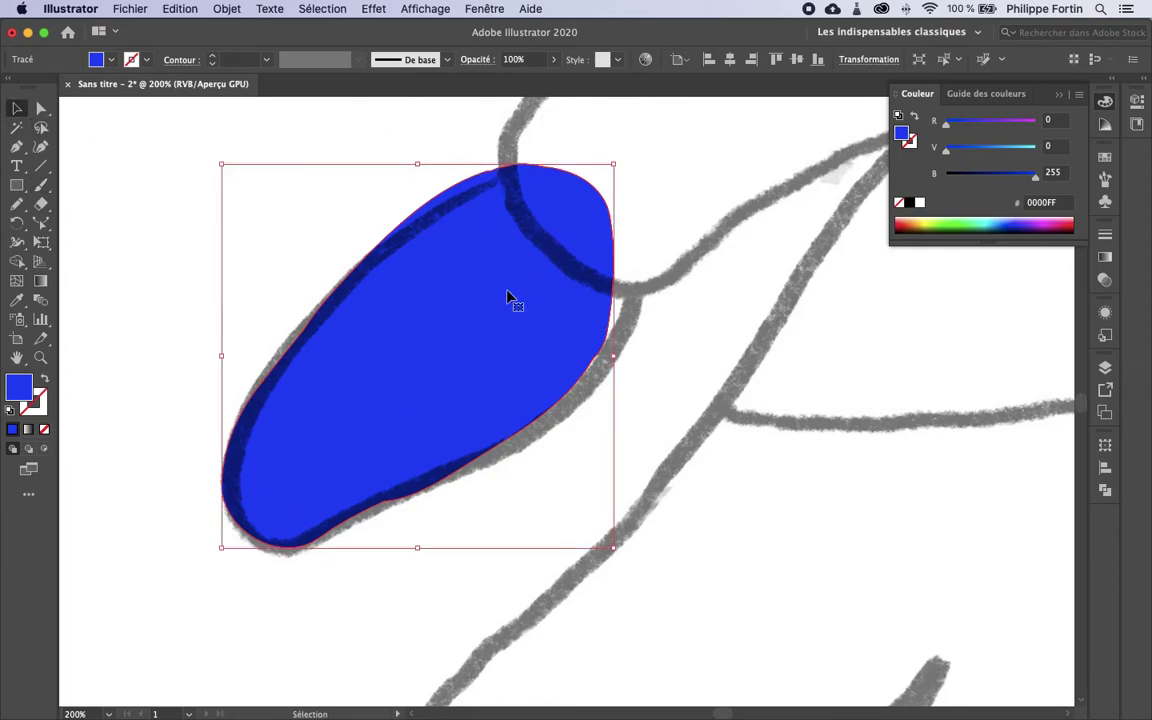
drag(502, 310, 528, 345)
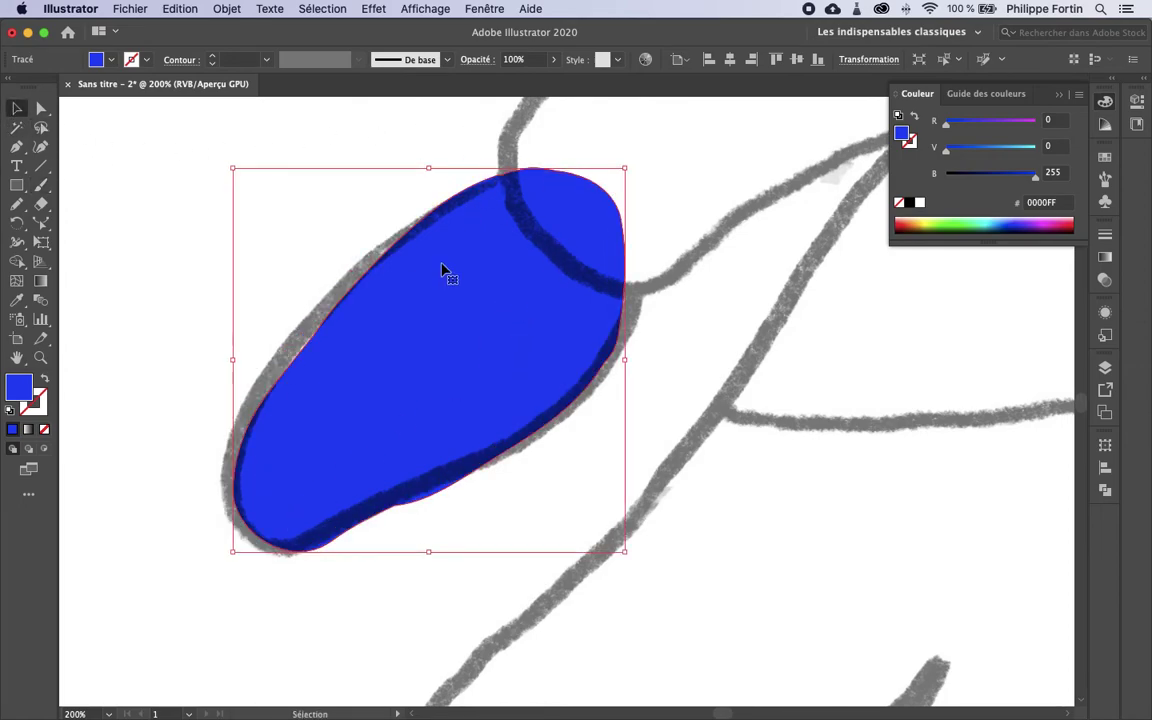
click(640, 259)
click(502, 346)
Show the selected shoe shape in outline view and set the Pencil tool to edit selected paths within 20 pixels.
scroll(333, 362, up, 2)
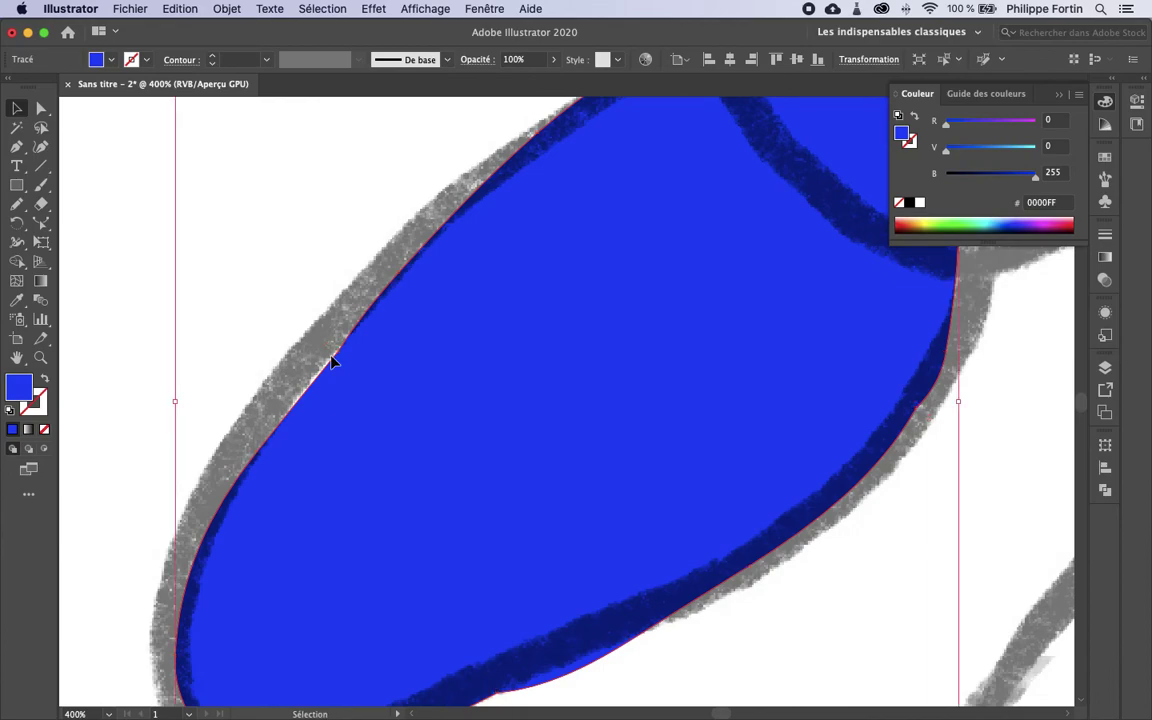
key(super+y)
key(space)
drag(712, 183, 482, 475)
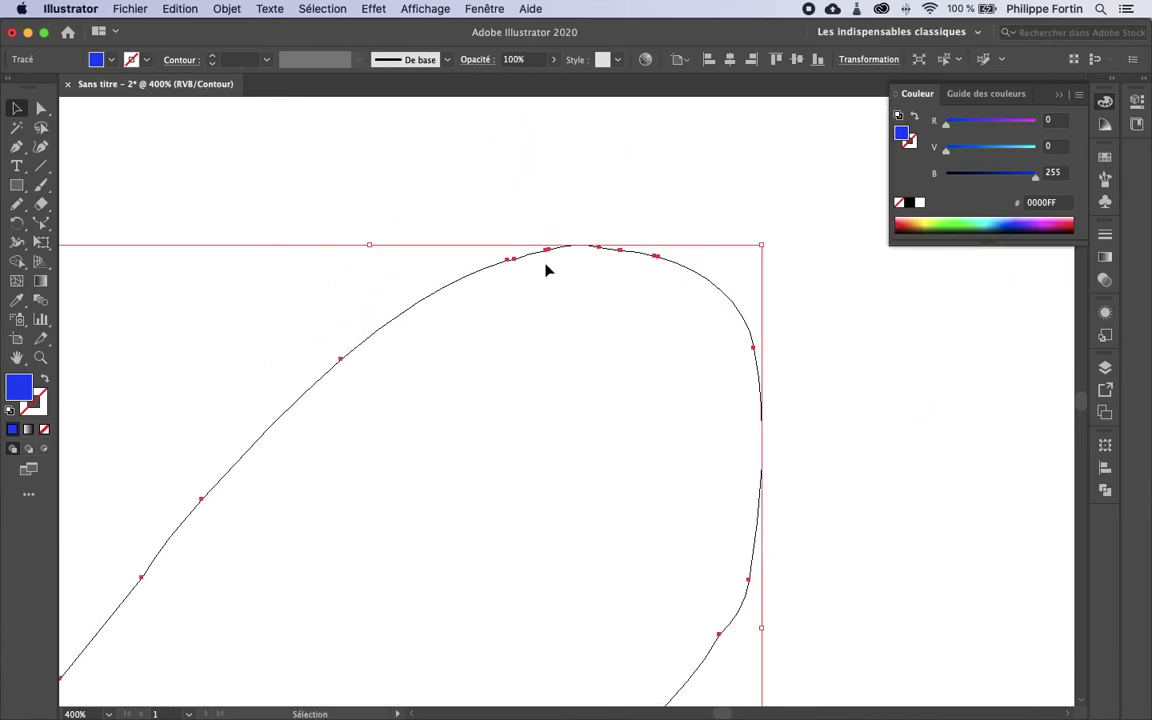
click(16, 205)
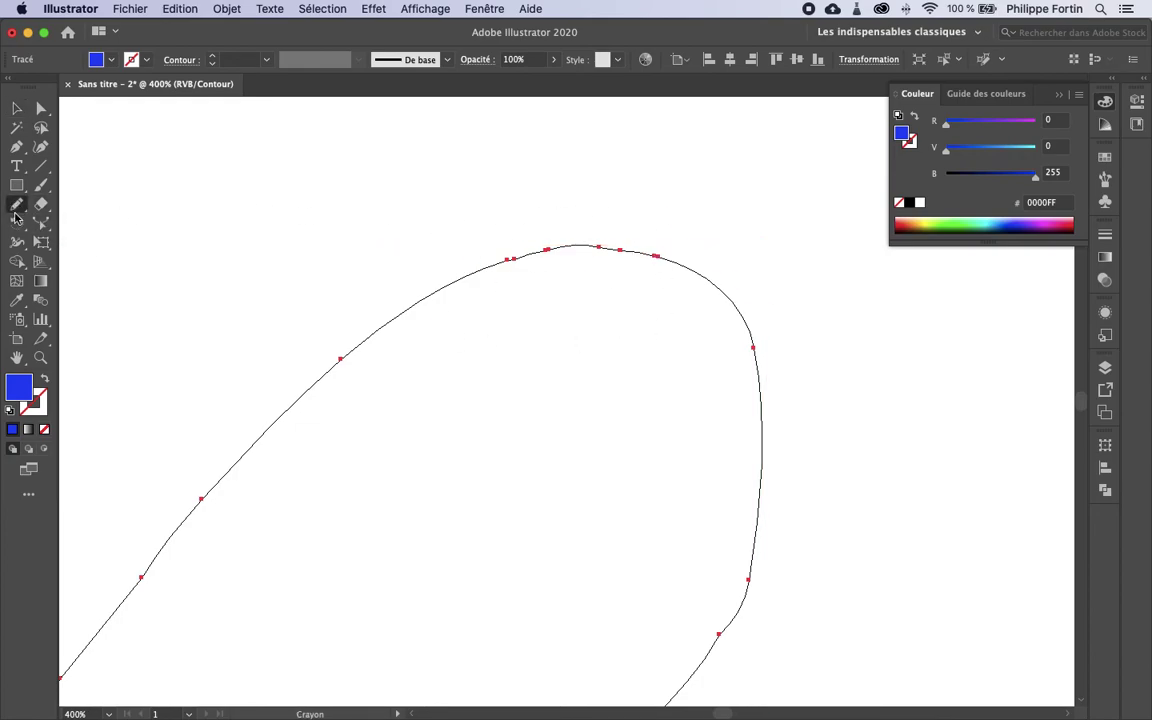
double_click(16, 205)
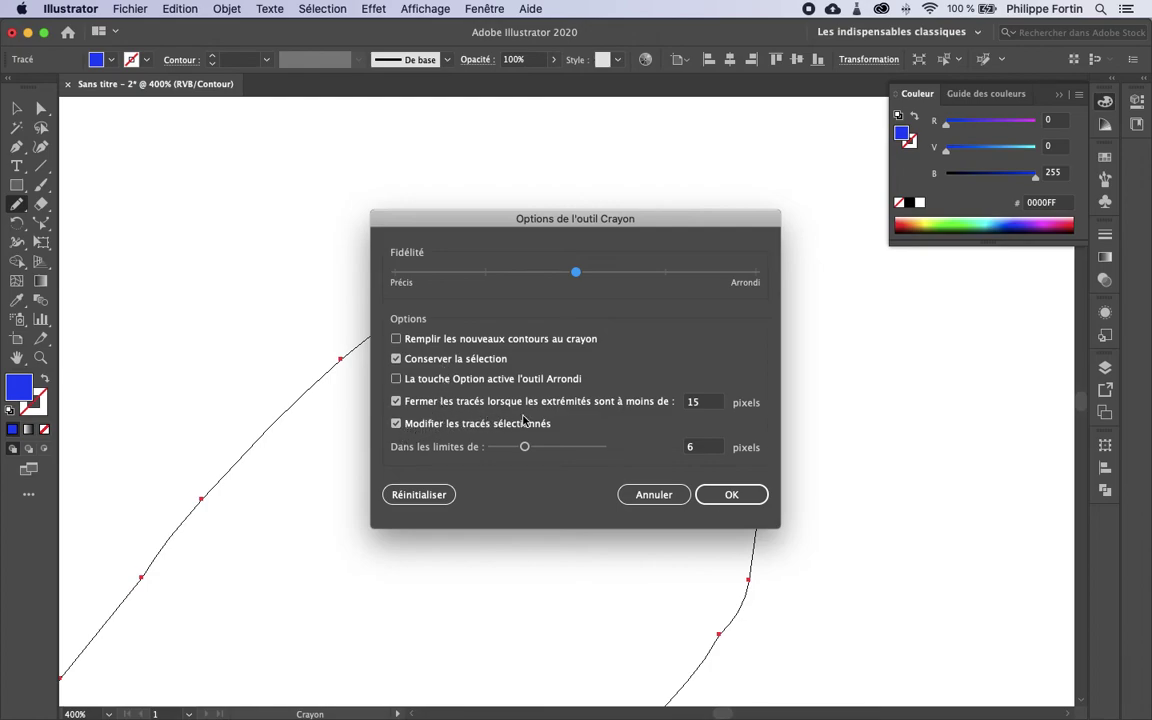
drag(525, 448, 602, 449)
click(735, 500)
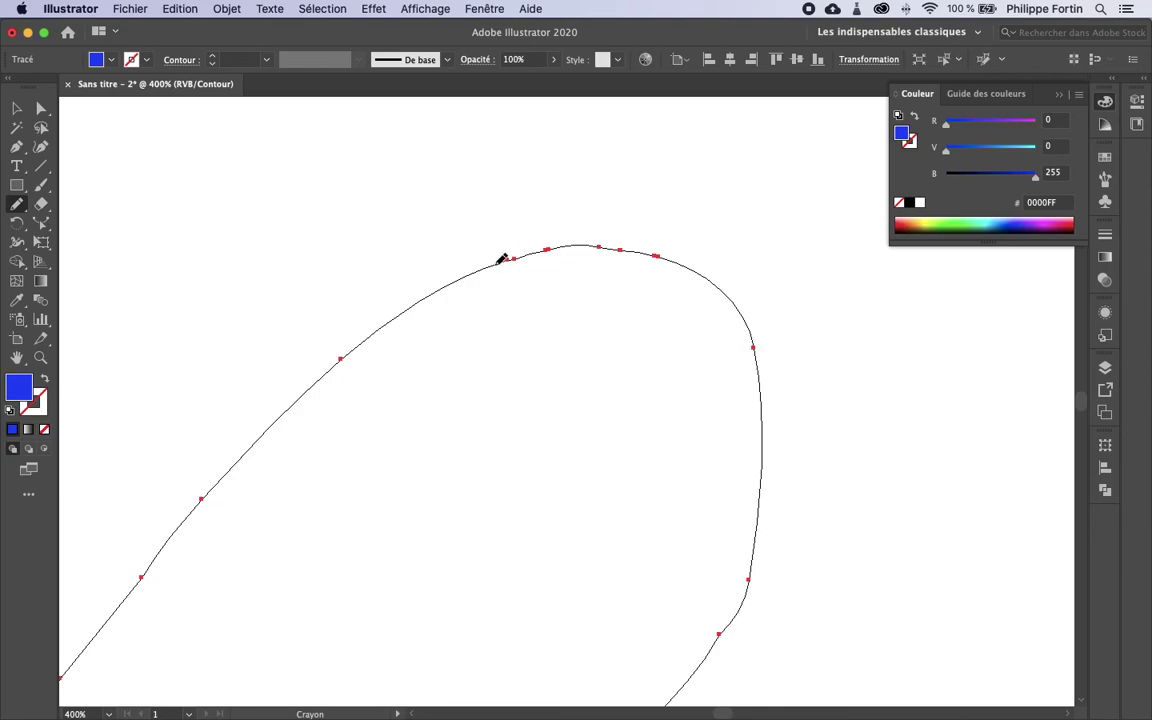
Try redrawing the bumpy top curve and the ankle-side bump of the selected outline with the Pencil tool.
drag(668, 258, 672, 261)
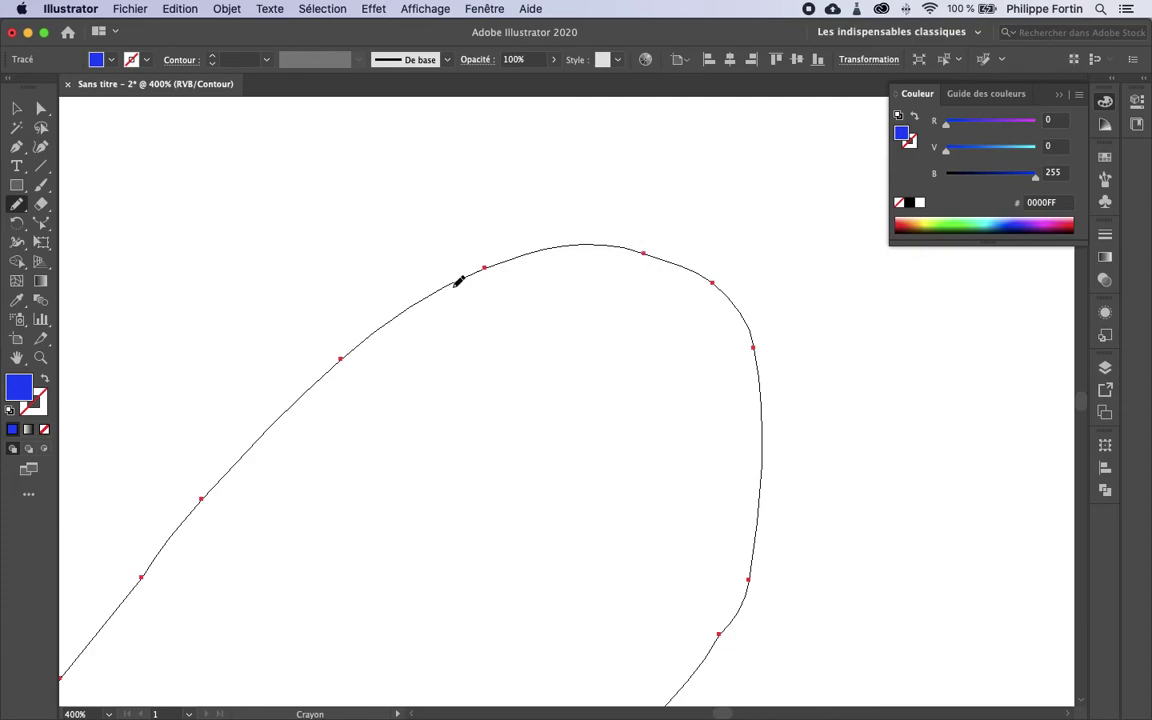
drag(676, 581, 633, 393)
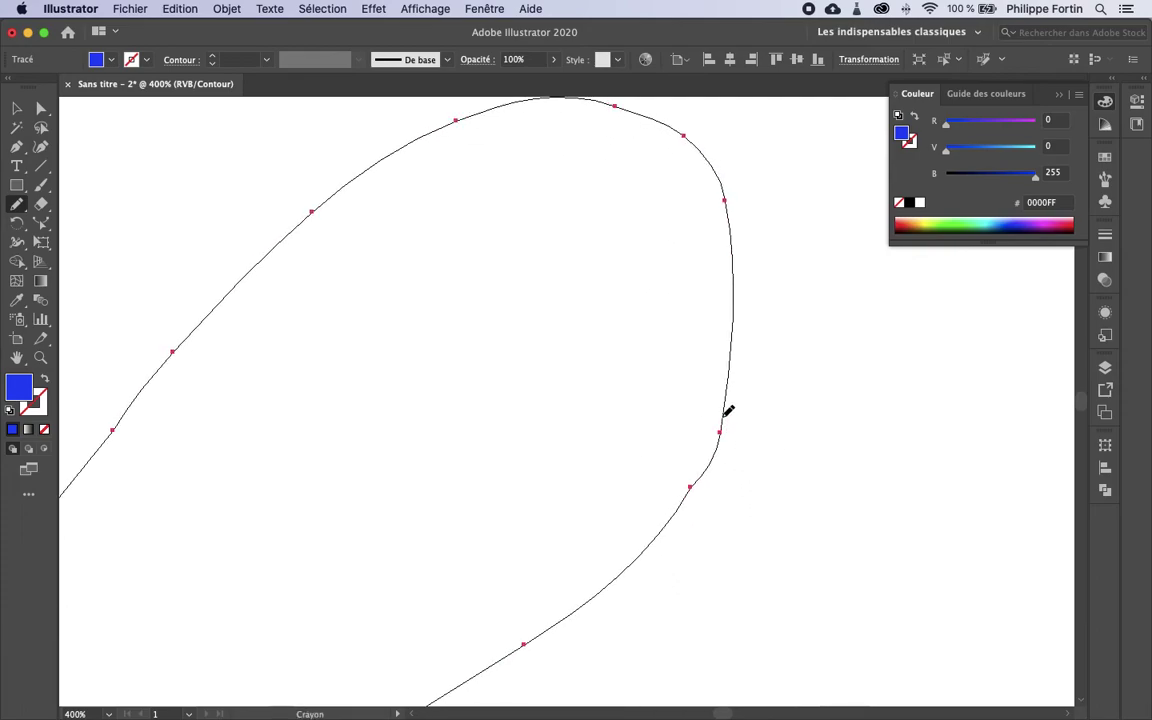
drag(686, 497, 731, 401)
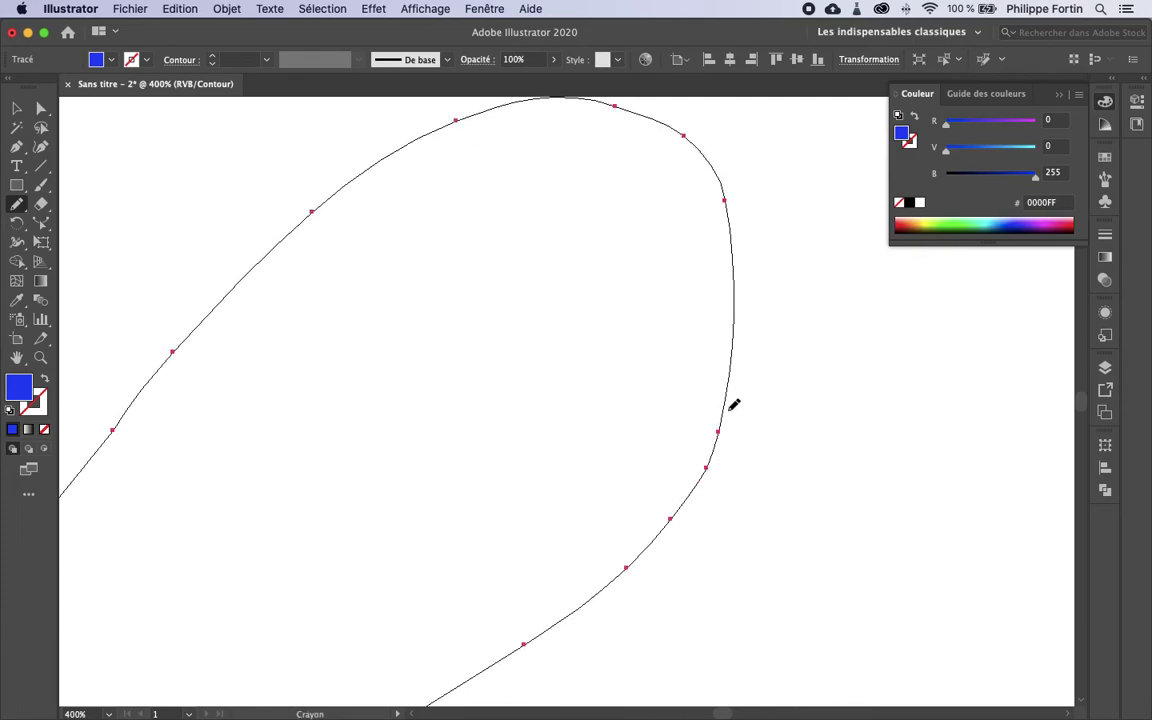
drag(687, 497, 722, 418)
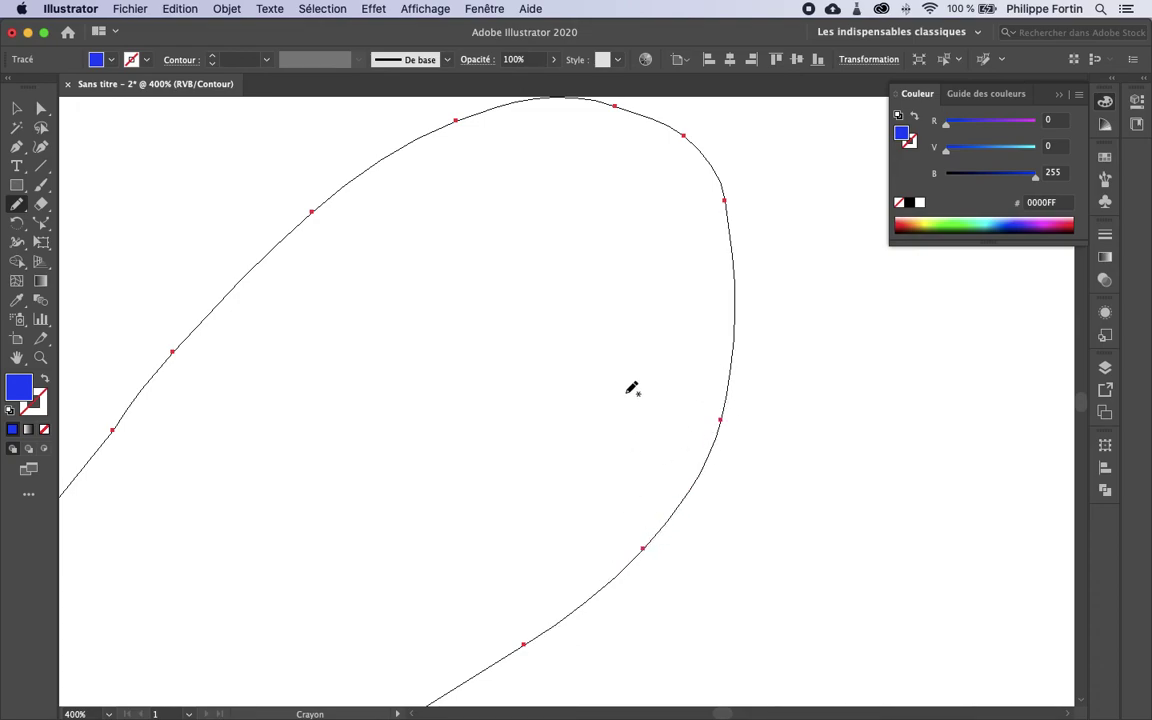
Undo the Pencil edits to the shoe outline and review the Pencil tool's options.
scroll(554, 205, up, 2)
key(super)
key(super+z)
key(super+z)
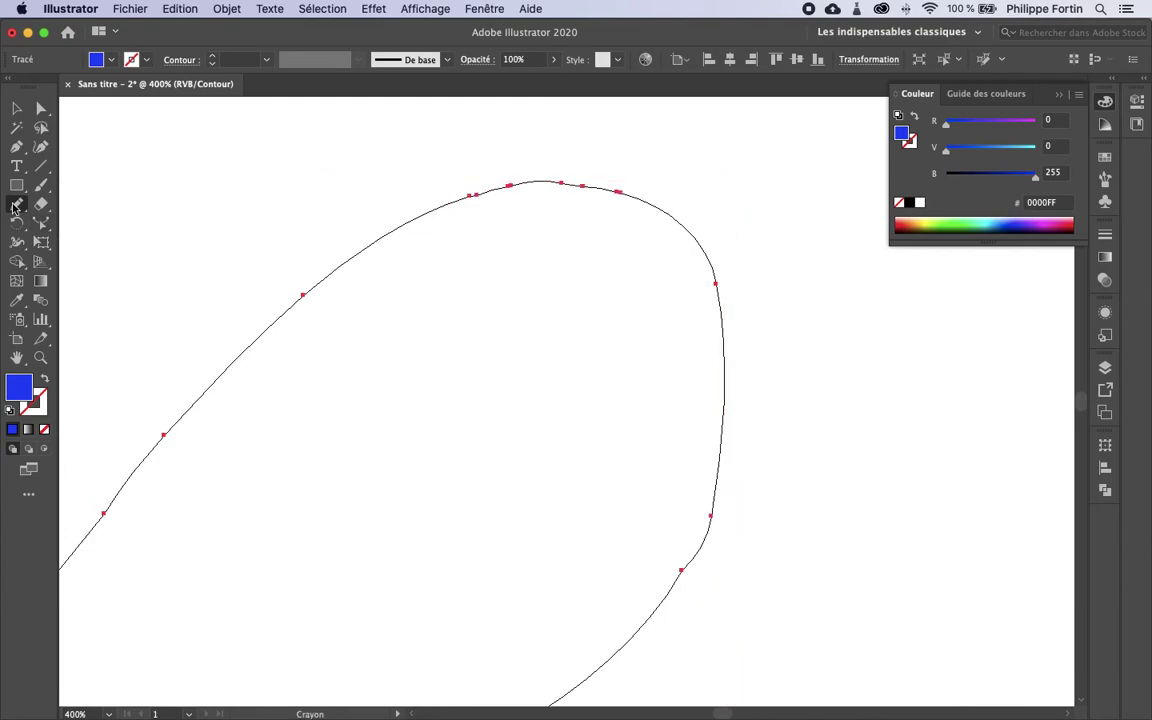
double_click(17, 205)
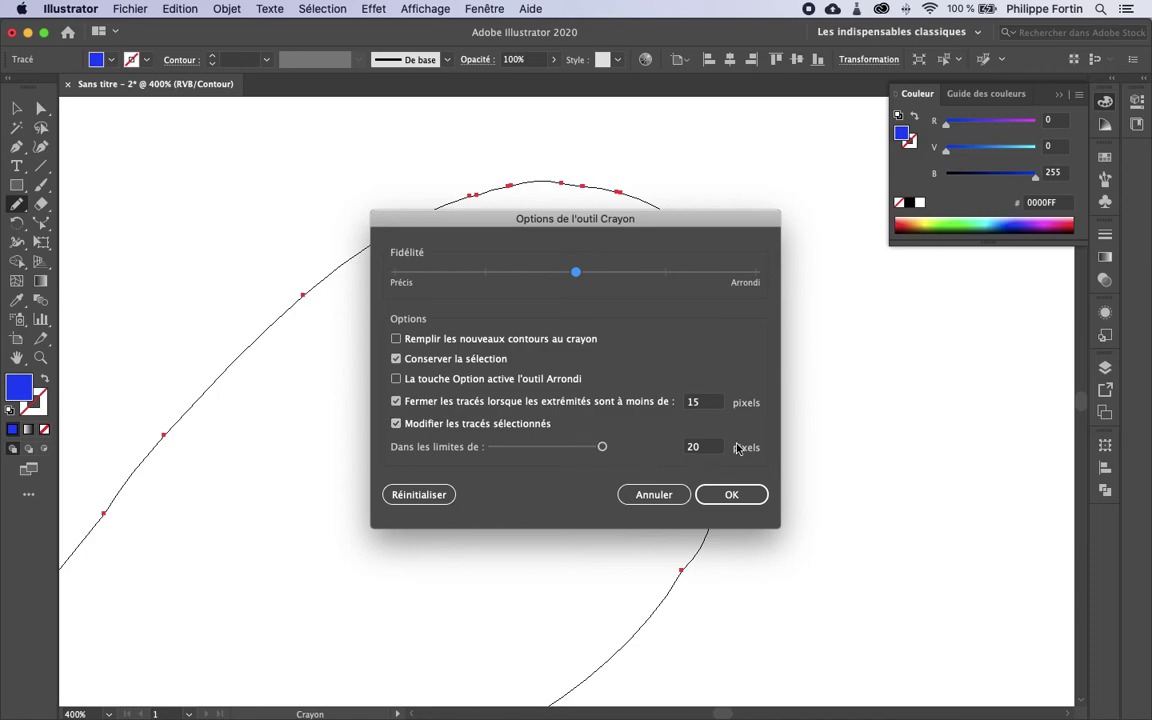
click(731, 494)
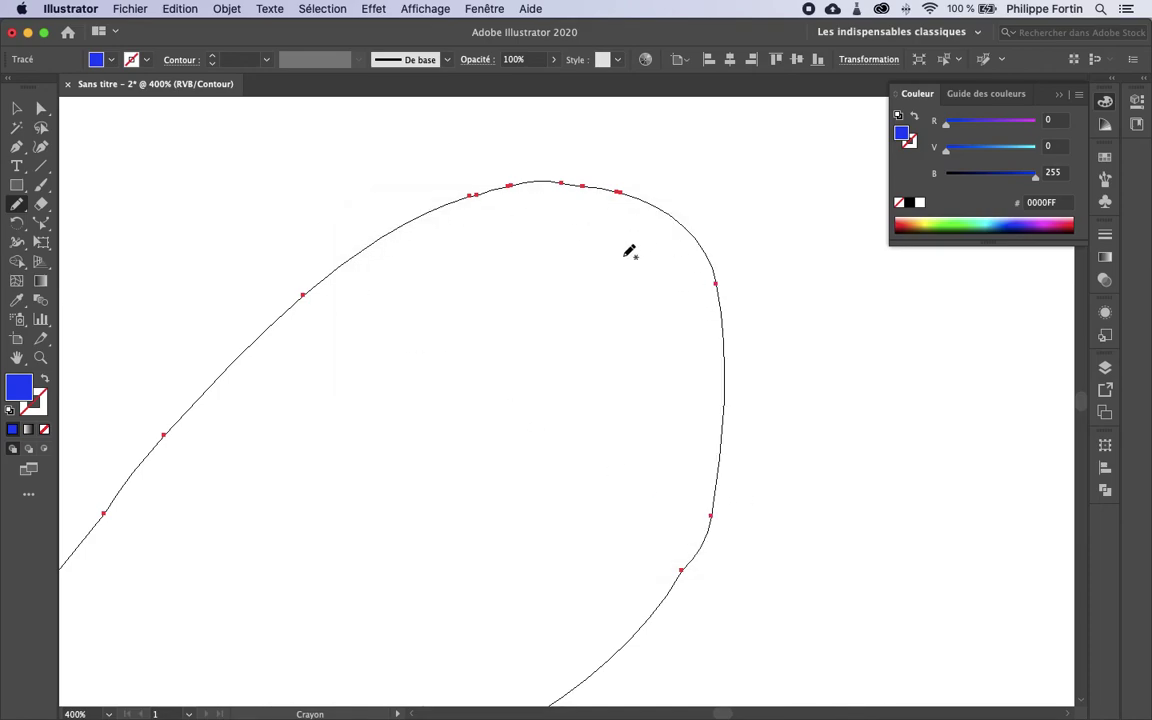
Smooth the clustered anchor points along the top curve of the shoe outline with the Smooth tool.
click(16, 208)
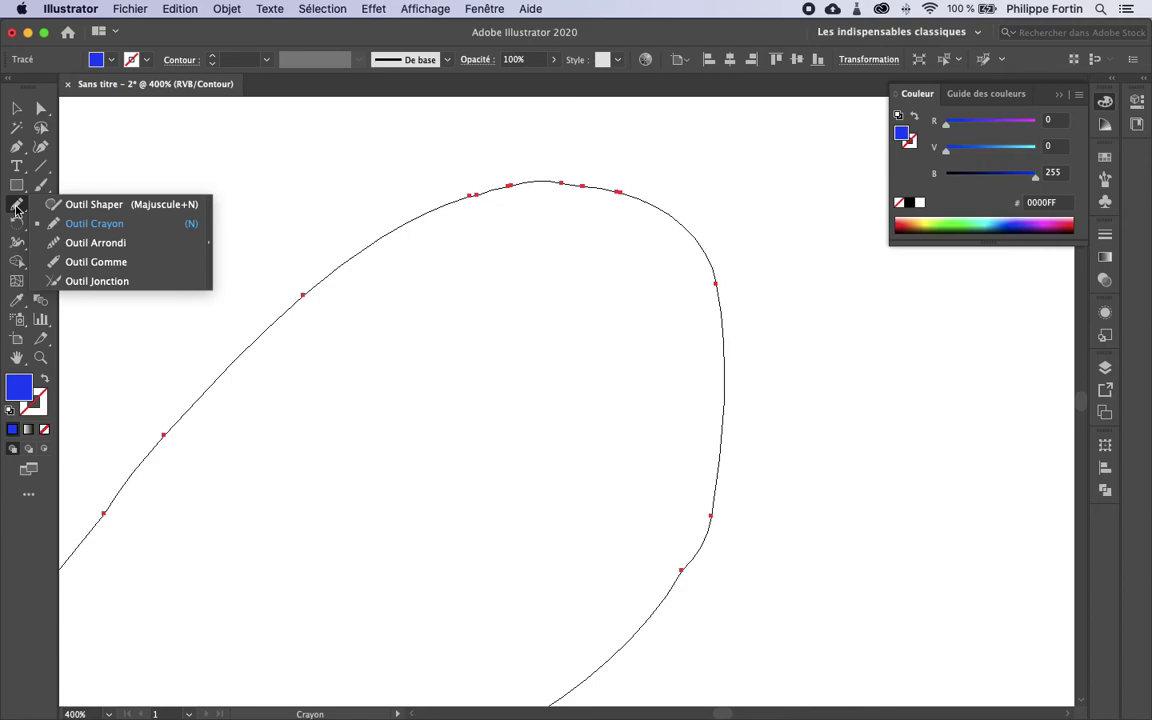
click(95, 243)
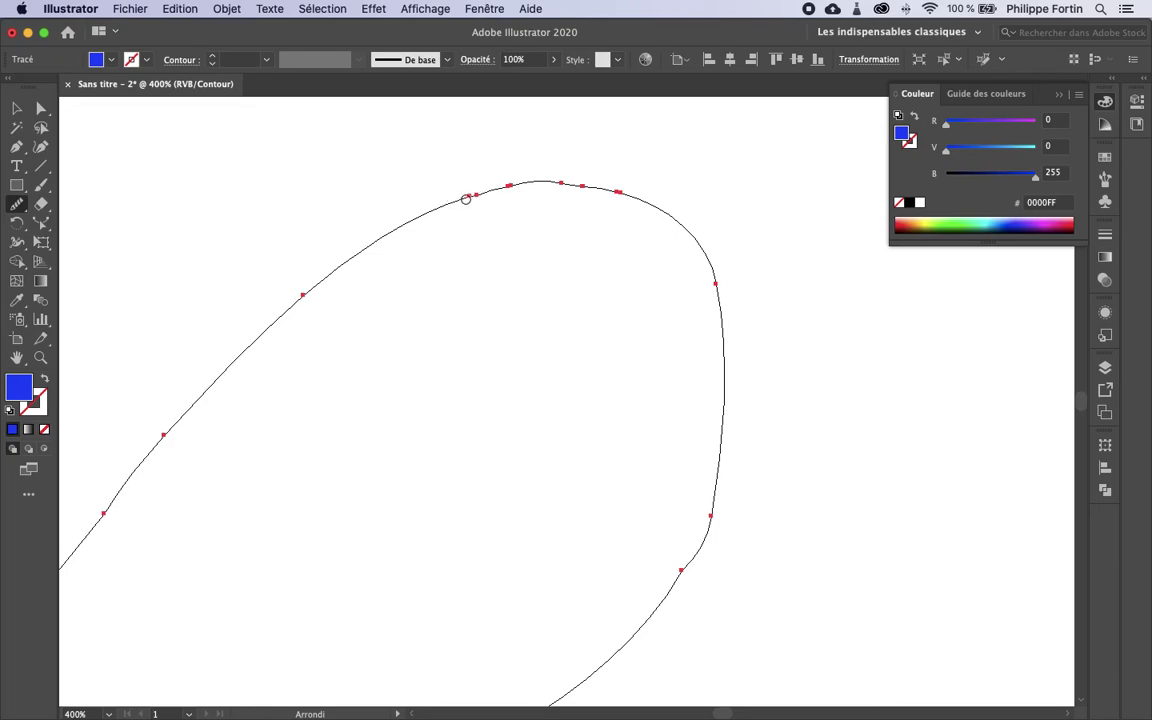
key(super+equal)
key(super+equal)
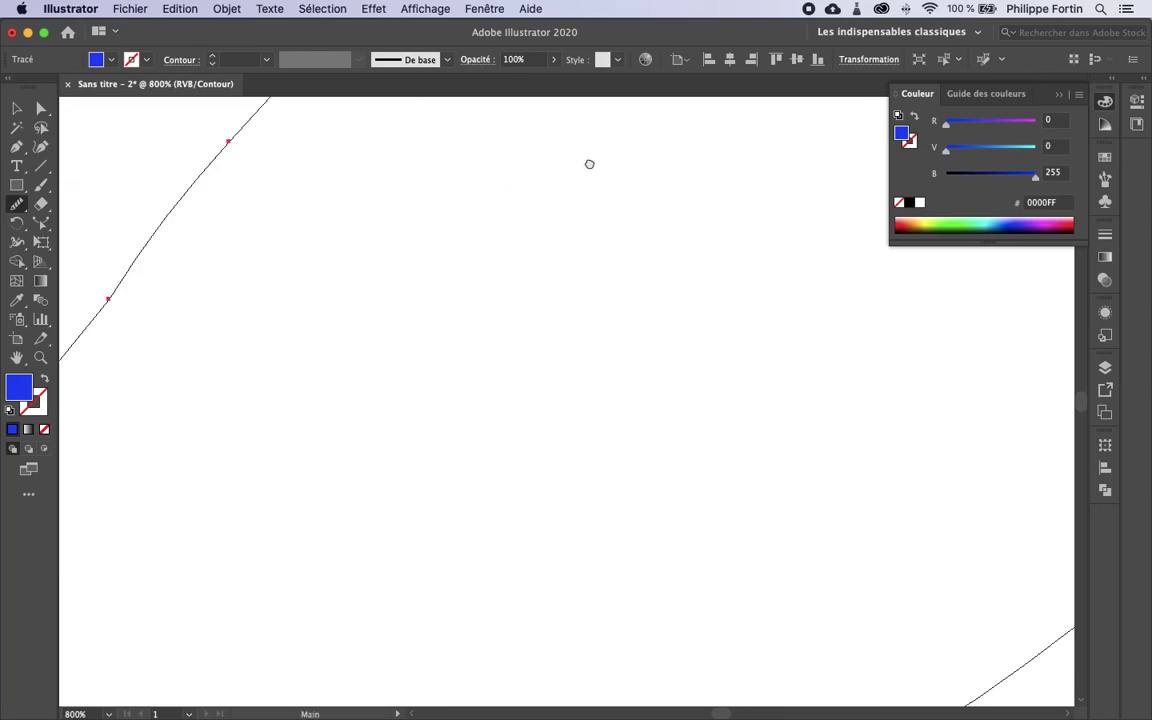
drag(517, 274, 441, 349)
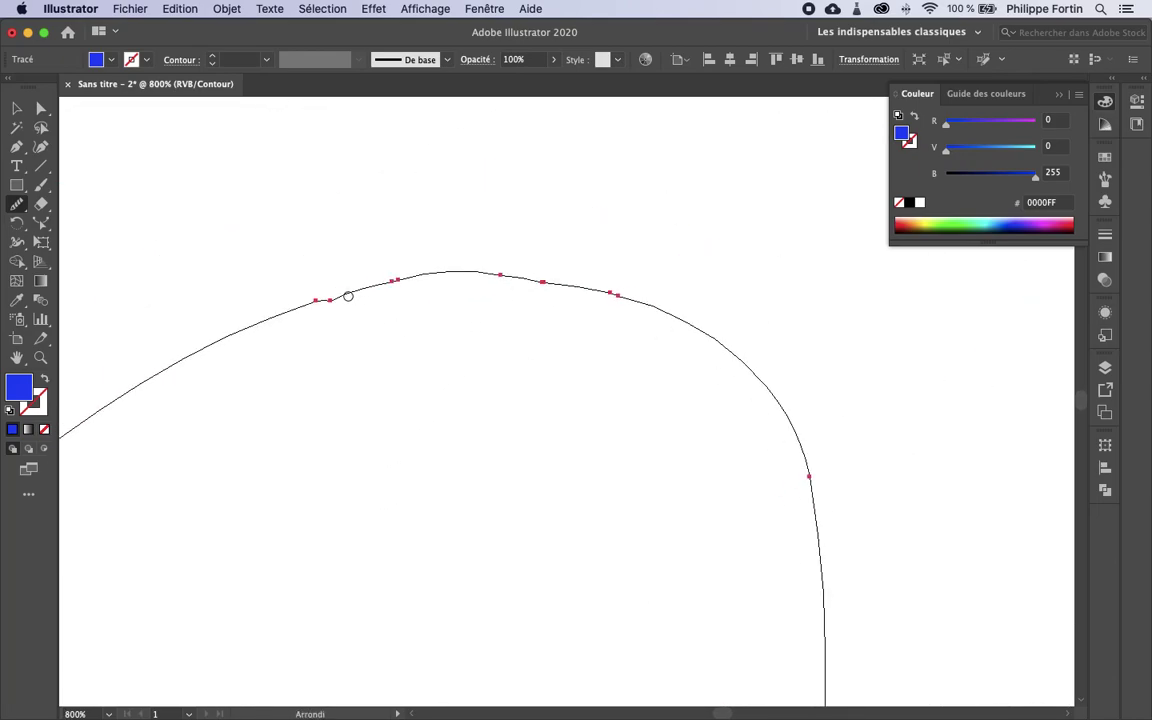
drag(293, 309, 460, 268)
mouse_move(288, 309)
mouse_down()
mouse_move(366, 286)
mouse_move(508, 276)
mouse_move(639, 310)
mouse_up()
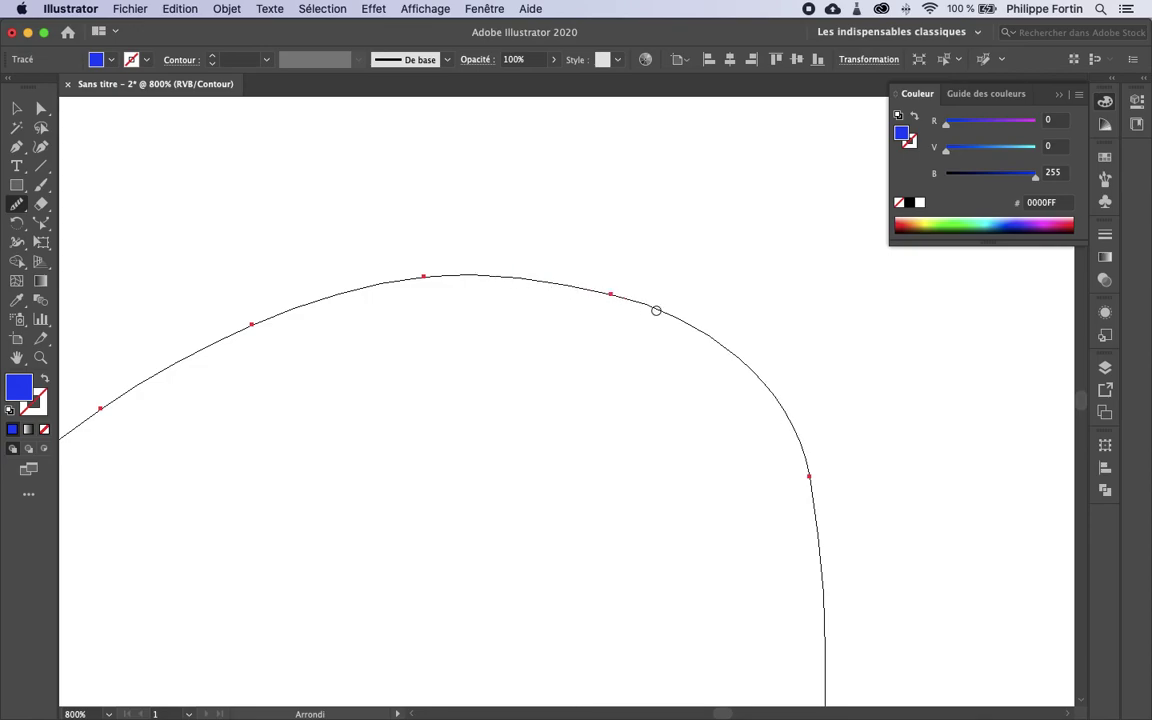
Smooth the rounded upper end and the long side curve of the shoe outline with the Smooth tool.
mouse_move(858, 494)
mouse_down()
mouse_move(800, 401)
mouse_move(719, 321)
mouse_up()
drag(663, 239, 681, 380)
mouse_move(626, 200)
mouse_down()
mouse_move(667, 313)
mouse_move(668, 293)
mouse_move(682, 370)
mouse_move(632, 221)
mouse_move(679, 375)
mouse_up()
mouse_move(750, 612)
mouse_down()
mouse_move(735, 473)
mouse_move(666, 496)
mouse_move(591, 621)
mouse_move(676, 465)
mouse_move(646, 544)
mouse_up()
scroll(720, 442, down, 3)
drag(679, 458, 671, 484)
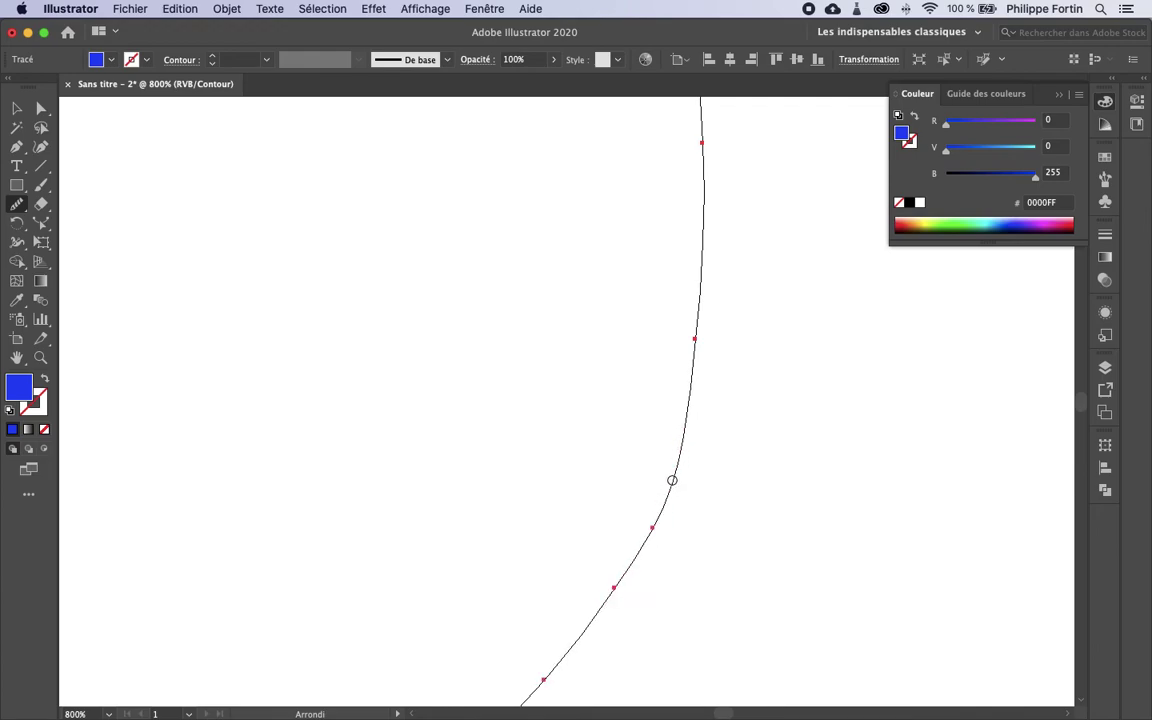
drag(702, 314, 682, 392)
key(super+minus)
key(super+minus)
key(super+minus)
key(super+minus)
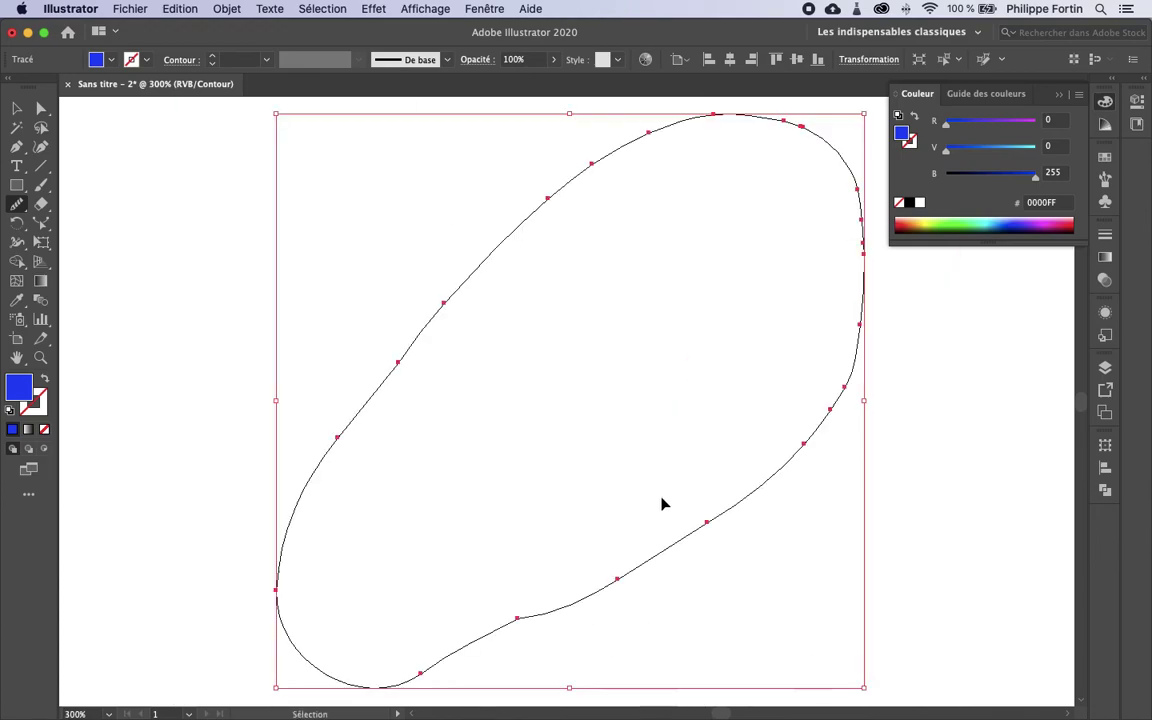
Review the Pencil tool's options and return to the Smooth tool.
drag(12, 207, 45, 203)
double_click(16, 203)
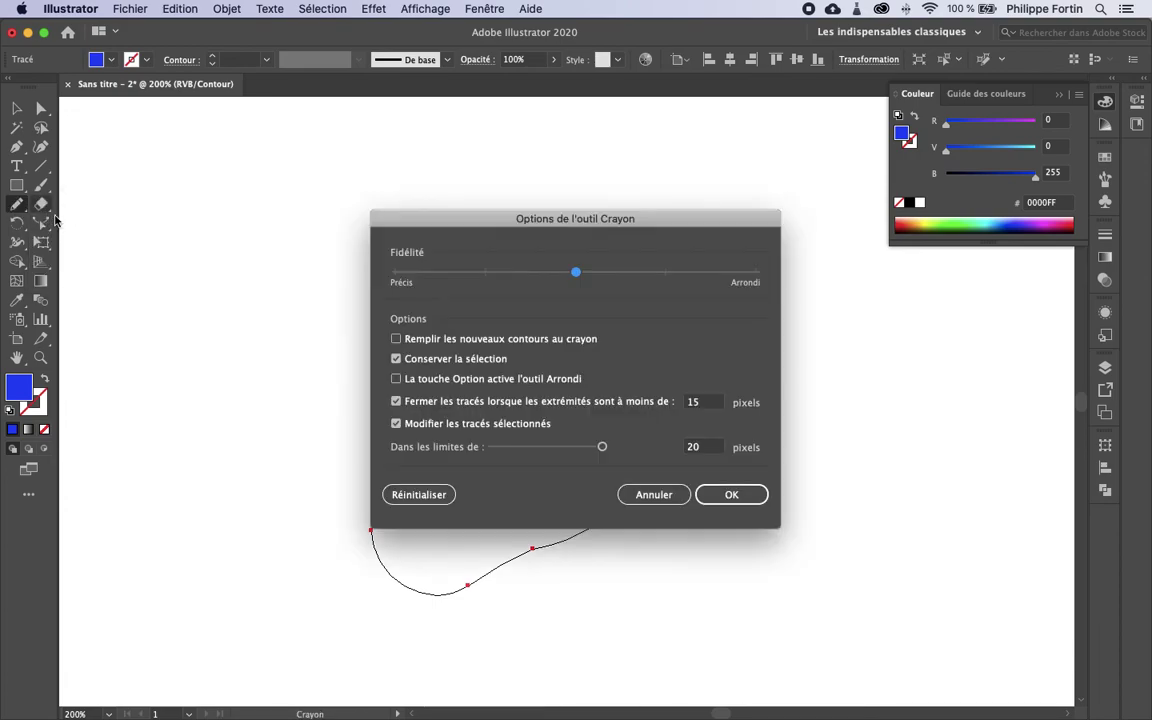
click(700, 499)
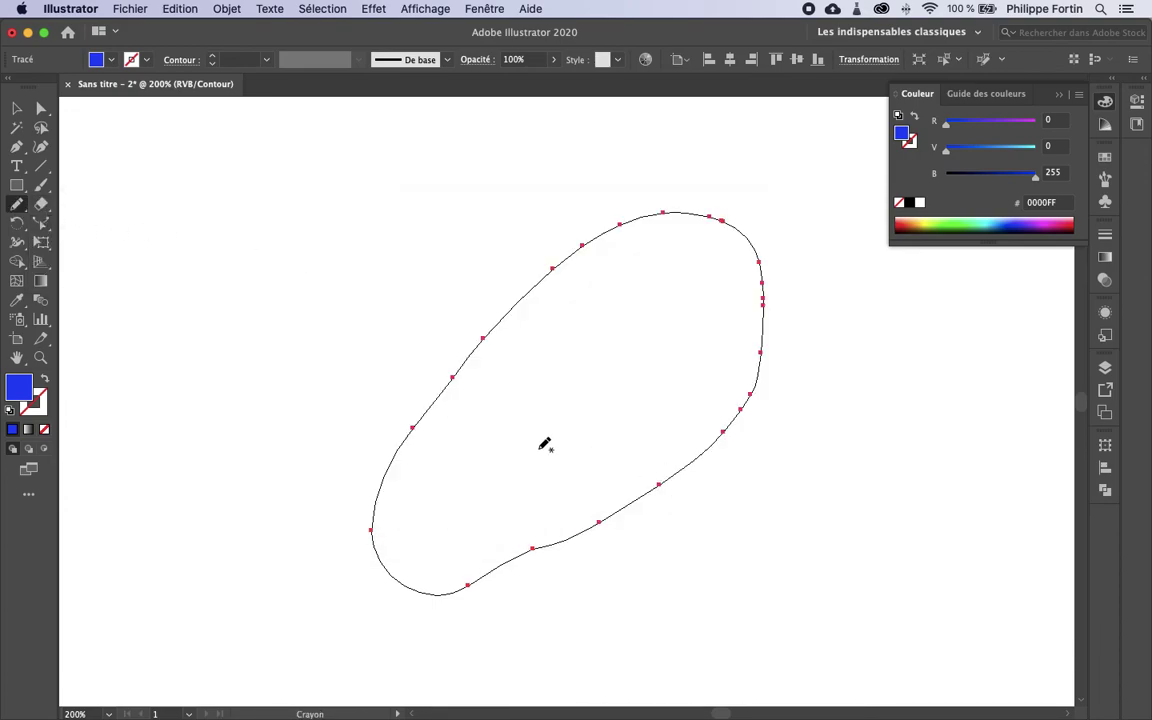
mouse_move(17, 203)
mouse_down()
mouse_move(60, 220)
mouse_move(70, 238)
mouse_up()
Simplify the shoe outline's path, setting the anchor-point amount slightly below the middle of its range.
click(227, 10)
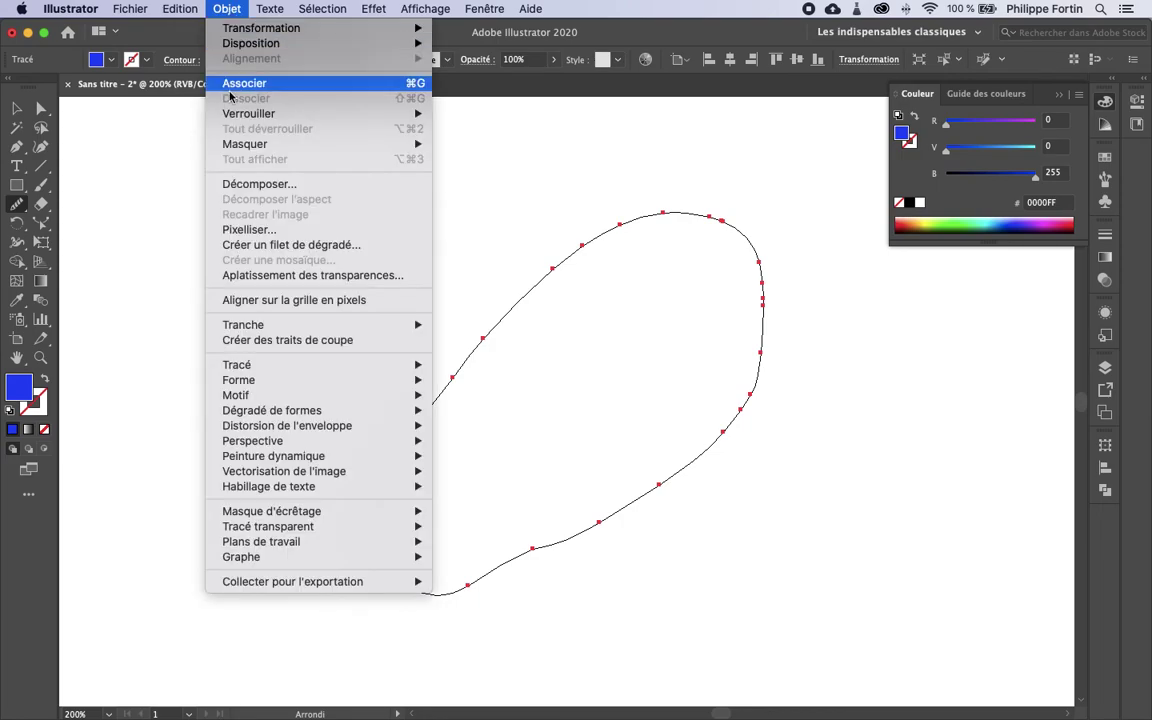
mouse_move(340, 369)
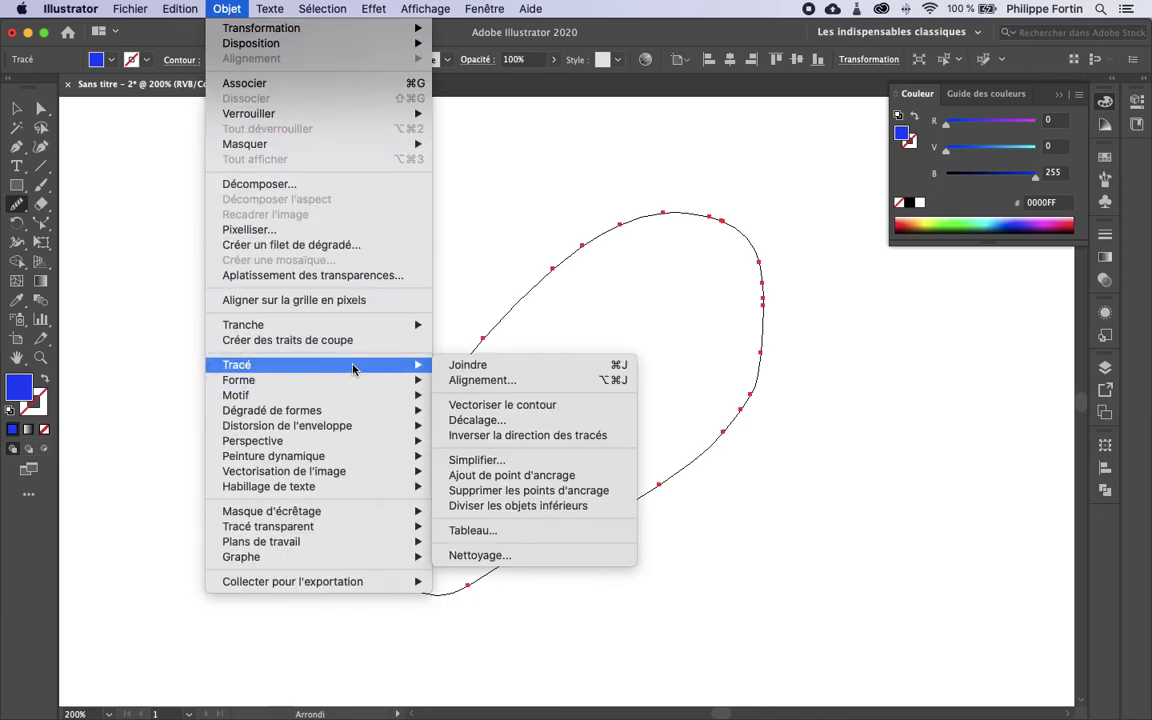
click(478, 462)
drag(530, 437, 761, 568)
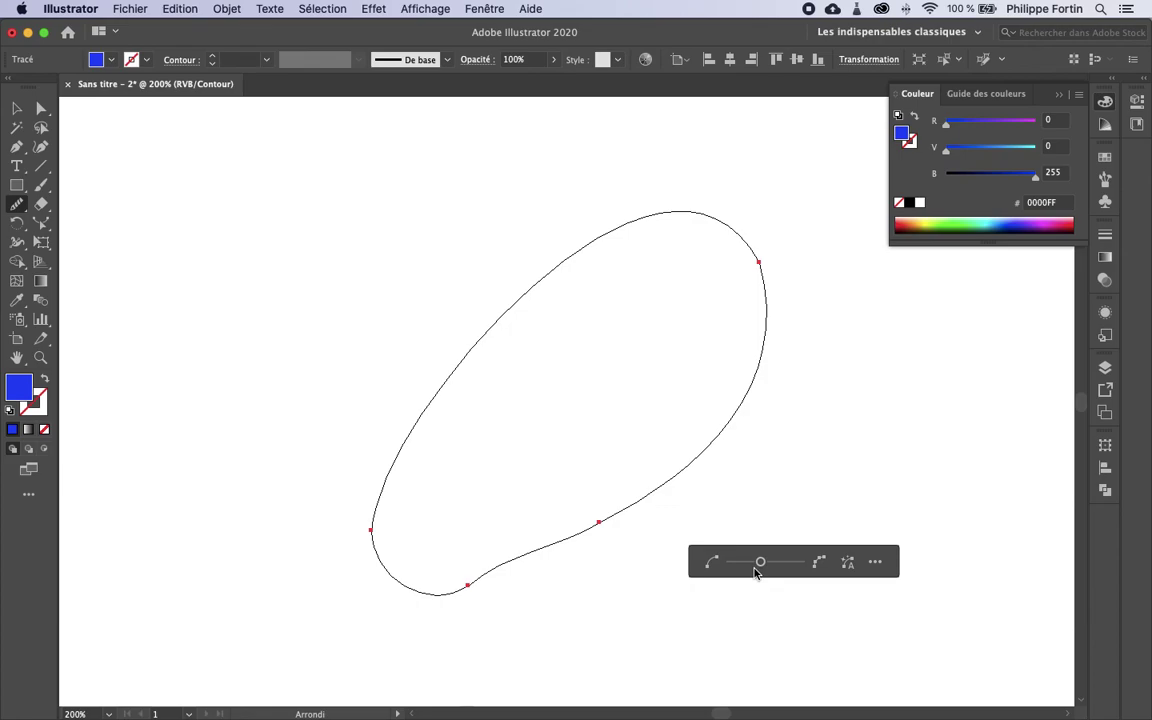
drag(762, 567, 759, 573)
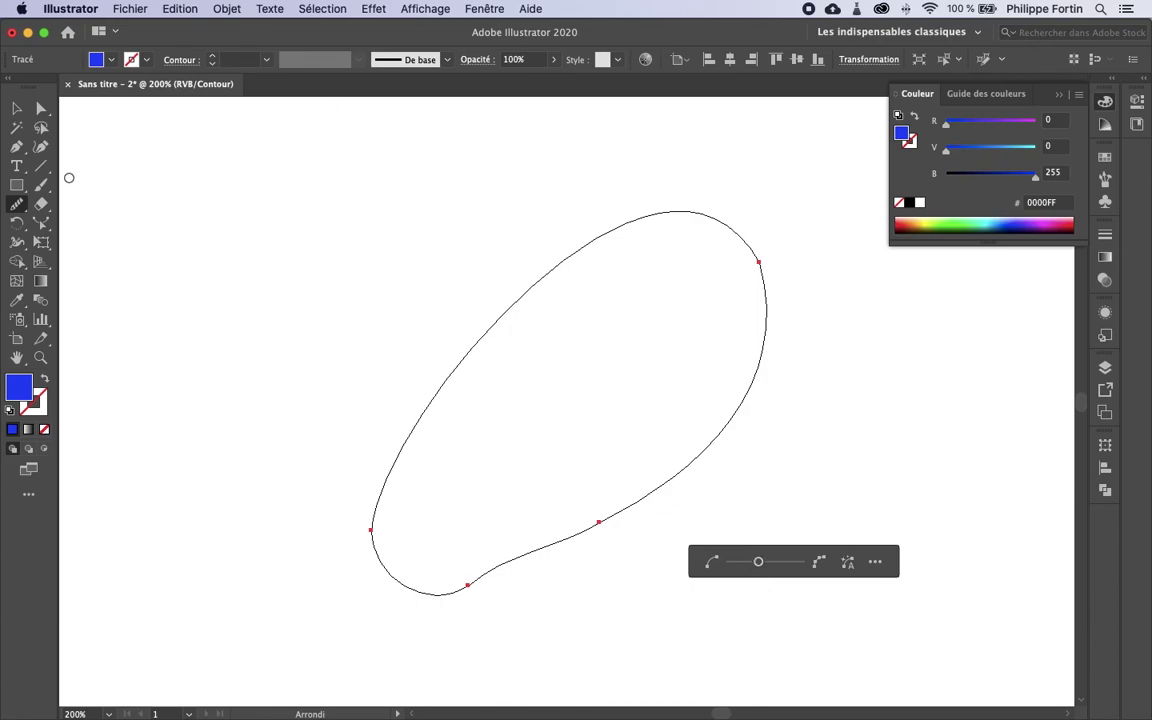
Deselect the shoe outline and return to the filled preview over the sketch.
click(16, 108)
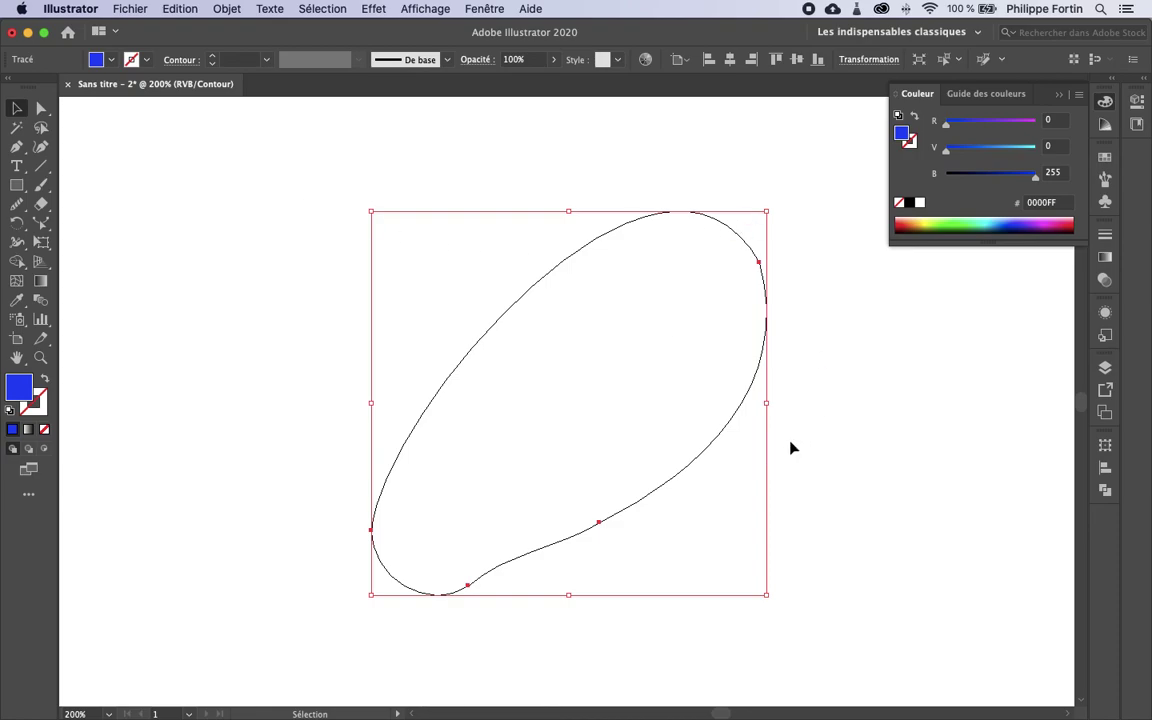
click(774, 501)
key(super+y)
scroll(753, 483, right, 3)
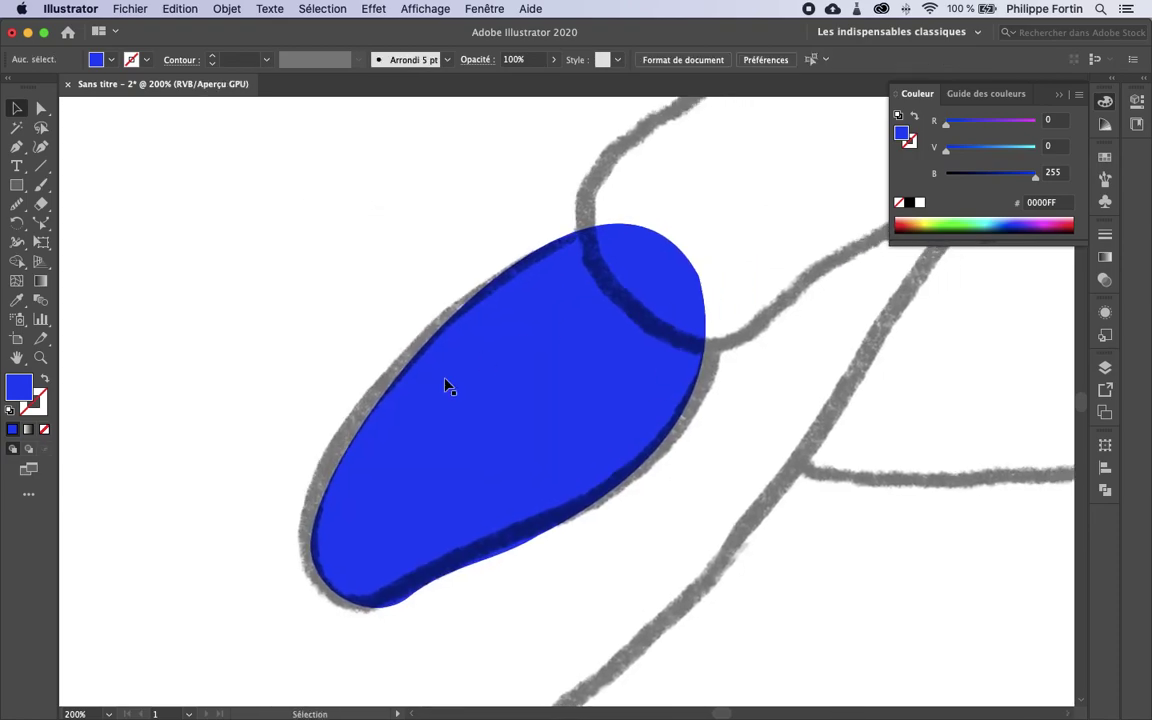
click(527, 494)
click(715, 494)
click(41, 186)
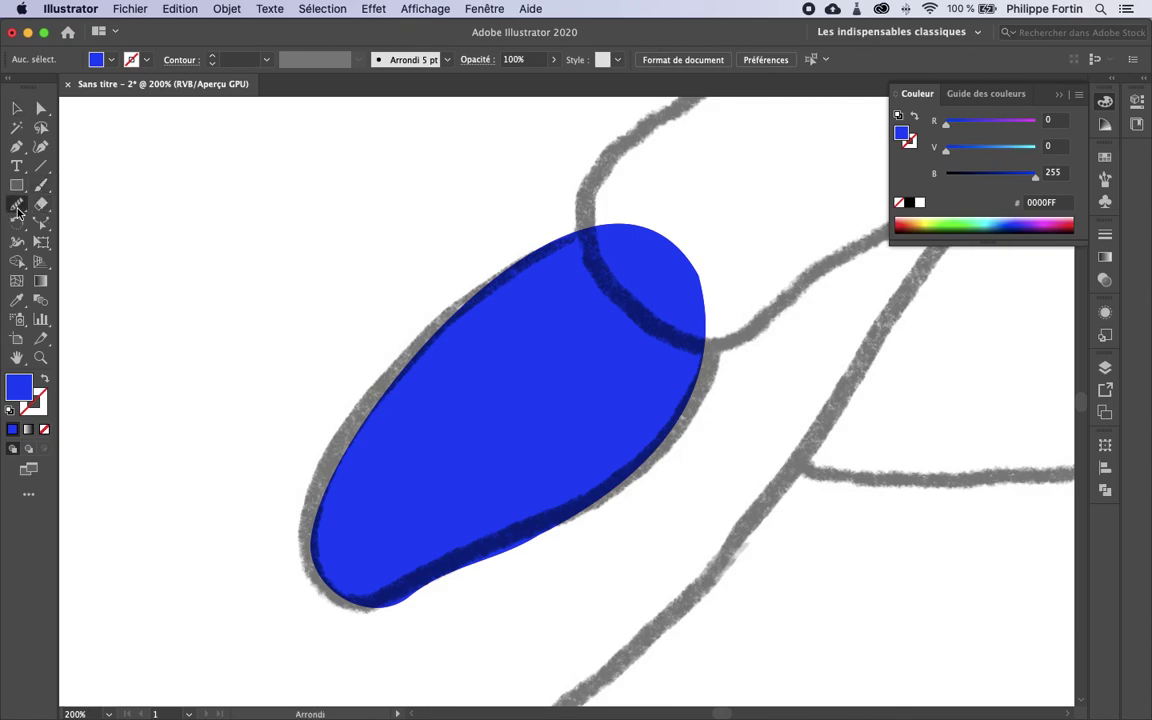
click(17, 206)
click(17, 108)
click(550, 386)
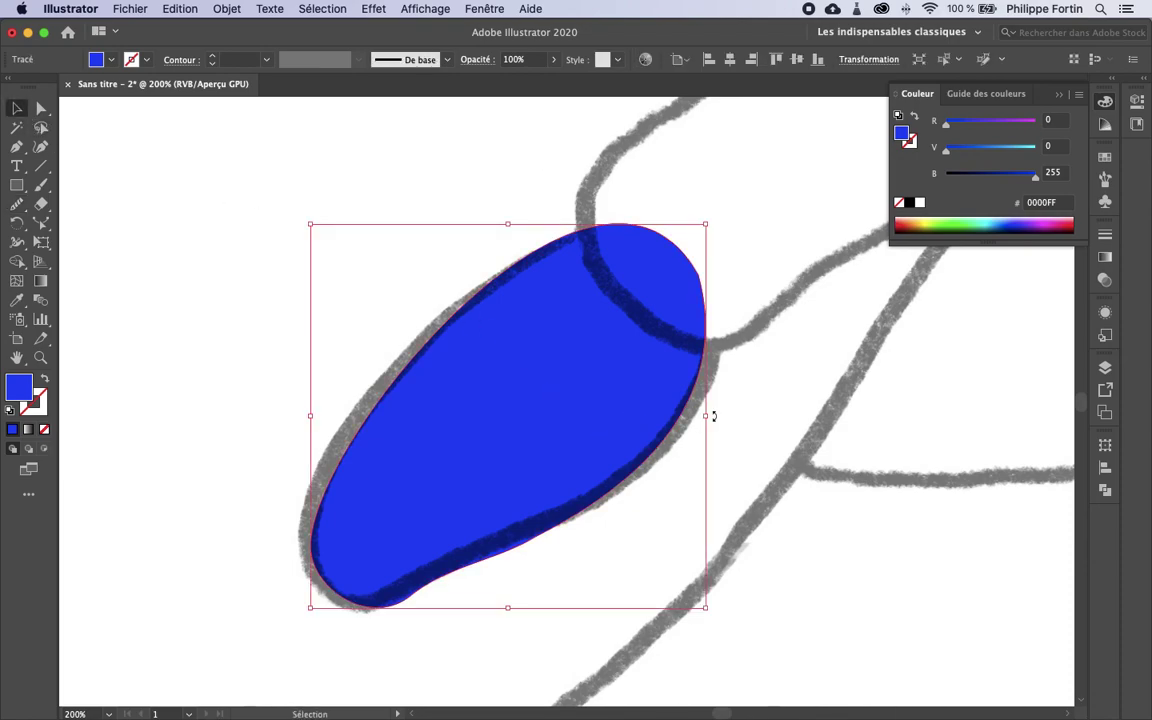
click(766, 414)
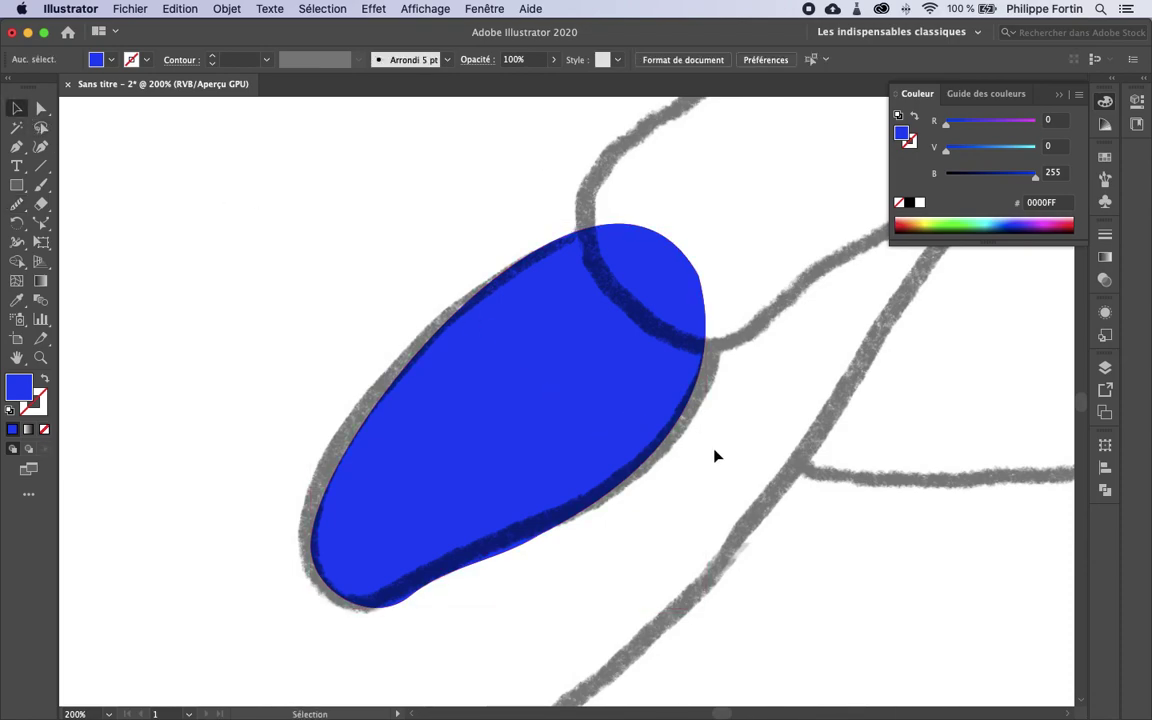
Draw a wide blue ellipse in the empty area beside the shoe shape.
key(super+minus)
key(super+minus)
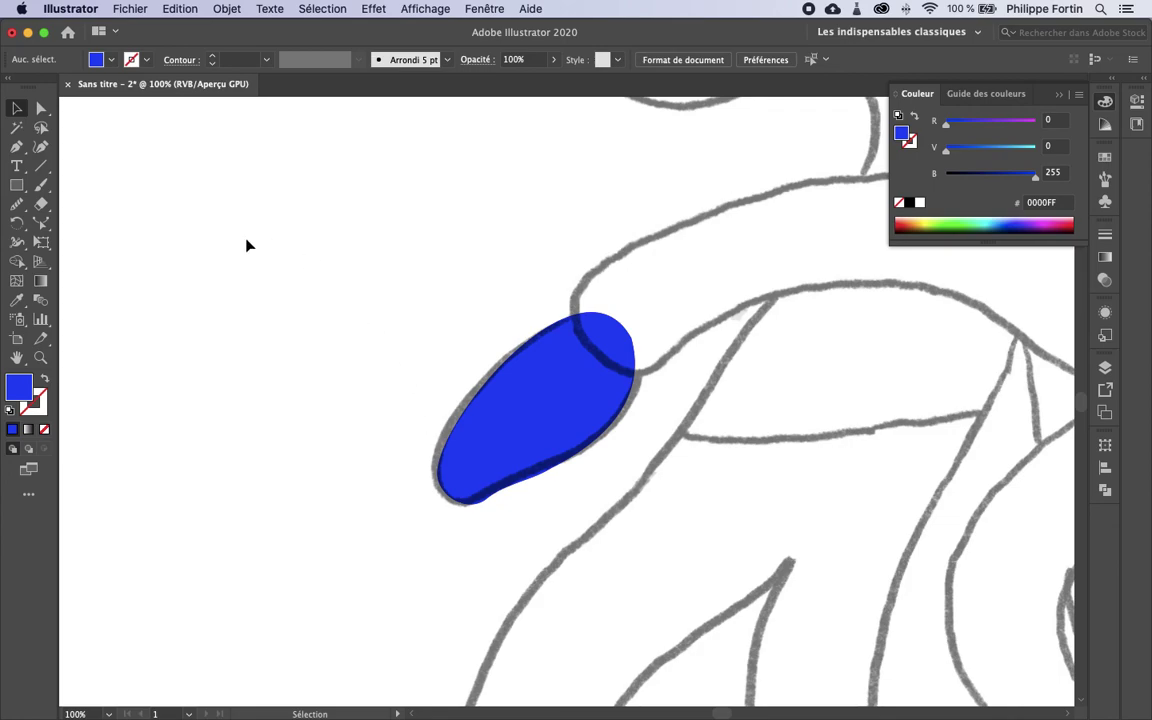
drag(17, 185, 88, 222)
drag(185, 197, 402, 355)
click(17, 108)
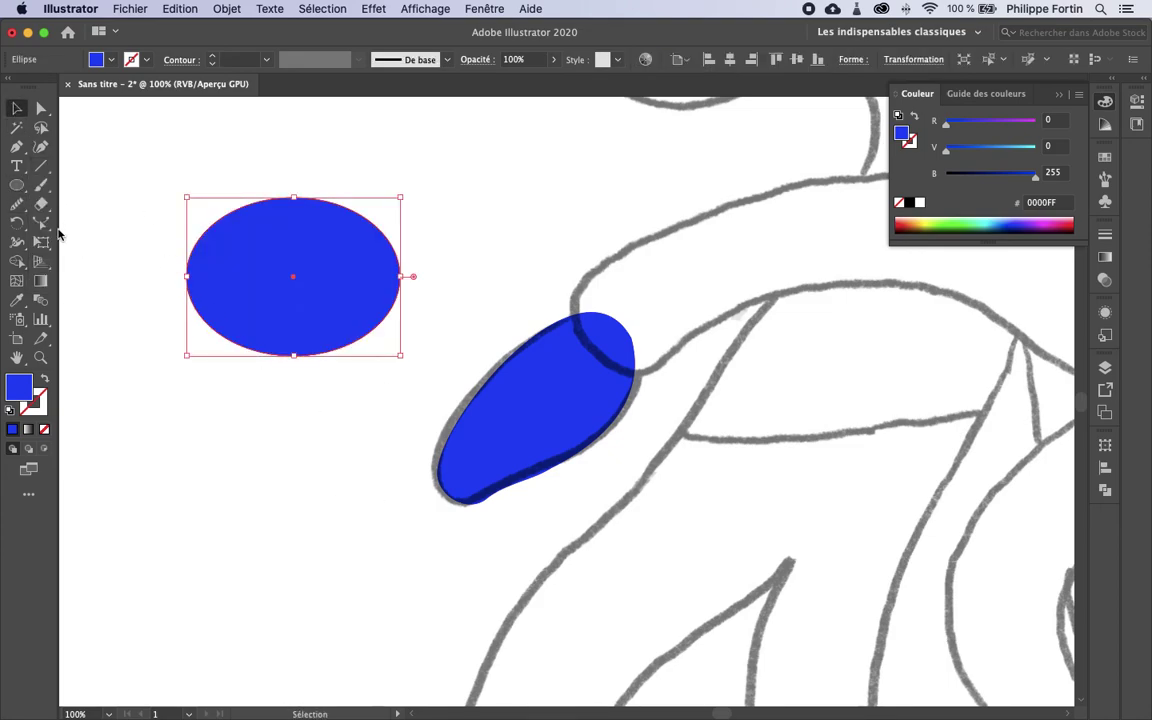
Erase a concave bite from the ellipse's lower-right edge and trim its right side with the Eraser tool.
click(41, 203)
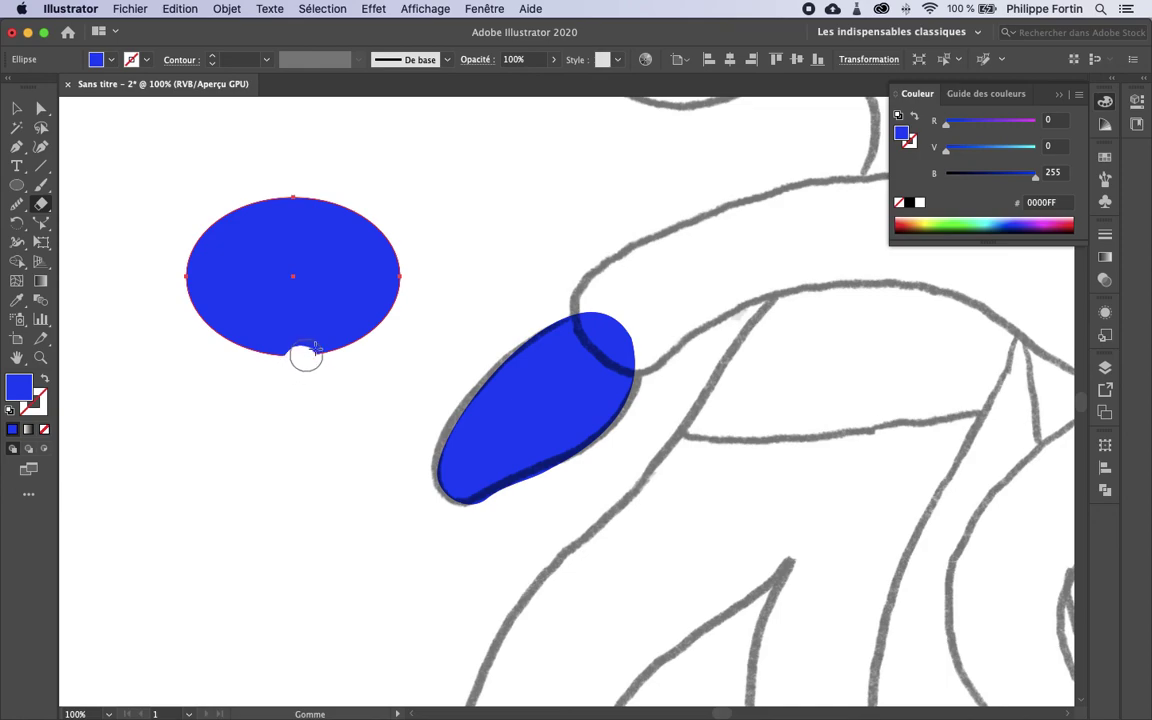
drag(303, 360, 415, 318)
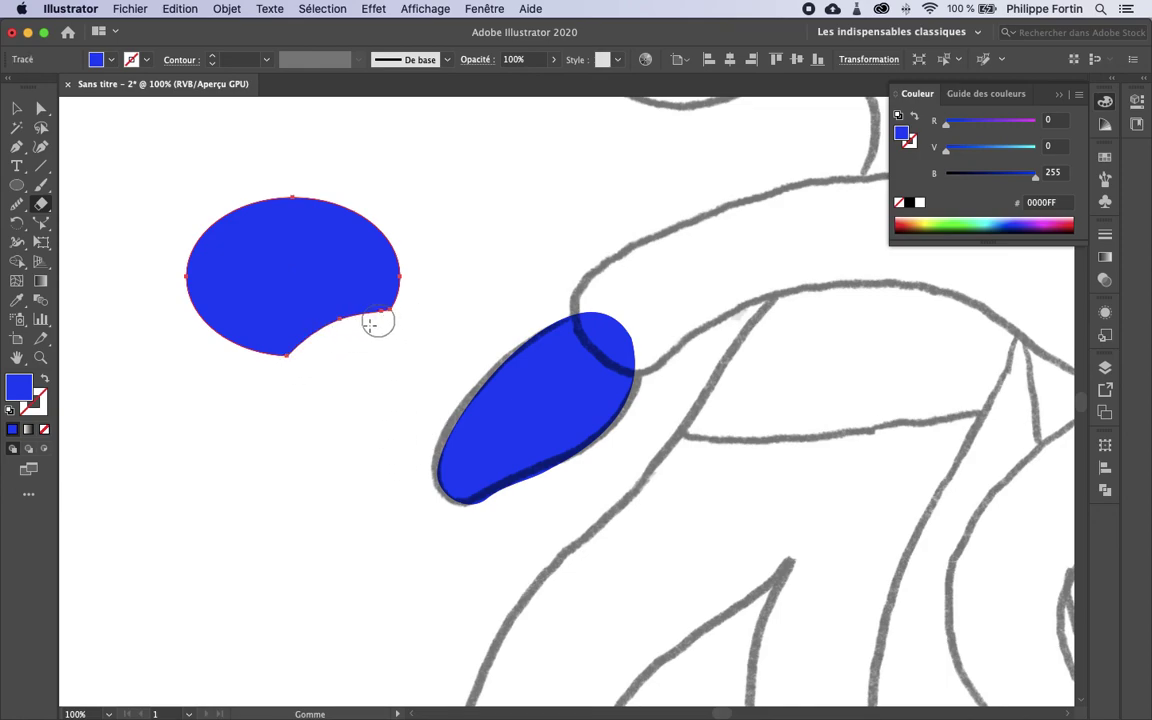
mouse_move(321, 355)
mouse_down()
mouse_move(386, 314)
mouse_move(442, 172)
mouse_up()
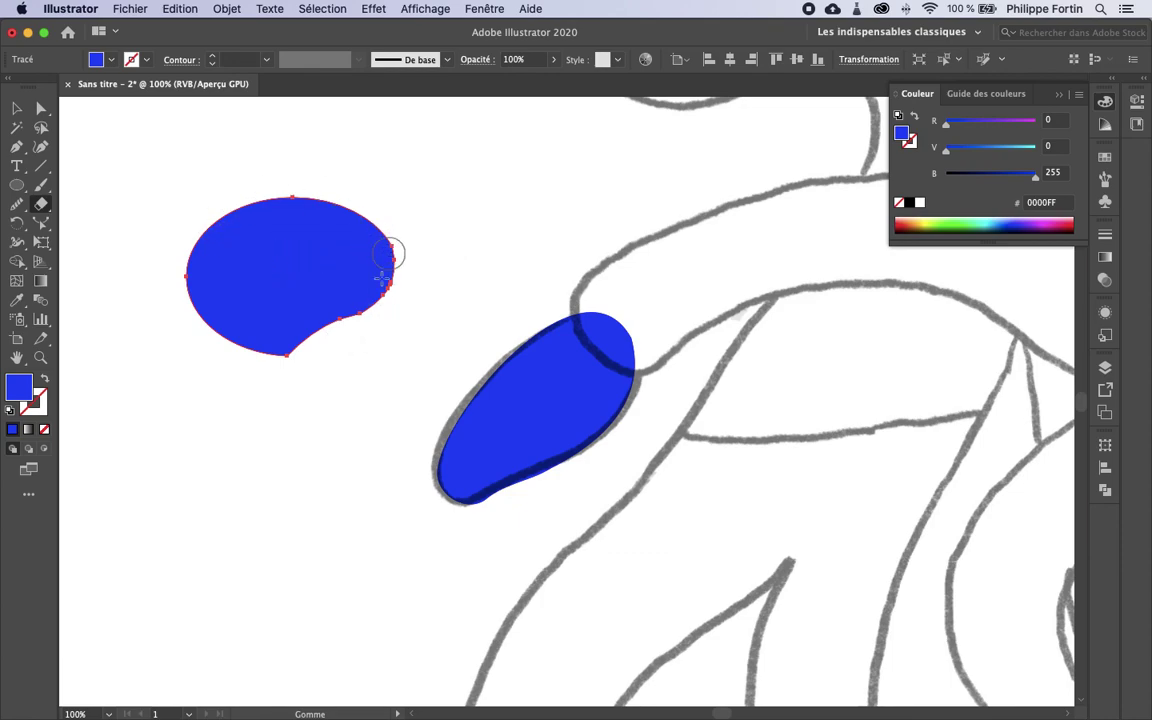
Smooth the erased right edge of the ellipse with the Smooth tool and deselect the shape.
click(16, 203)
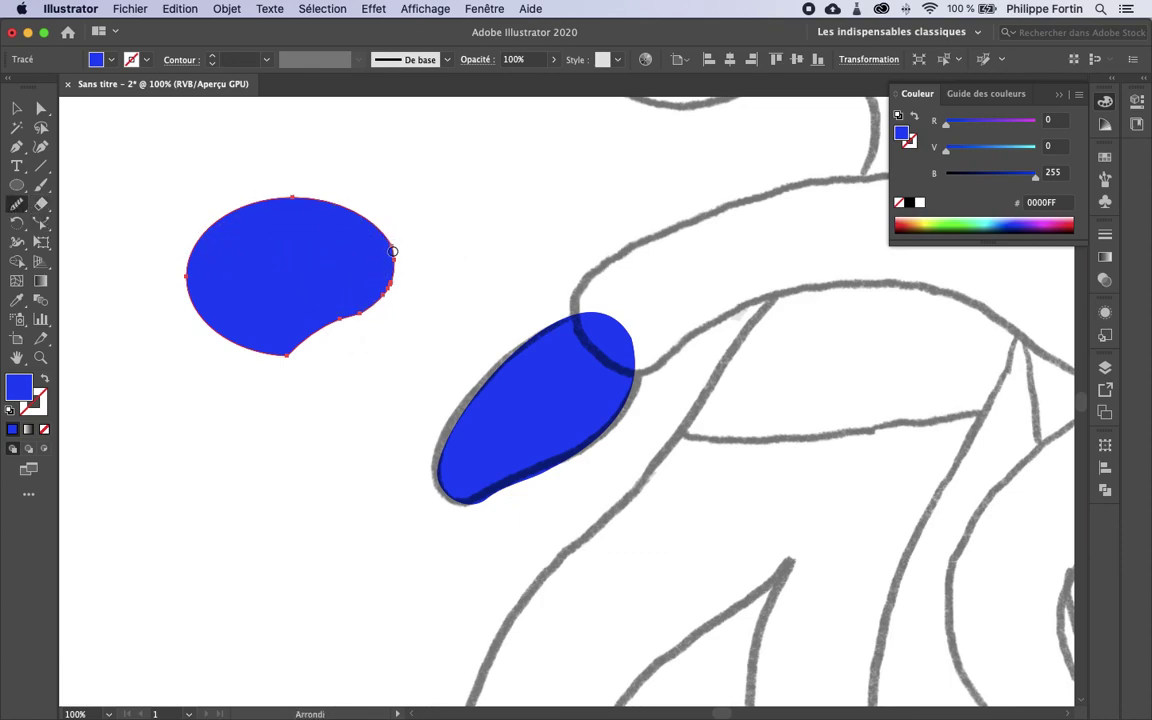
mouse_move(392, 254)
mouse_down()
mouse_move(383, 306)
mouse_move(391, 268)
mouse_move(359, 317)
mouse_move(387, 298)
mouse_up()
click(16, 108)
click(155, 175)
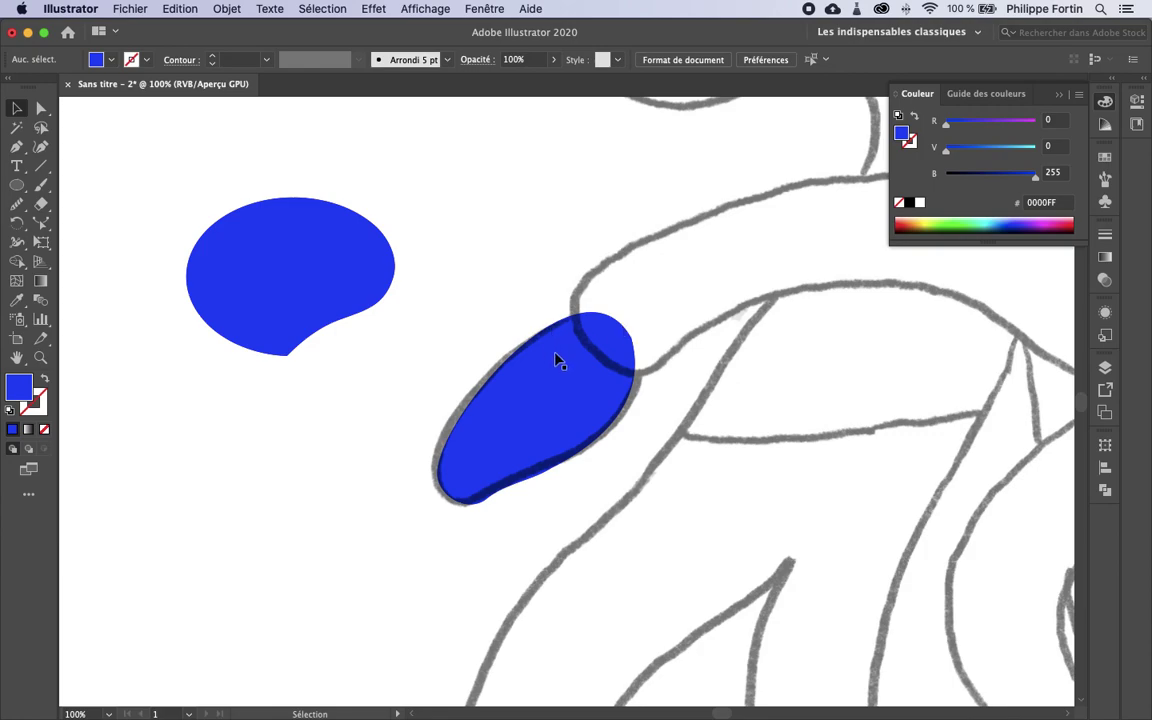
click(563, 416)
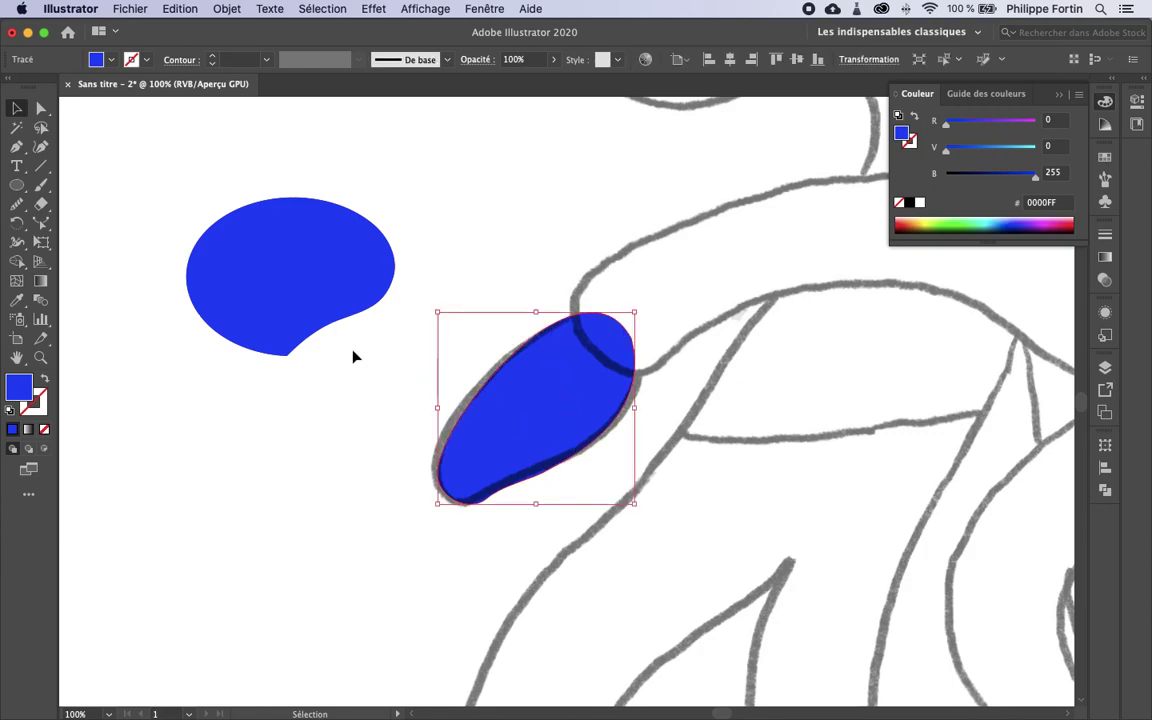
click(223, 321)
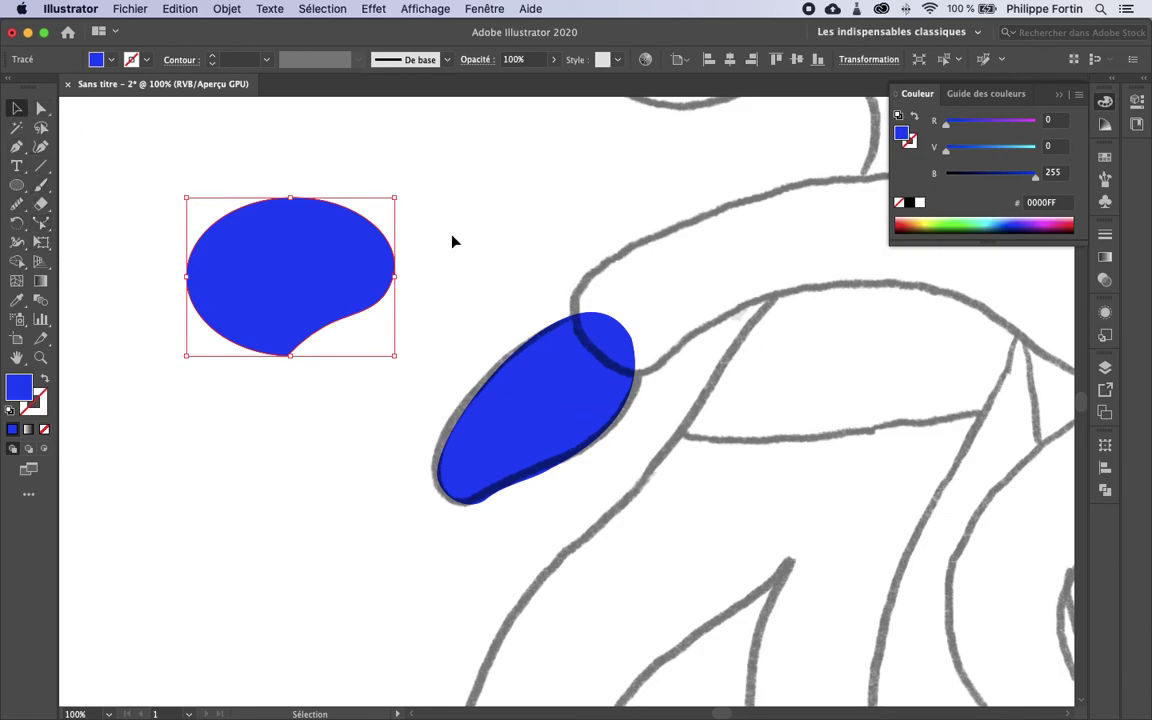
click(326, 487)
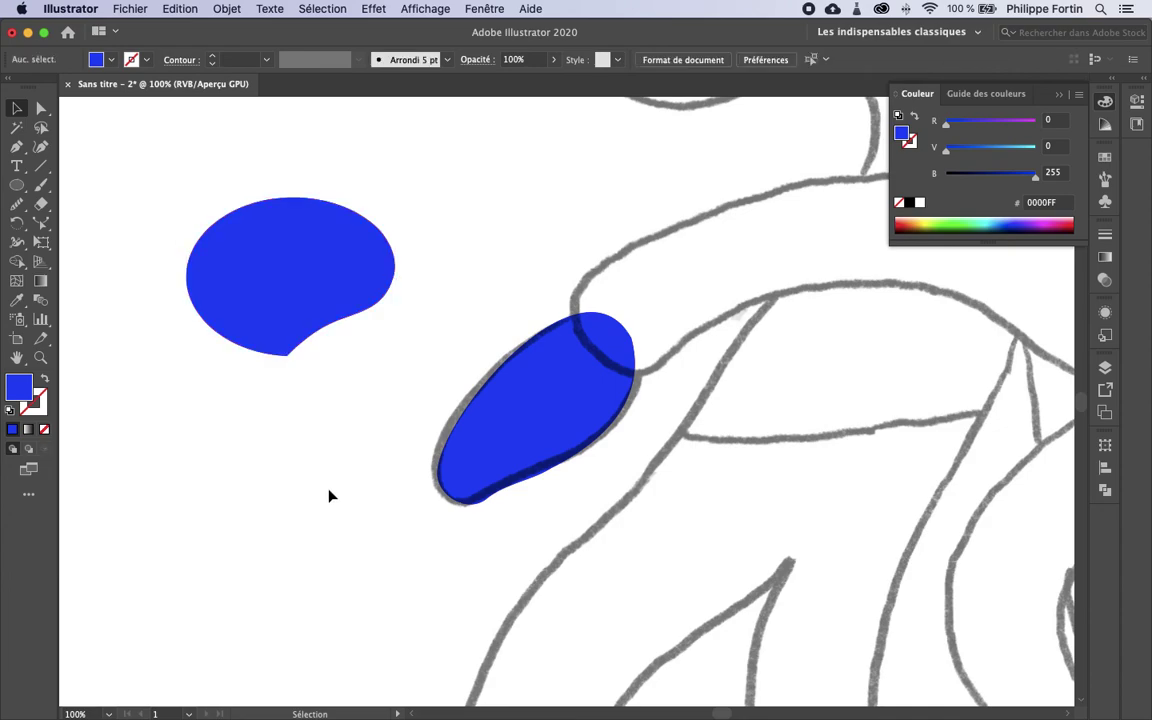